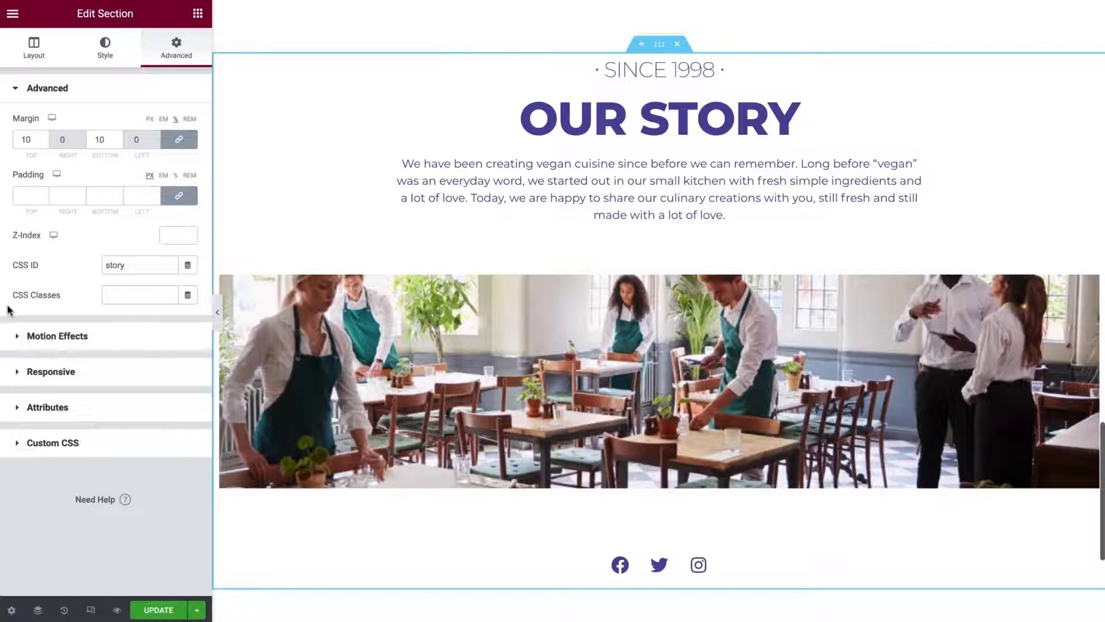
click(90, 611)
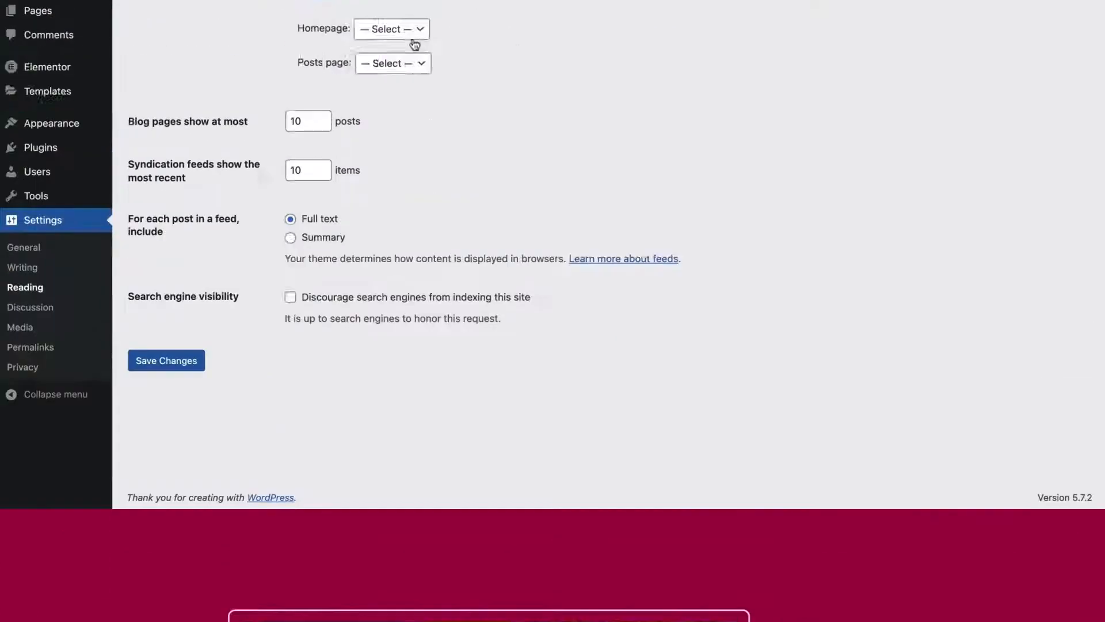
Set the site's static homepage to the Home page and save the reading settings
click(403, 142)
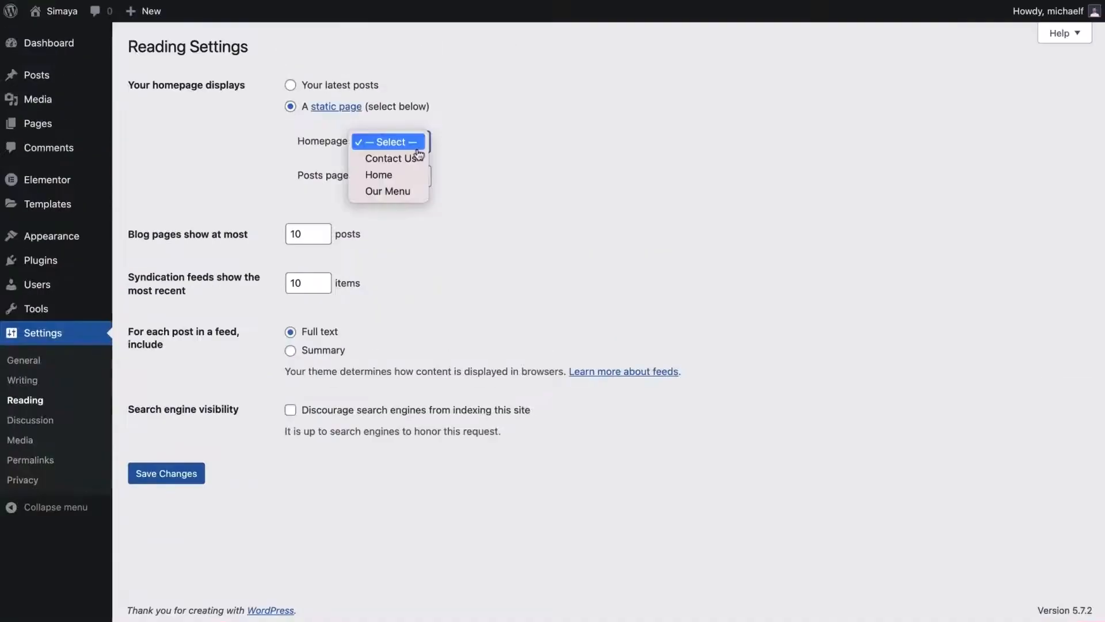
click(416, 174)
click(186, 473)
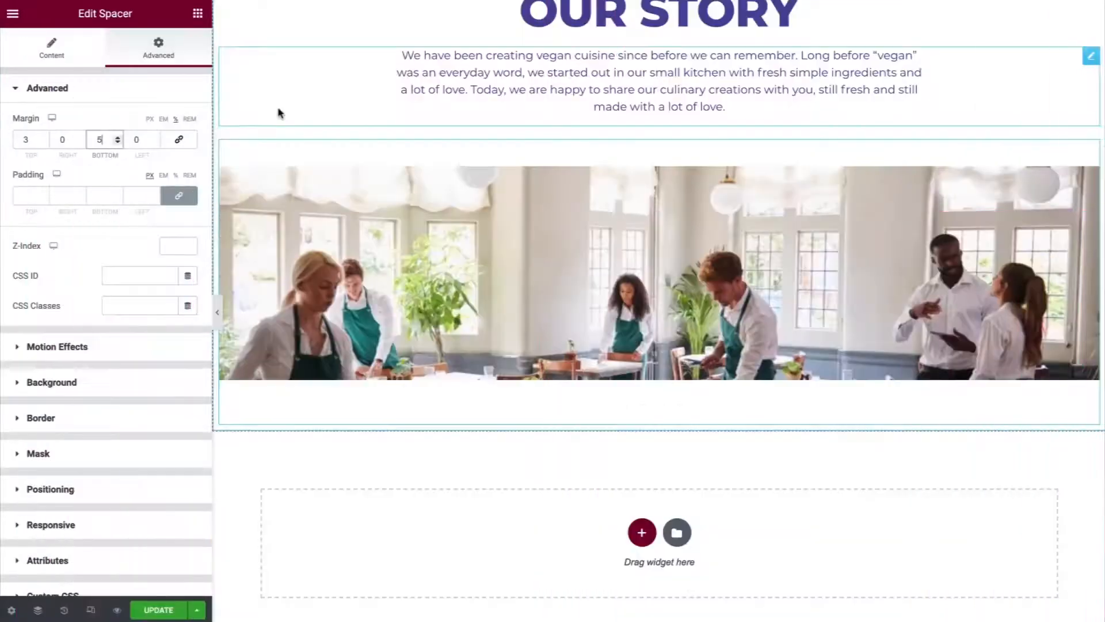
Open the Navigator, jump to the Hero section, reposition the Navigator, and select the Our Story section
key(ctrl+i)
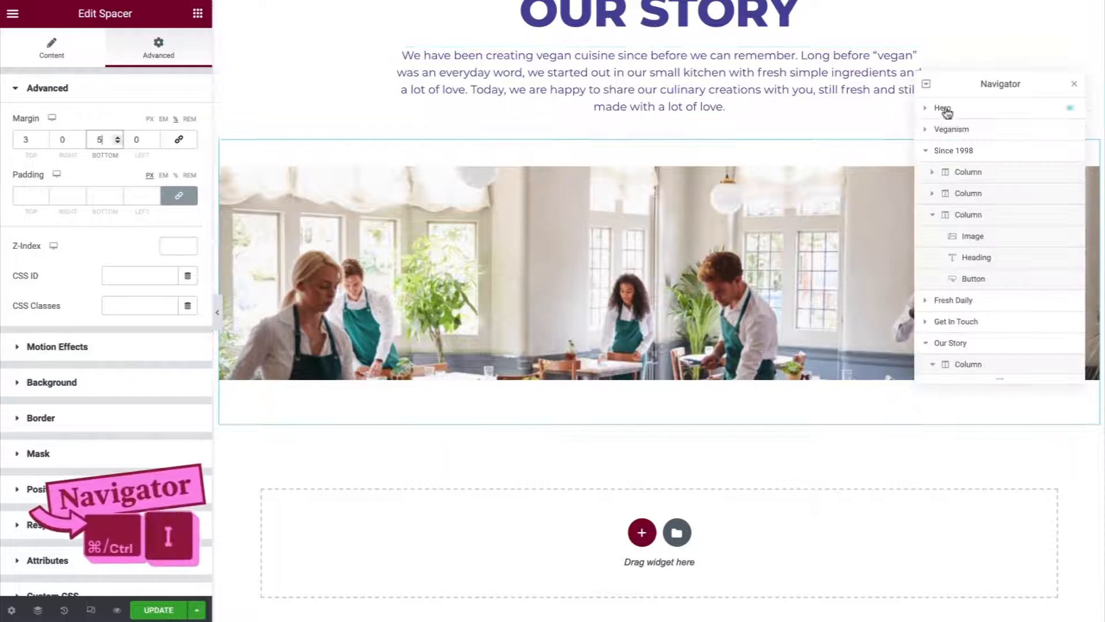
click(981, 111)
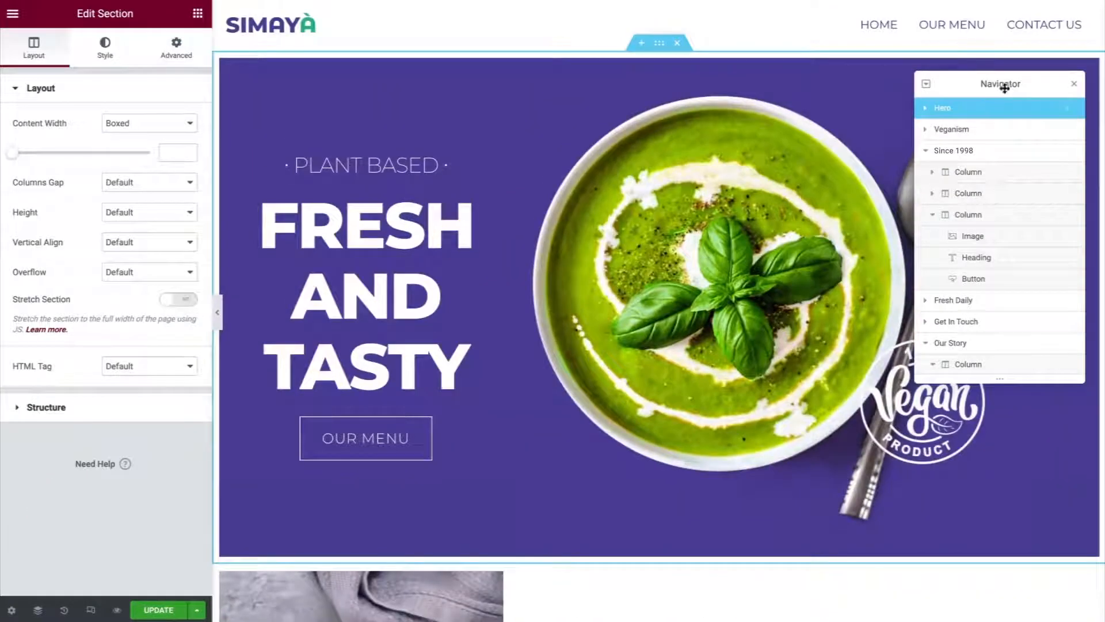
drag(1006, 86, 950, 89)
click(867, 154)
click(921, 221)
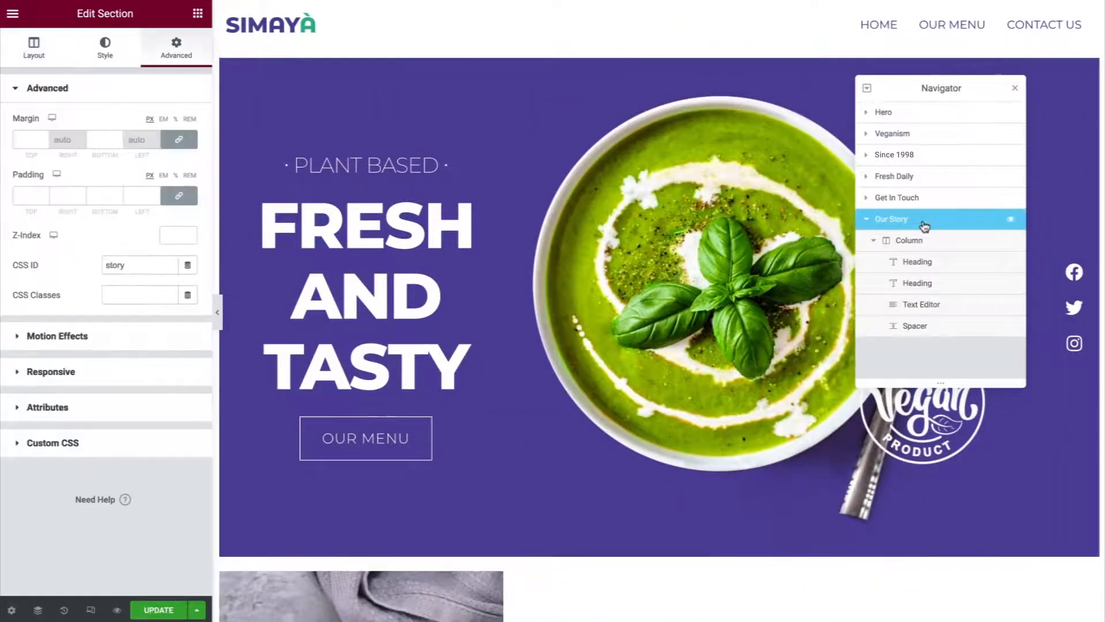
scroll(955, 457, down, 5)
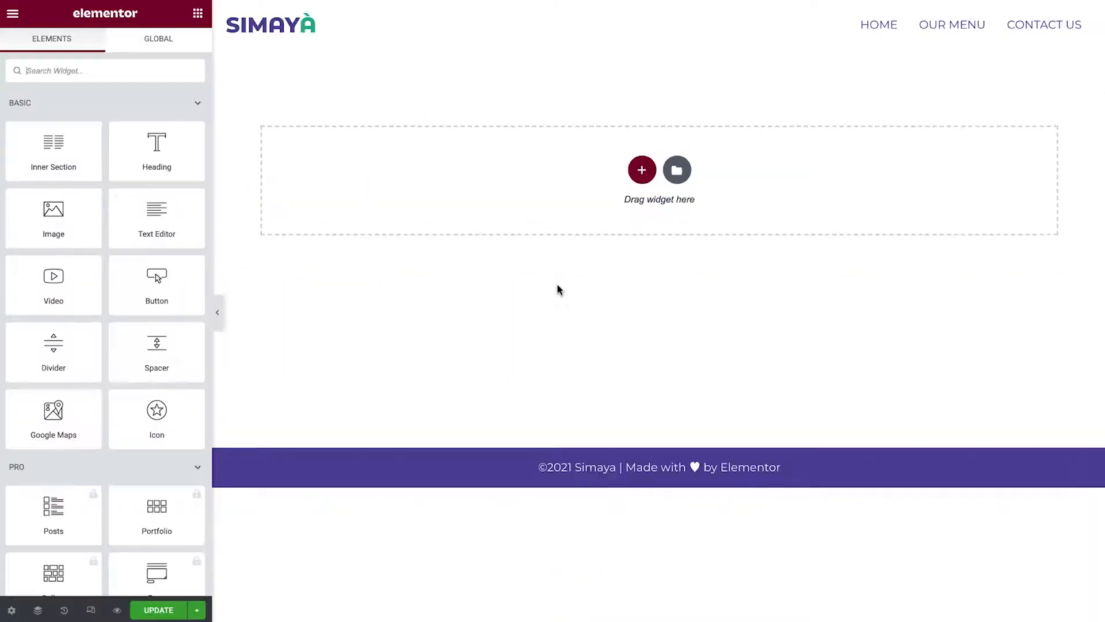
Search for "home" with the Finder and open the Home page for editing
click(12, 12)
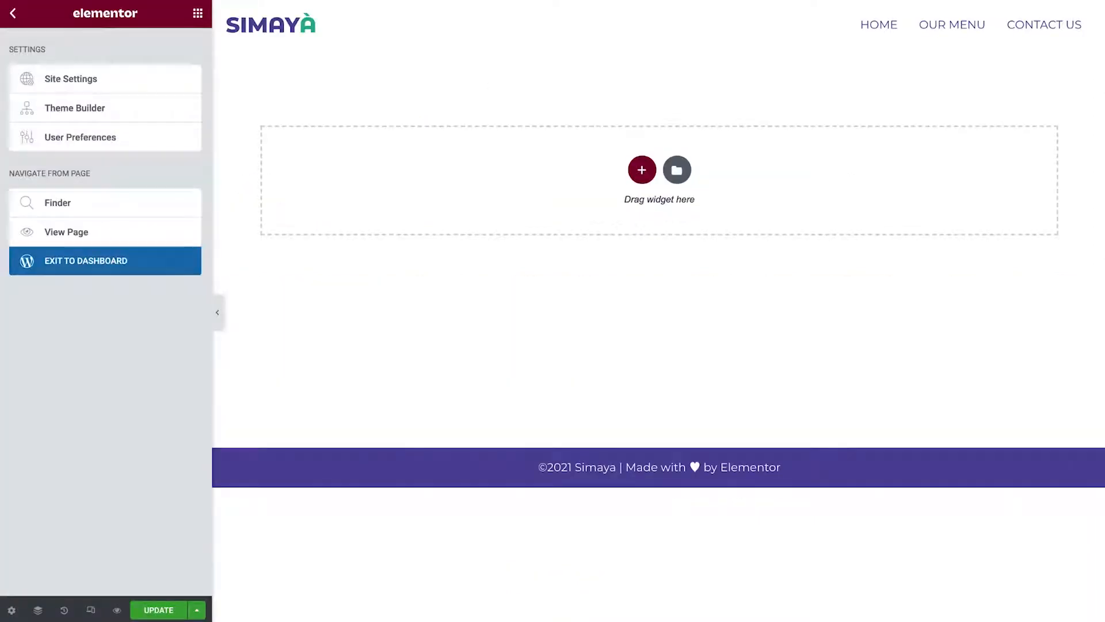
click(177, 256)
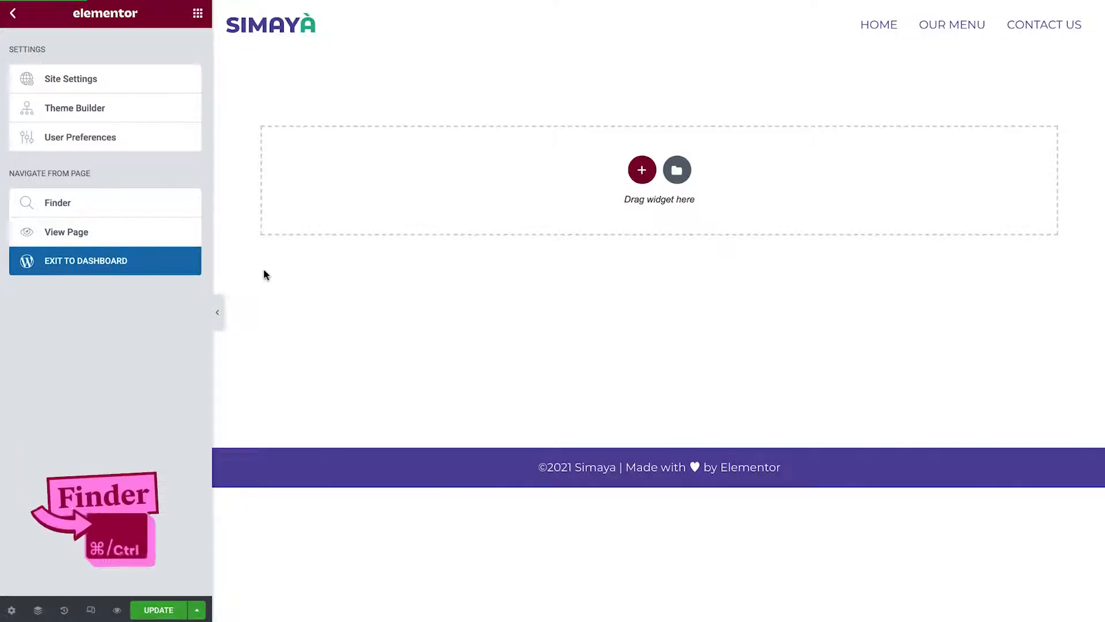
key(ctrl+e)
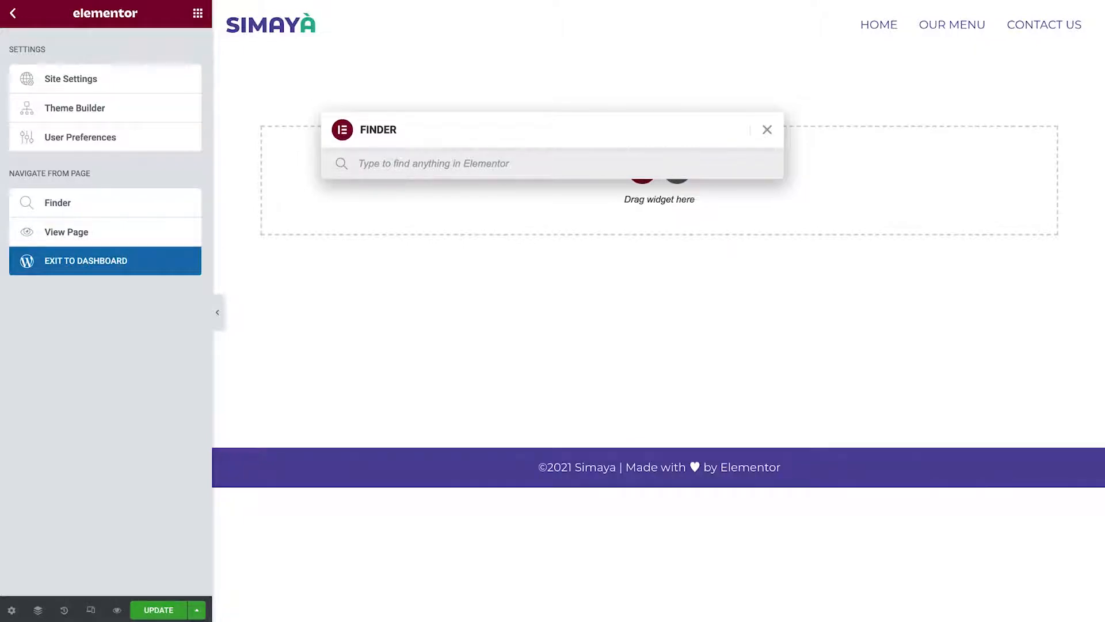
text(home)
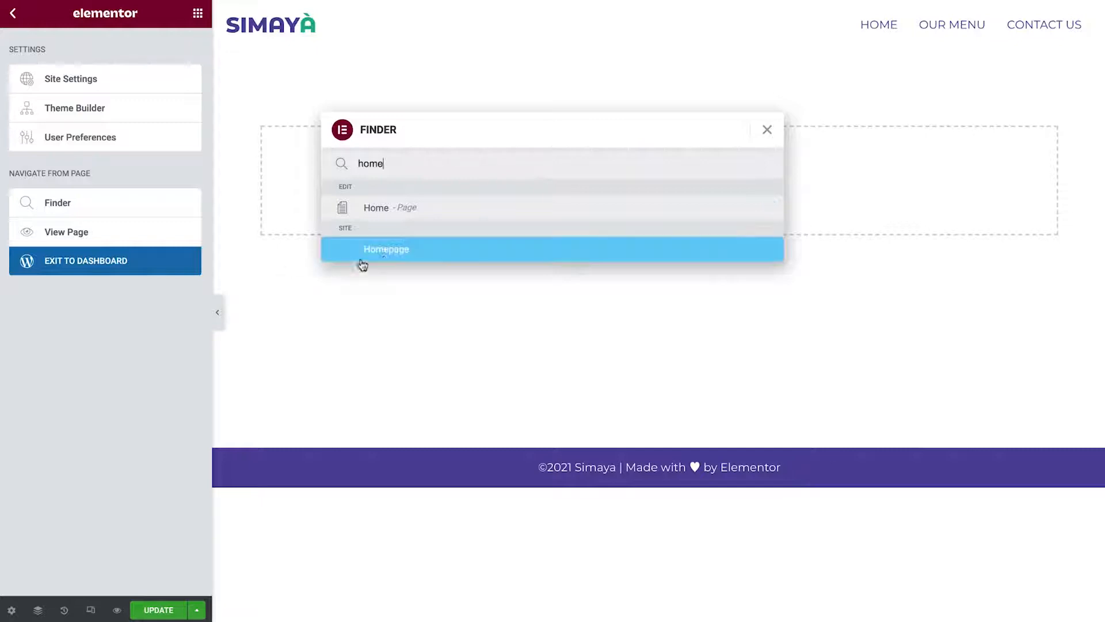
click(501, 205)
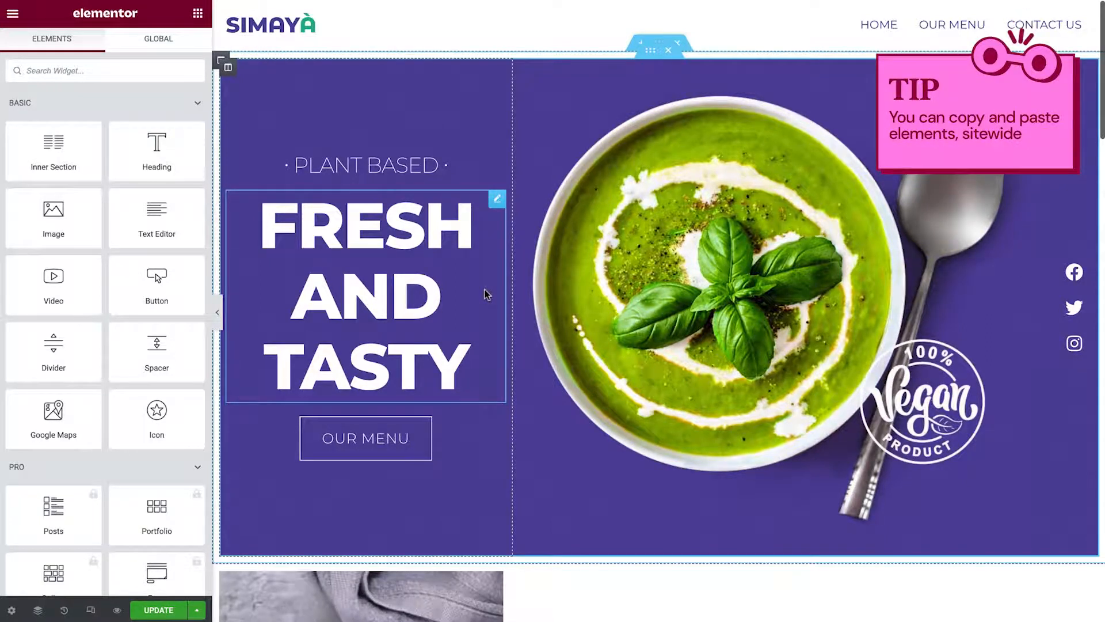
Copy the Our Story section from the Home page and paste it into the empty page
key(ctrl+i)
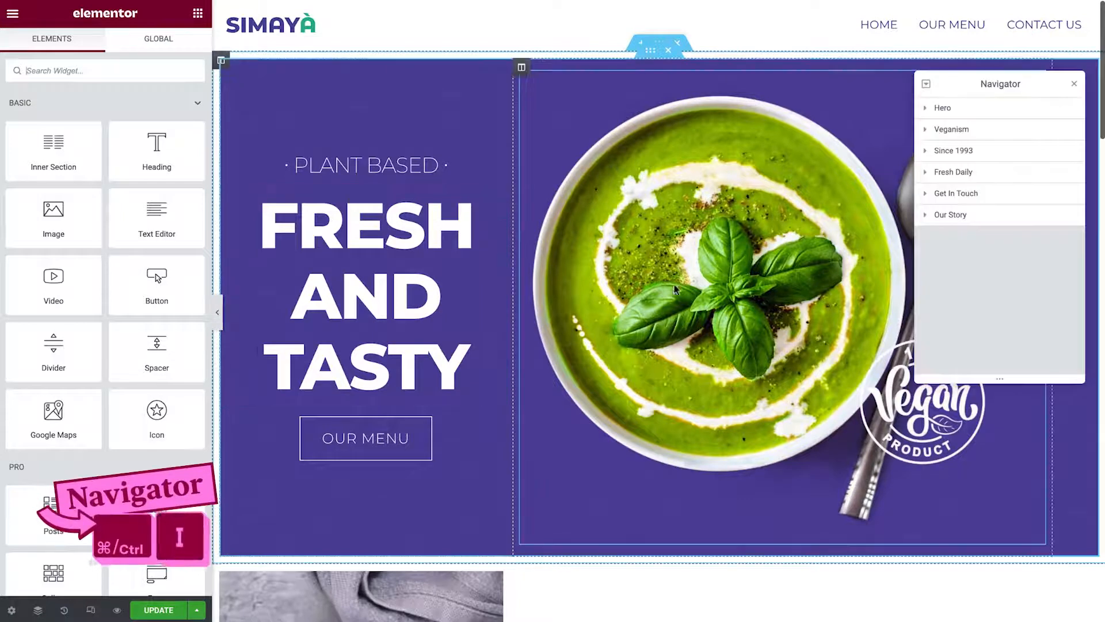
click(1008, 218)
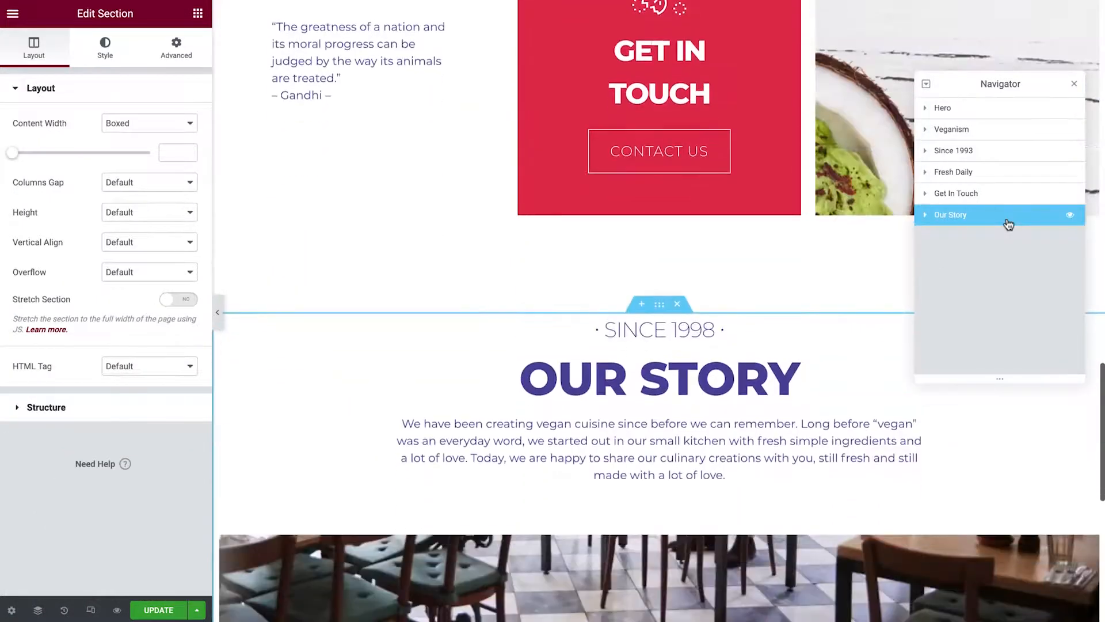
right_click(1008, 224)
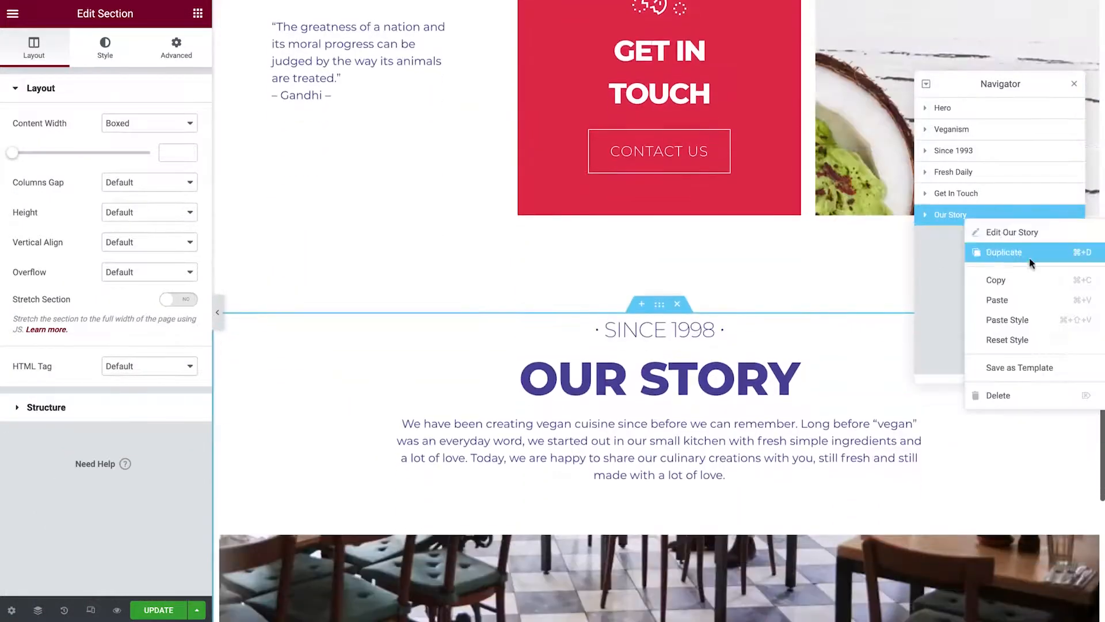
click(1013, 280)
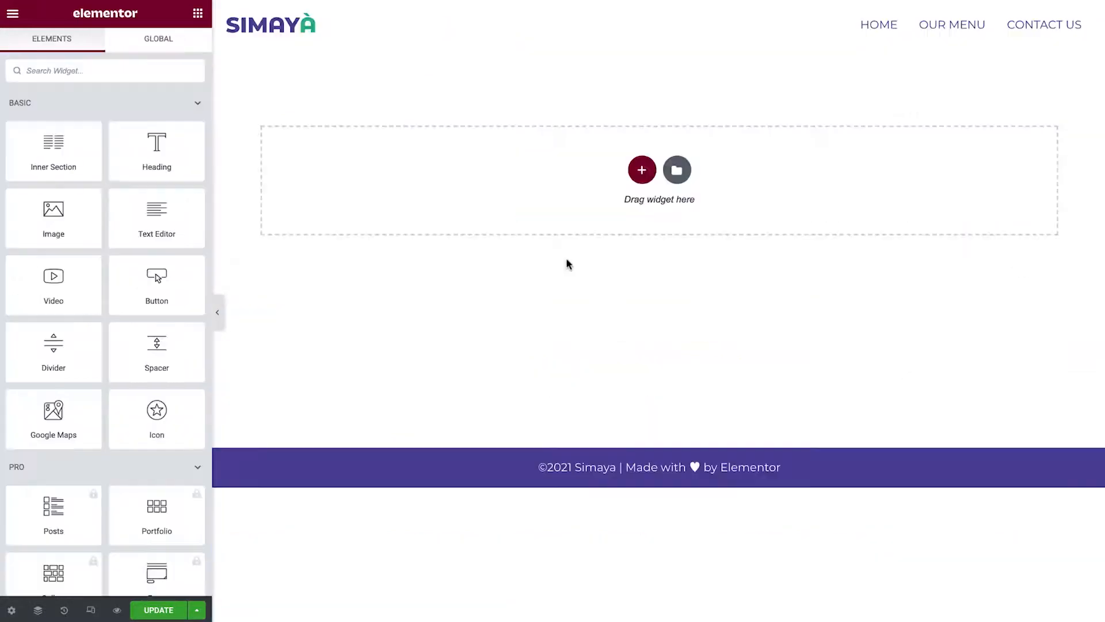
right_click(676, 177)
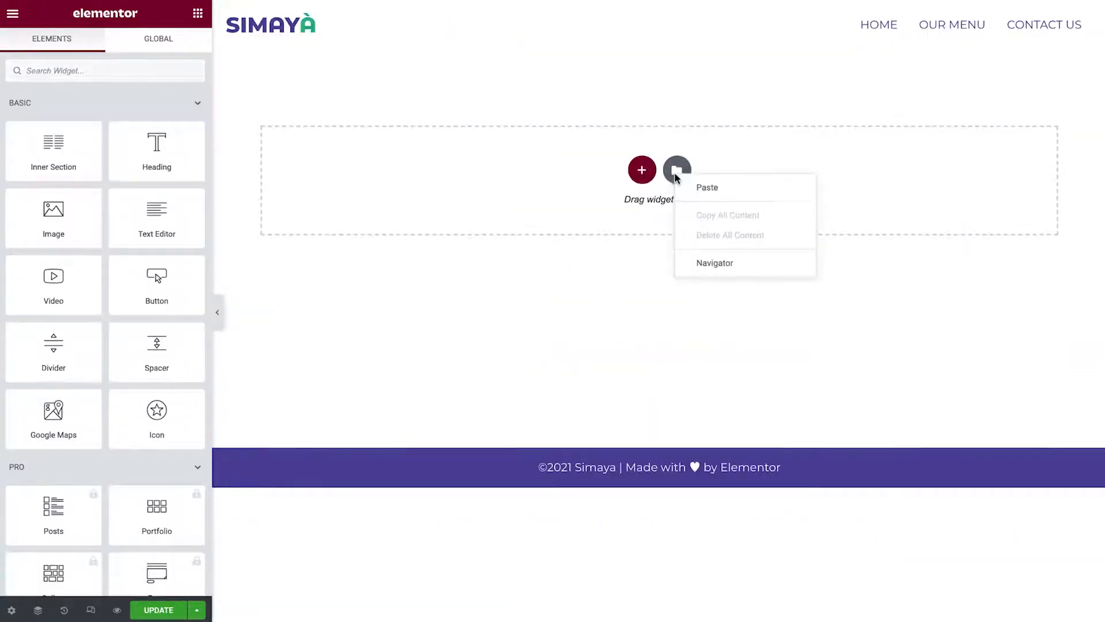
click(724, 193)
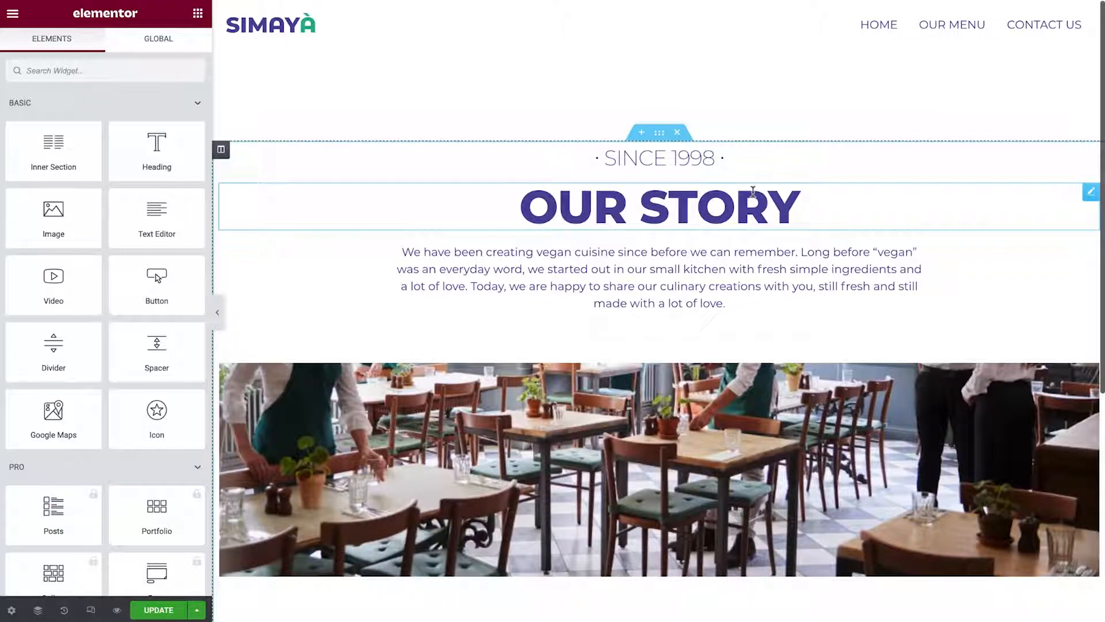
Change the small "Since 1998" heading to "· MADE WITH LOVE ·" and set its text color to the global color Basil
scroll(753, 191, down, 2)
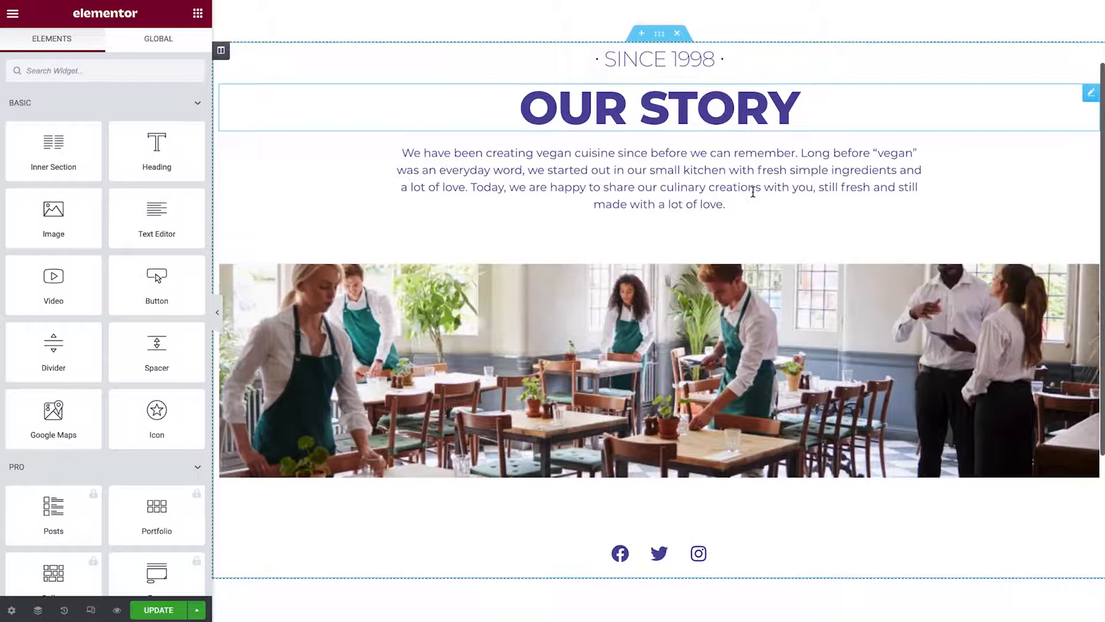
click(1089, 55)
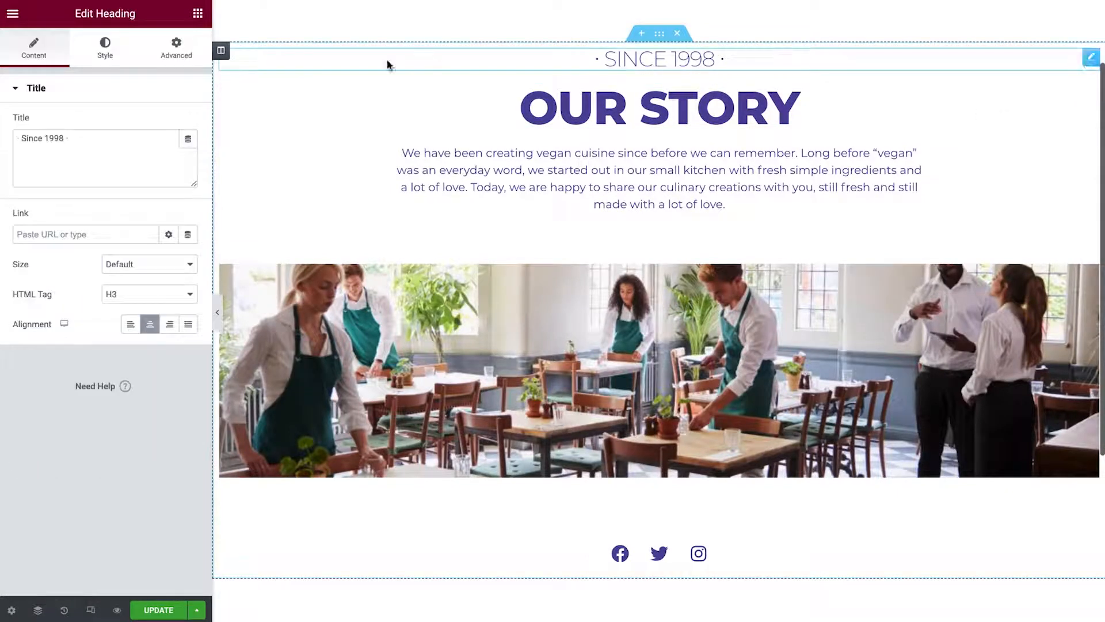
triple_click(110, 139)
text(· MADE WITH LOVE ·)
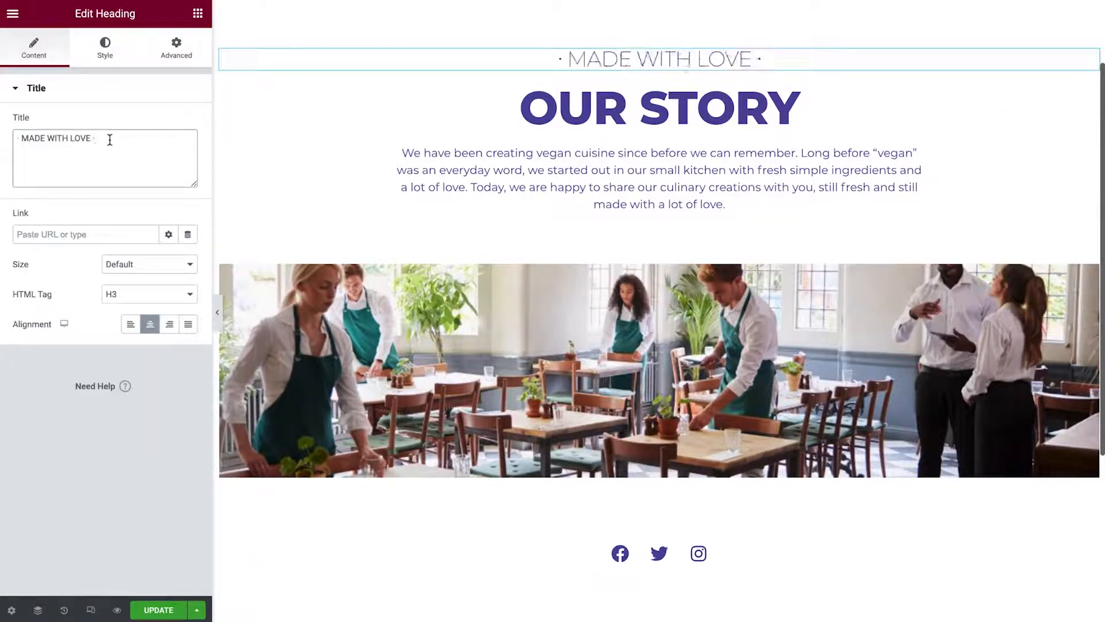
click(108, 58)
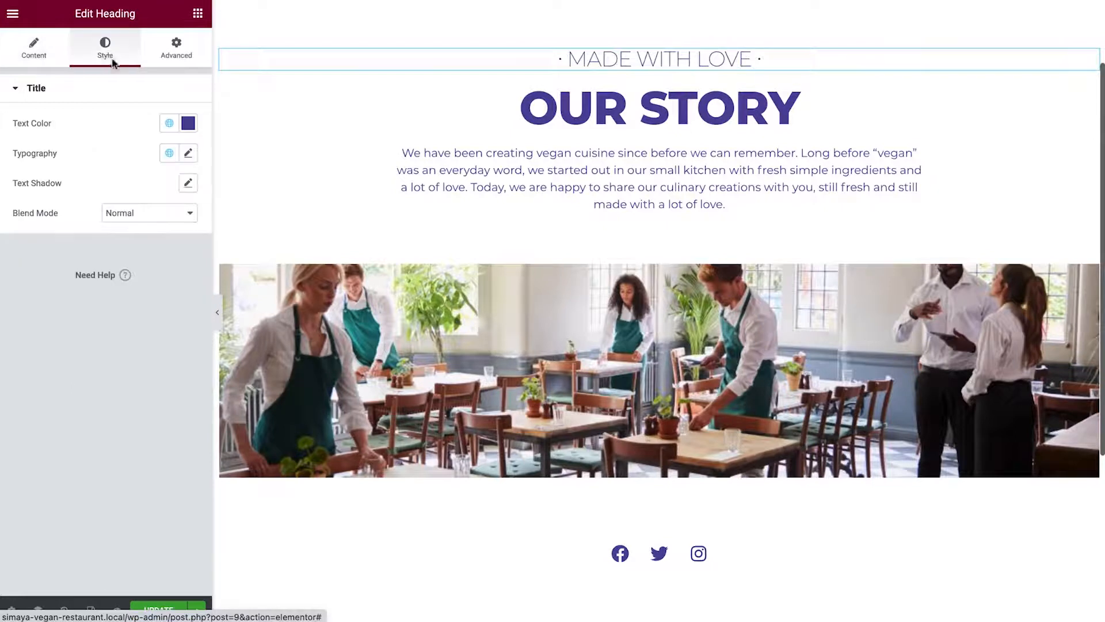
click(169, 123)
click(136, 239)
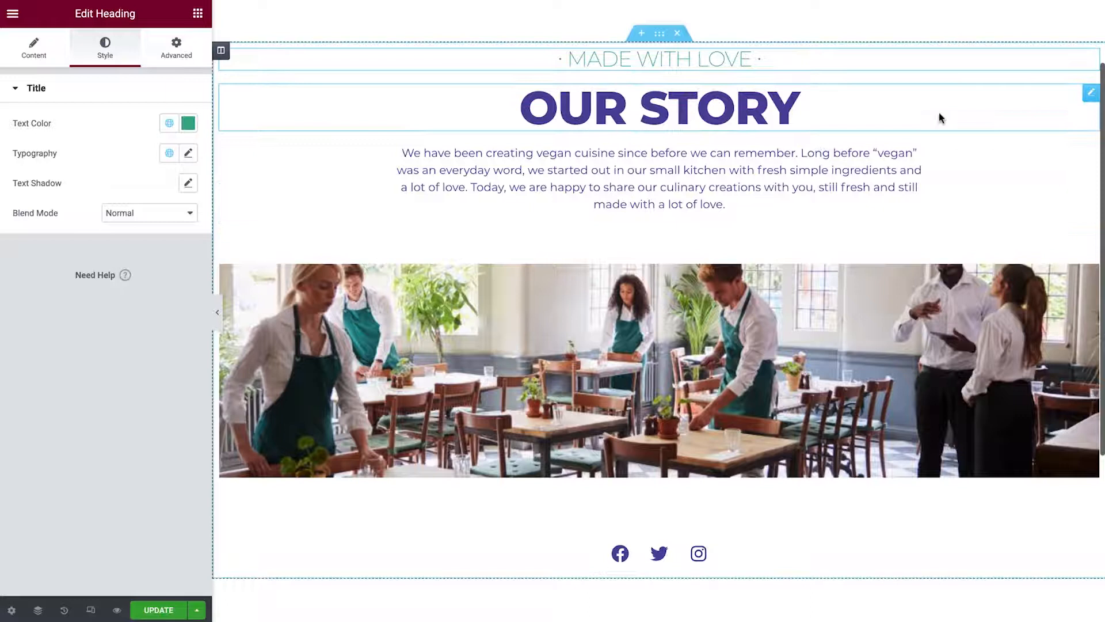
Change the "Our Story" heading to "Seasonal Menu" and set its text color to the global color Basil
click(1090, 93)
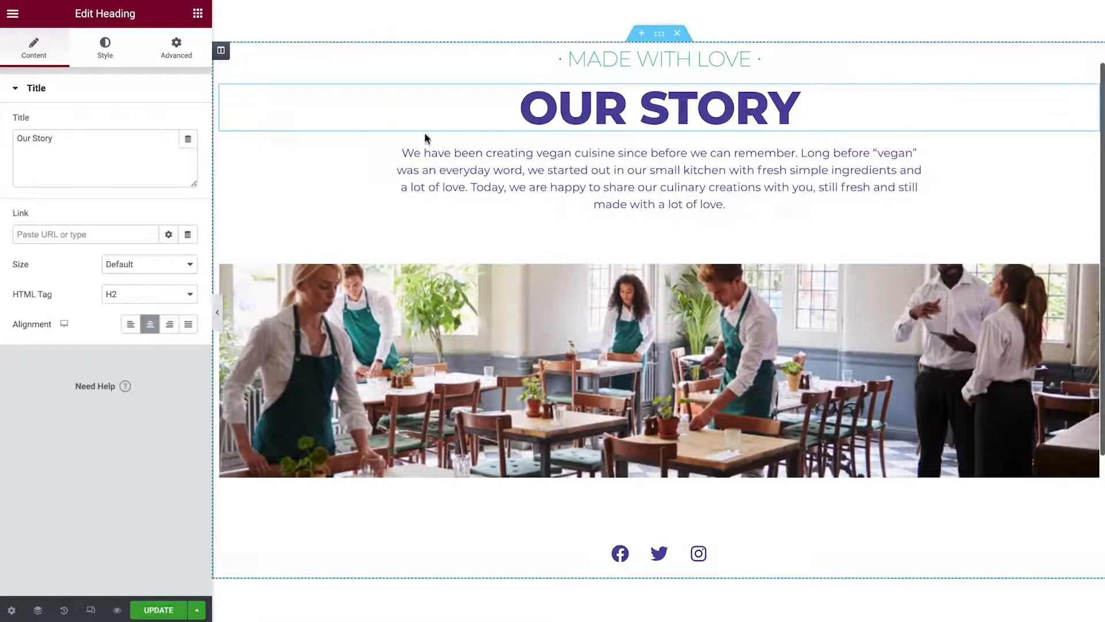
triple_click(67, 141)
text(Seaso)
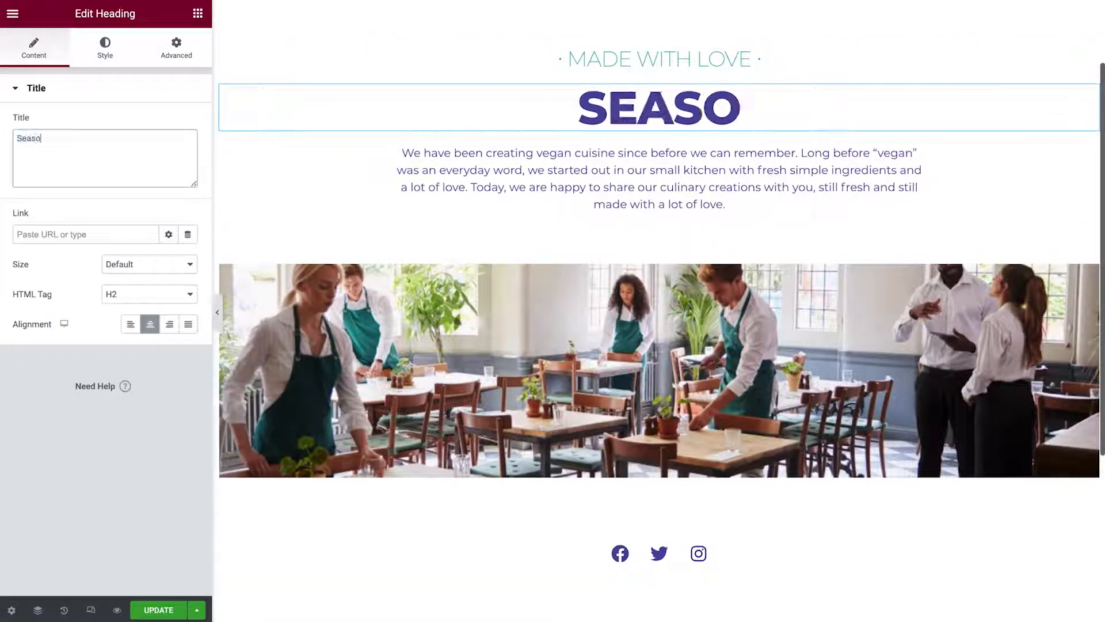
text(nal Menu)
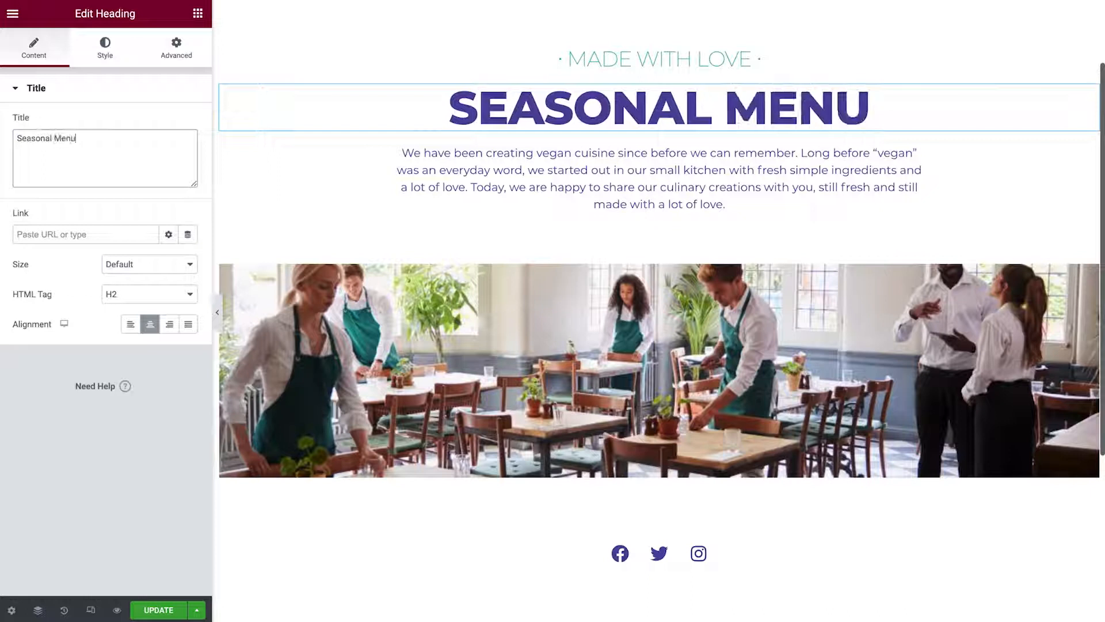
click(106, 51)
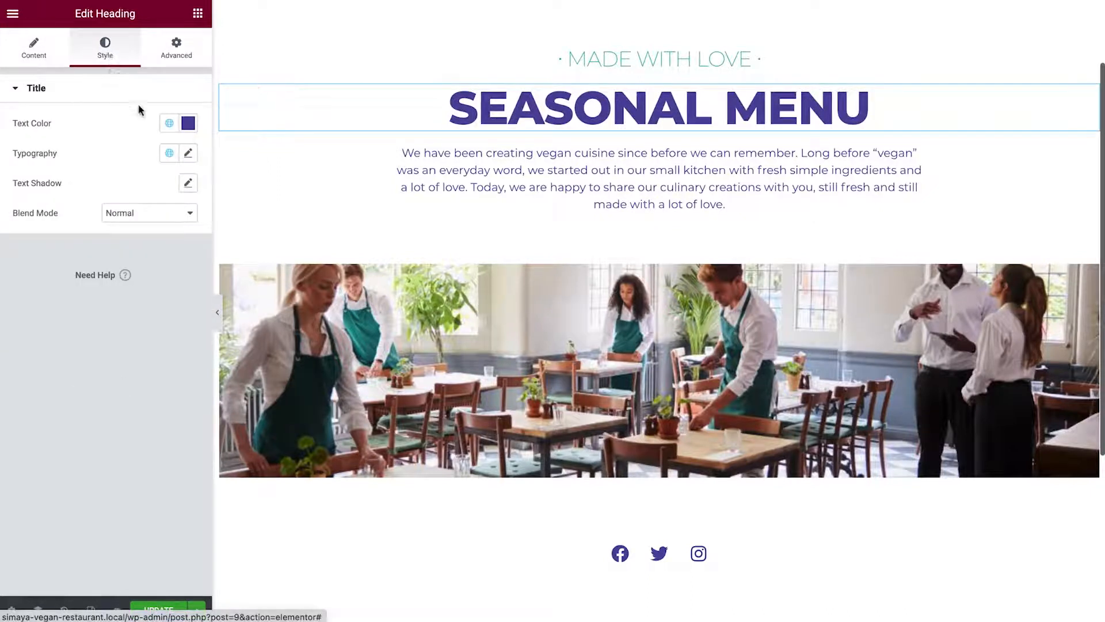
click(170, 123)
click(116, 240)
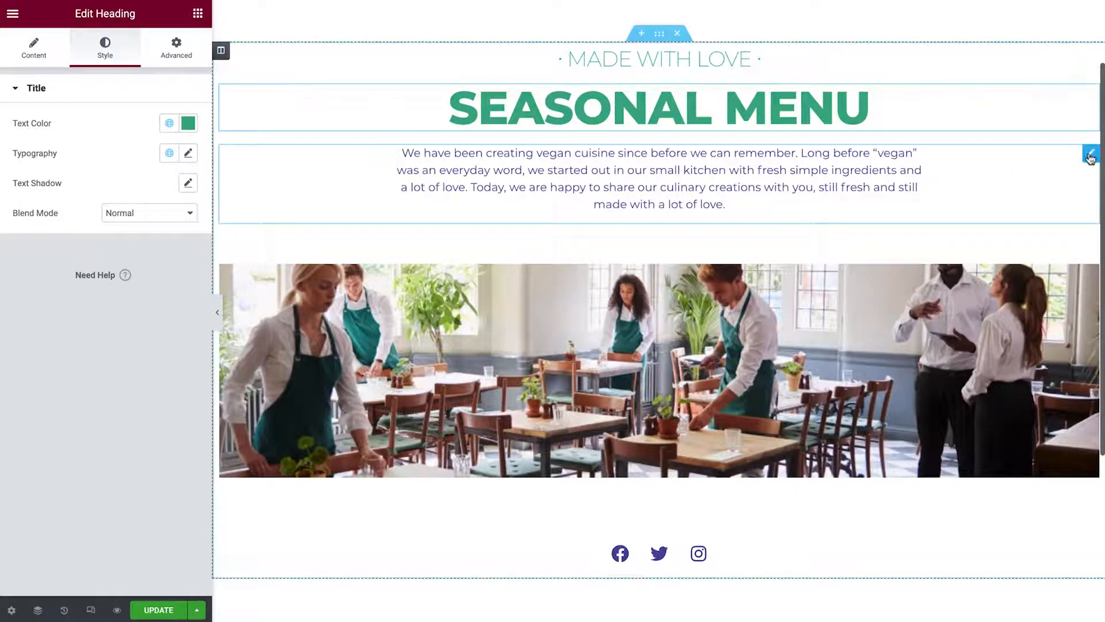
Replace the paragraph with the text starting "Our mouthwatering menu is chock full of seasonal produce" and set its color to global Basil
click(1089, 155)
click(167, 206)
key(ctrl+a)
text(Our mouthwatering menu is chock full of seasonal produce and exotic international flavors. Our cuisine is prepared by expertly trained, skilled chefs and made from tasty and healthful ingredients, and of course, everything is 100% certified vegan.)
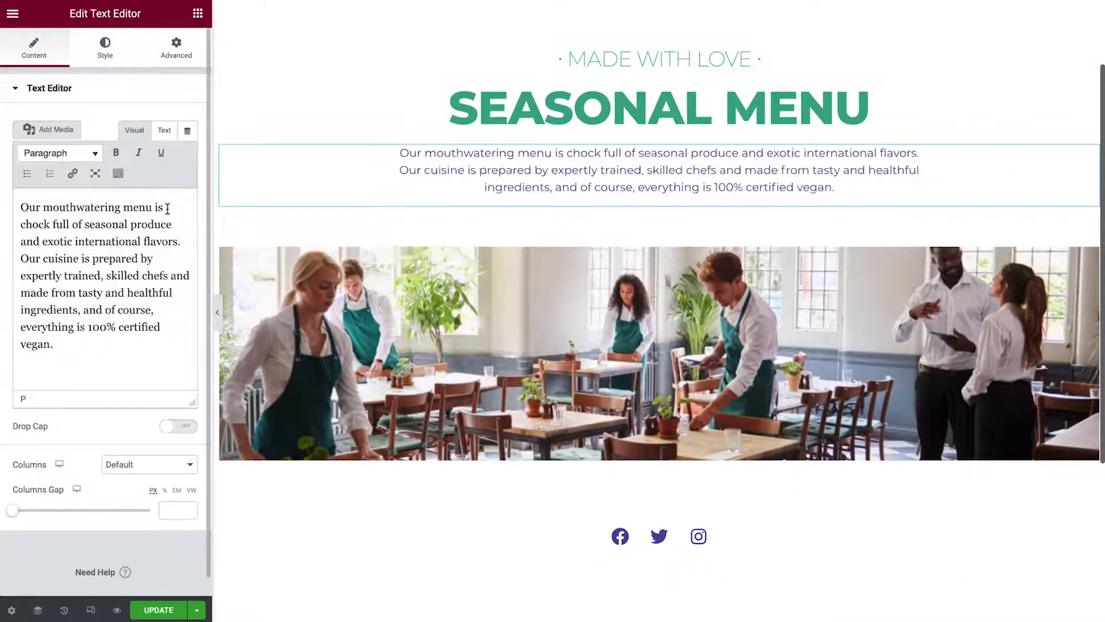
click(109, 53)
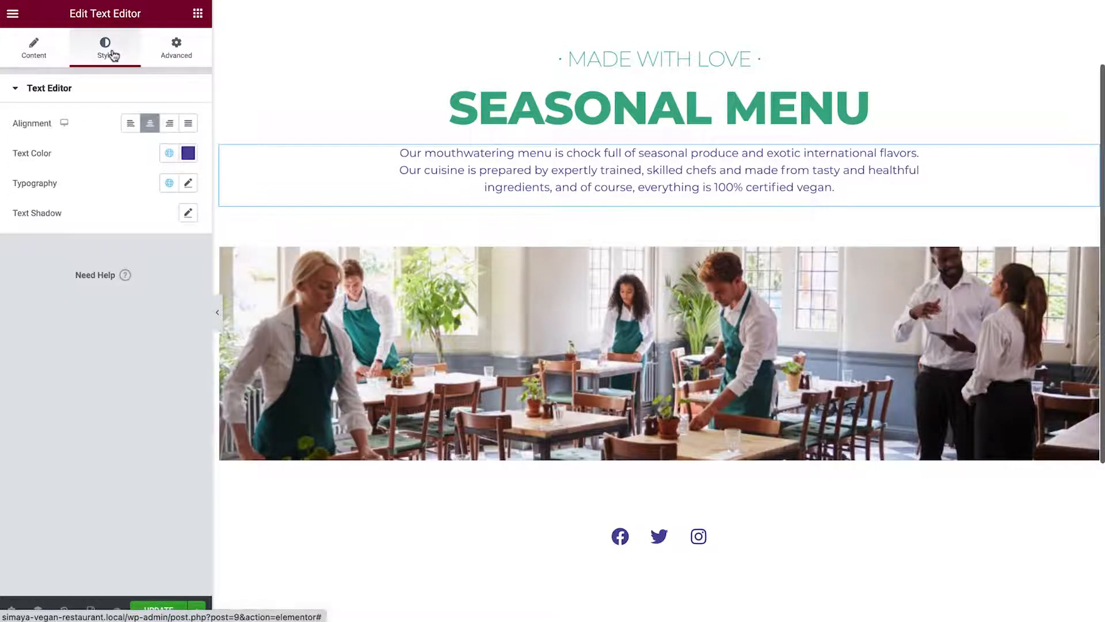
click(169, 153)
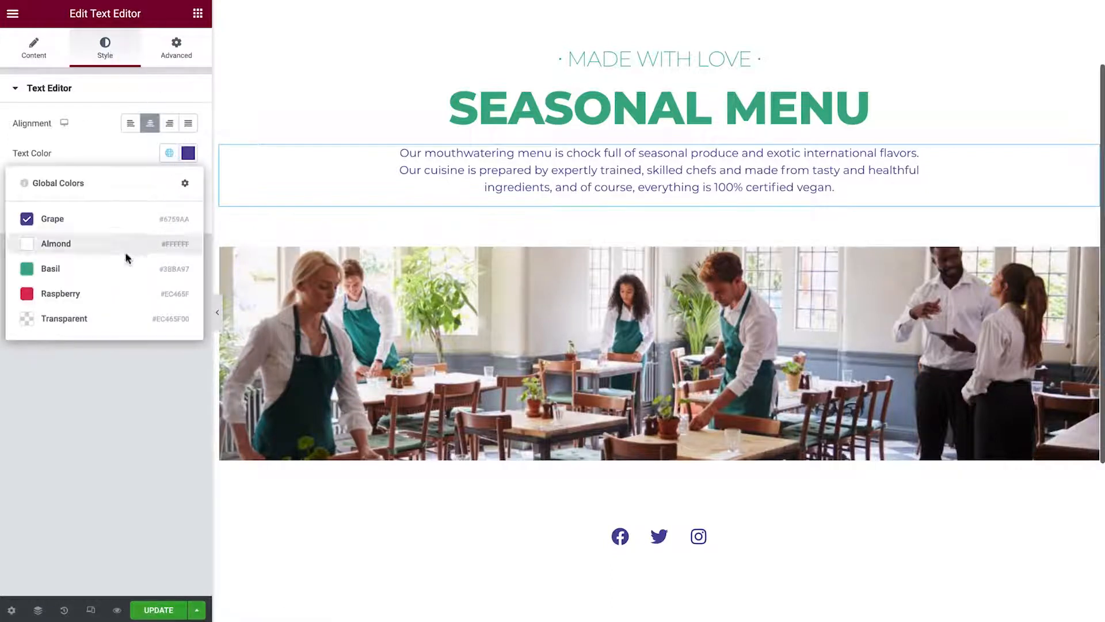
click(125, 271)
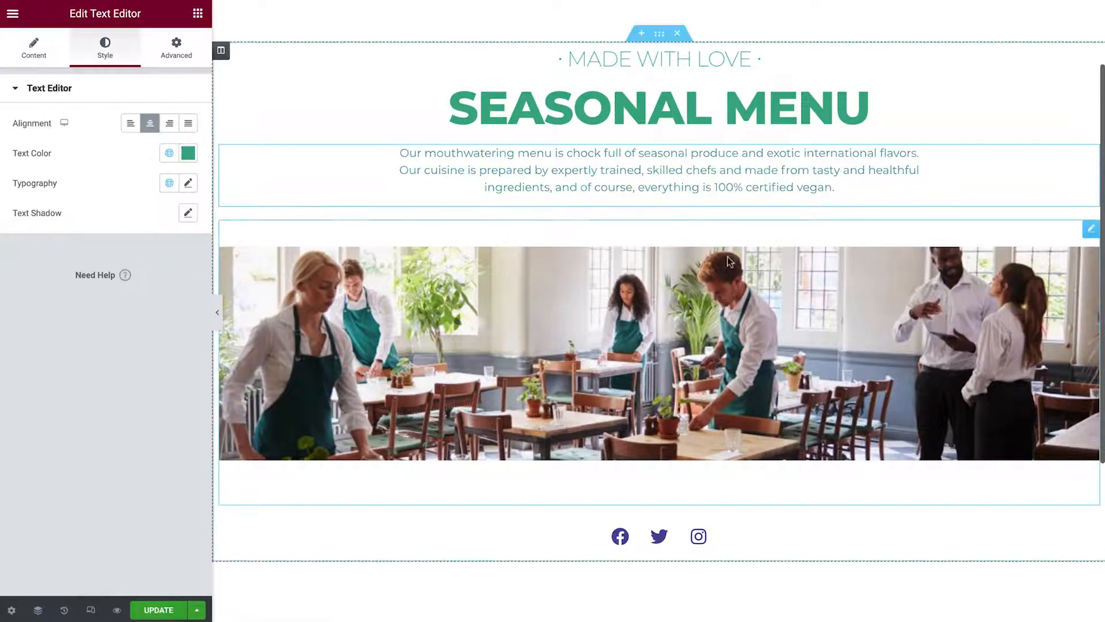
Replace the spacer's background image with radishes-1024x684-1.jpg from the media library and delete the social icons widget below it
click(1049, 235)
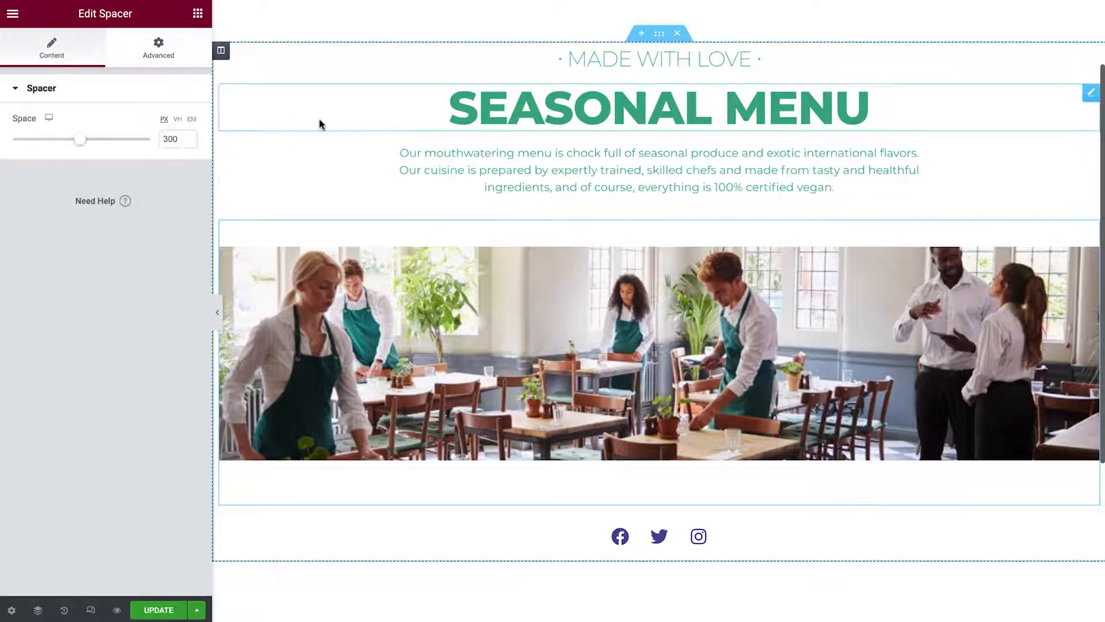
click(182, 57)
click(140, 381)
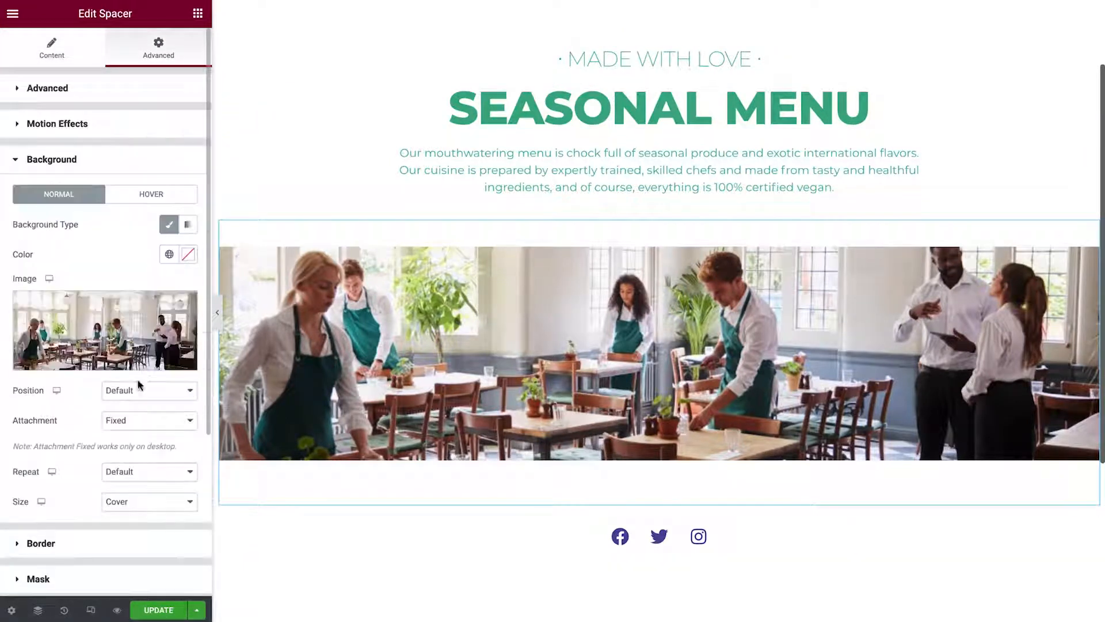
click(142, 329)
click(499, 290)
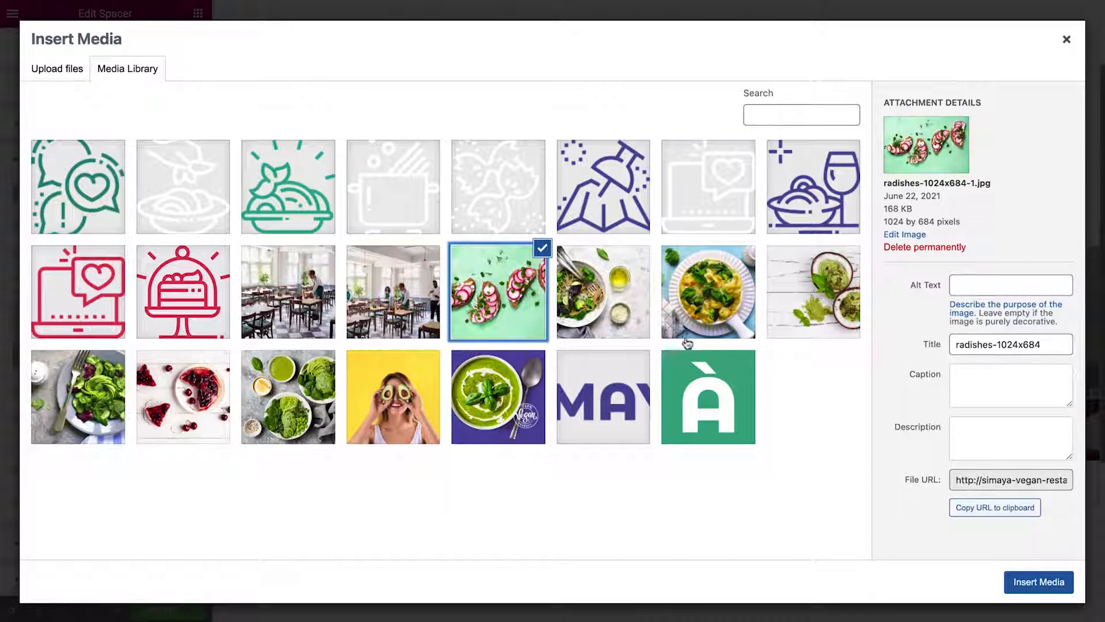
click(1050, 582)
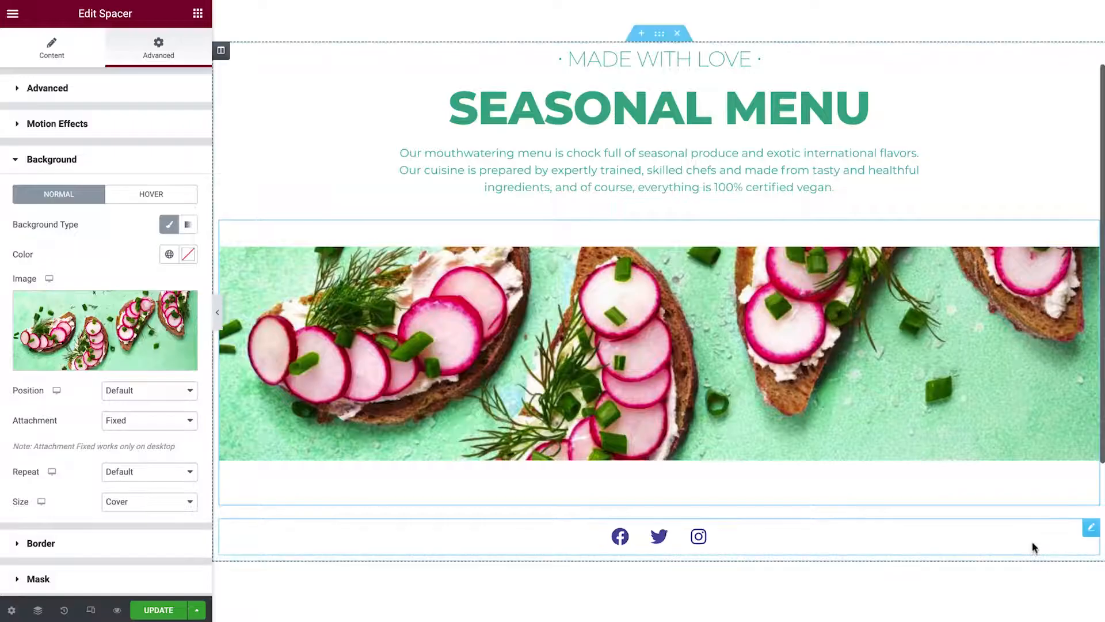
right_click(1032, 538)
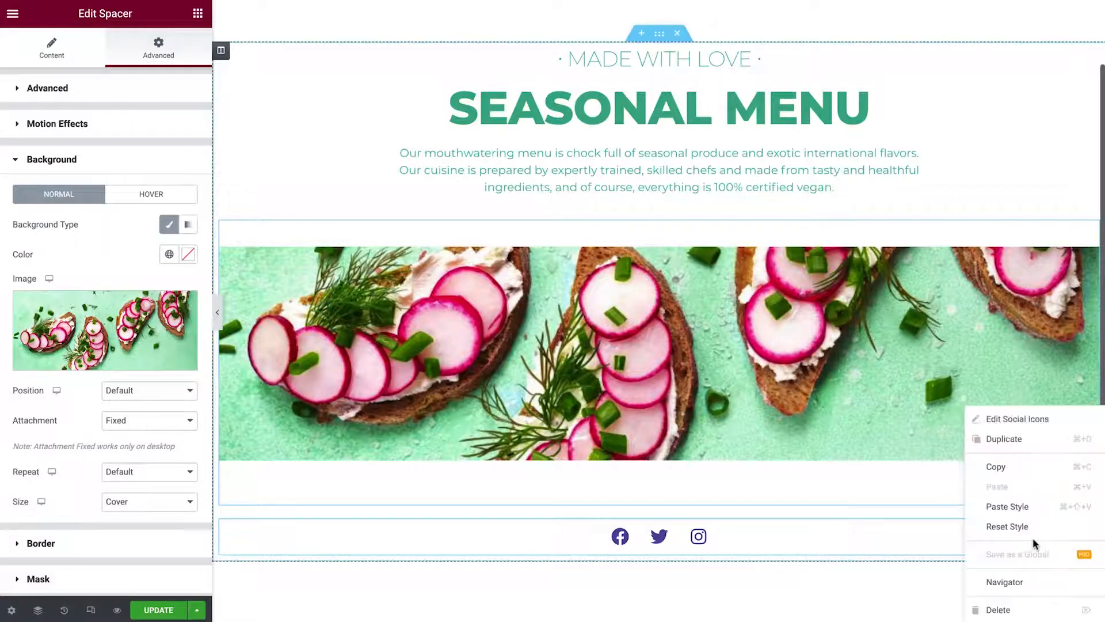
click(1026, 612)
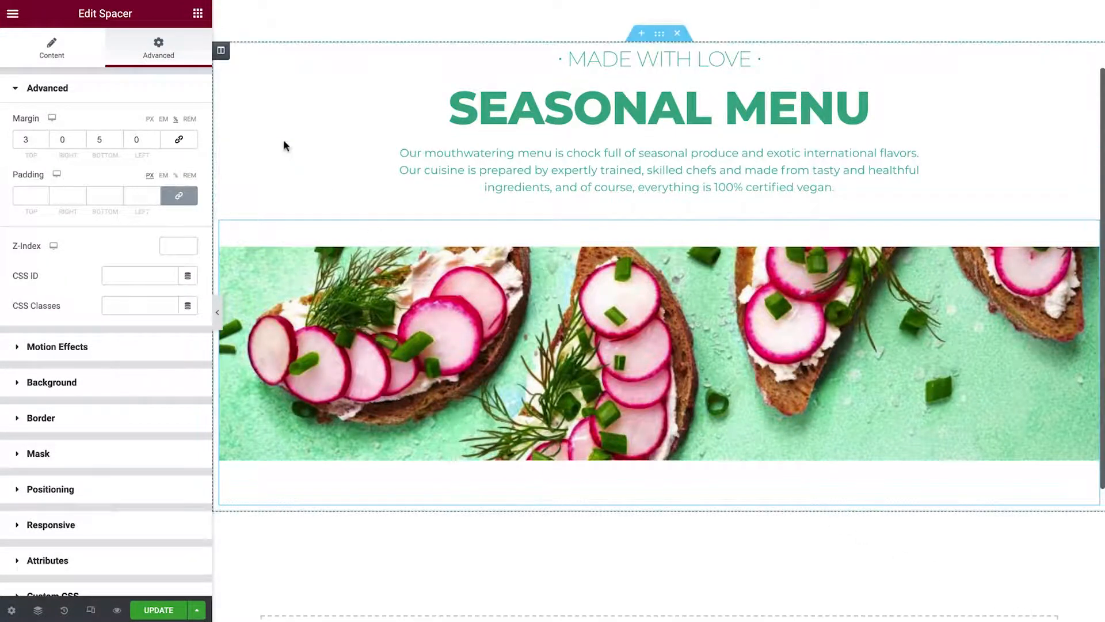
Add an Icon widget between the paragraph and the image, and choose the plain downward chevron as its icon
click(198, 14)
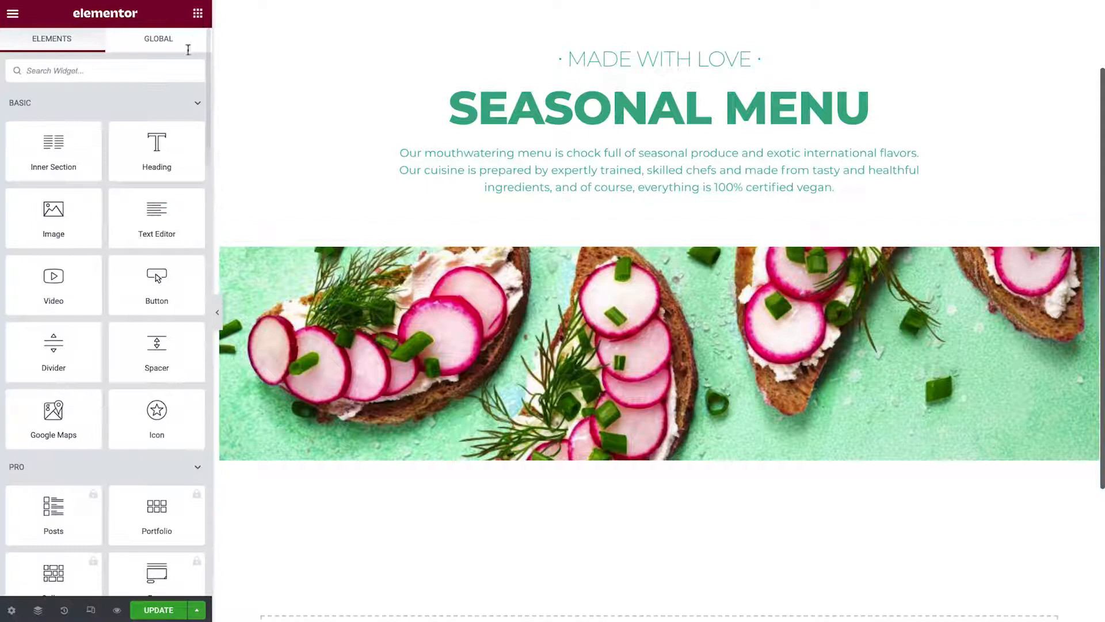
drag(157, 415, 547, 291)
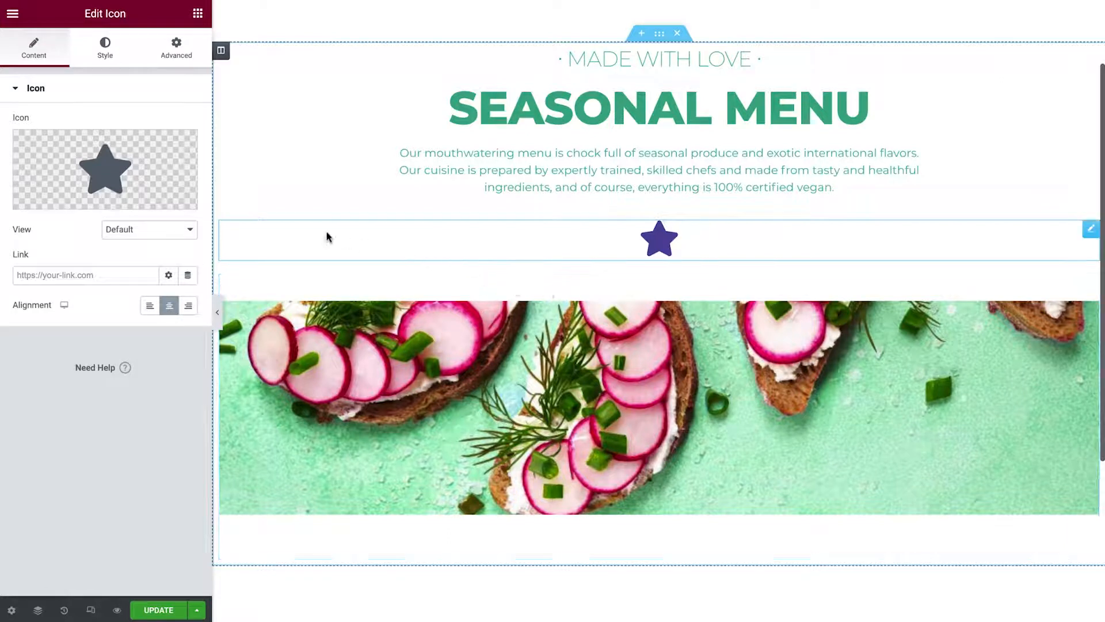
click(159, 183)
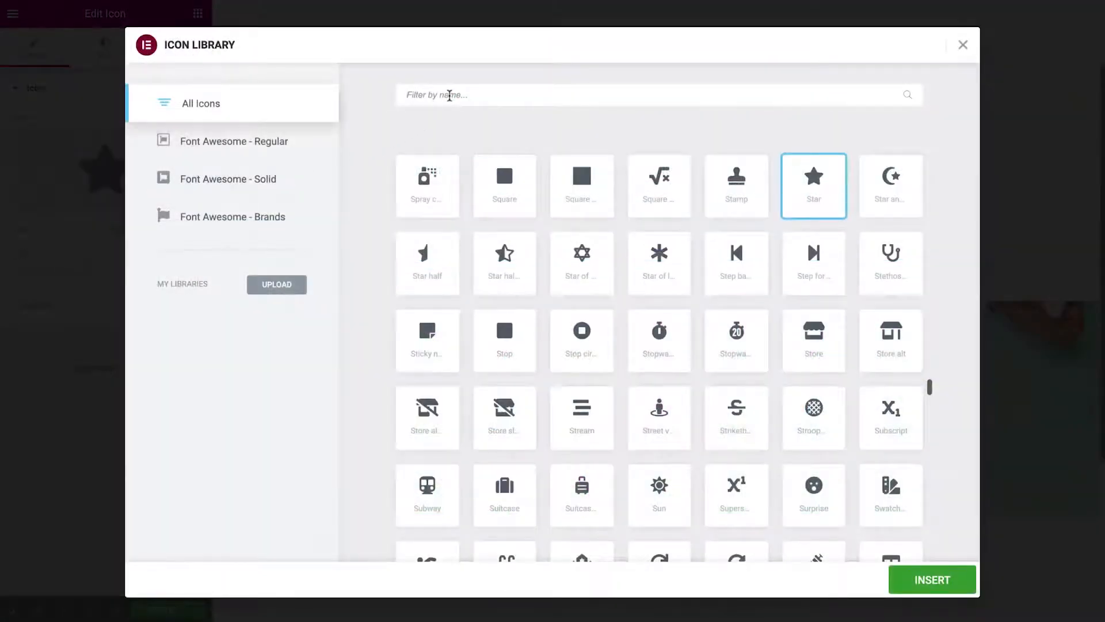
click(450, 95)
text(chevron)
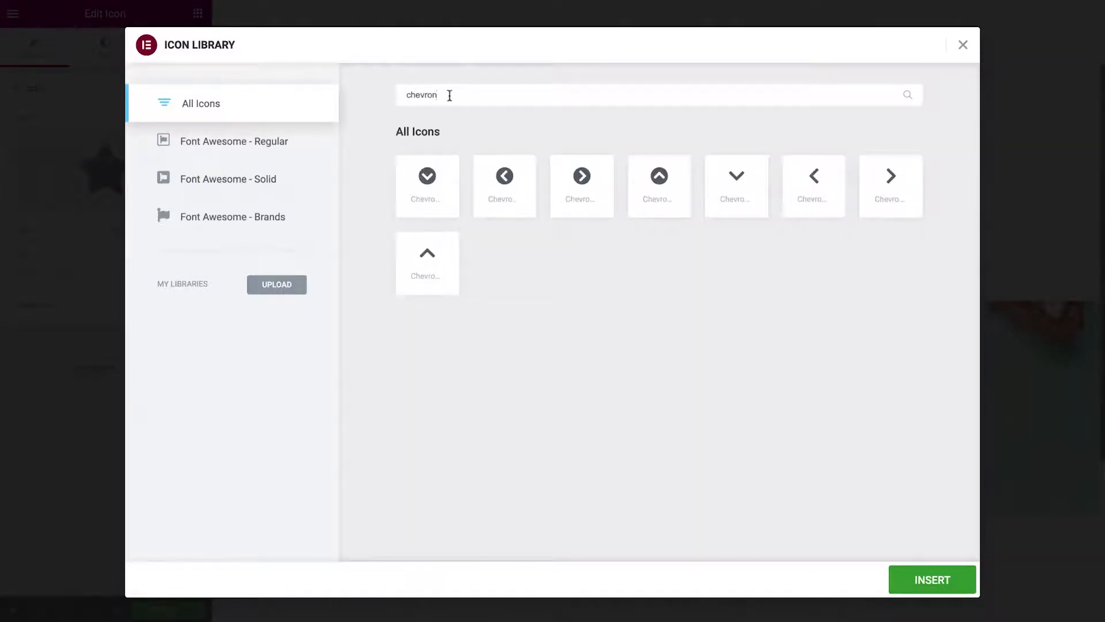
click(734, 177)
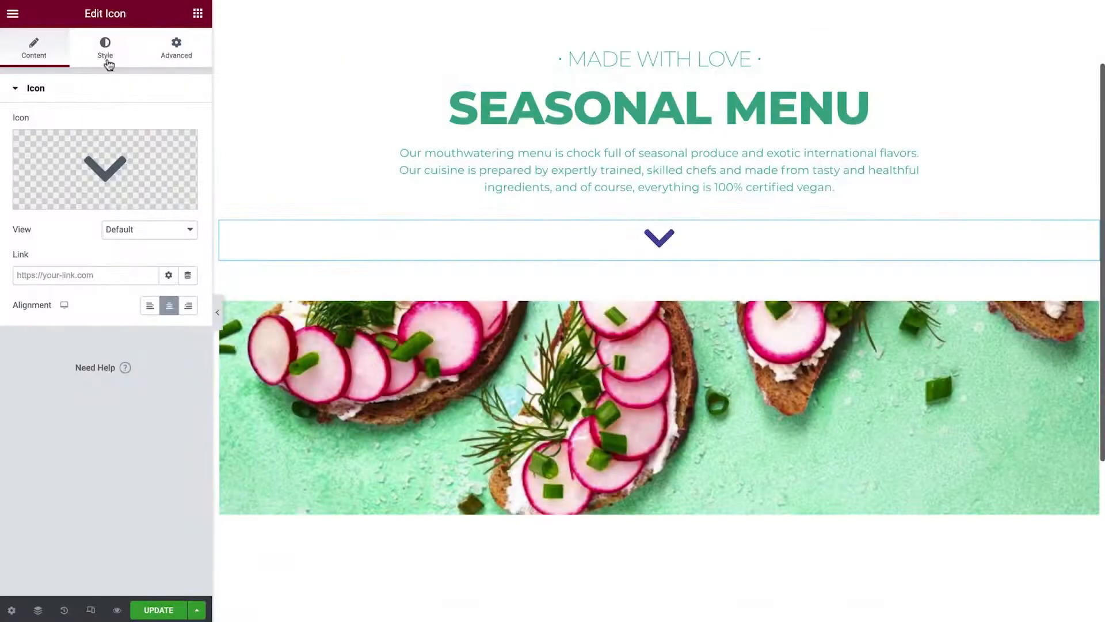
Set the chevron icon's primary color to the global color Basil and its size to 20
click(107, 62)
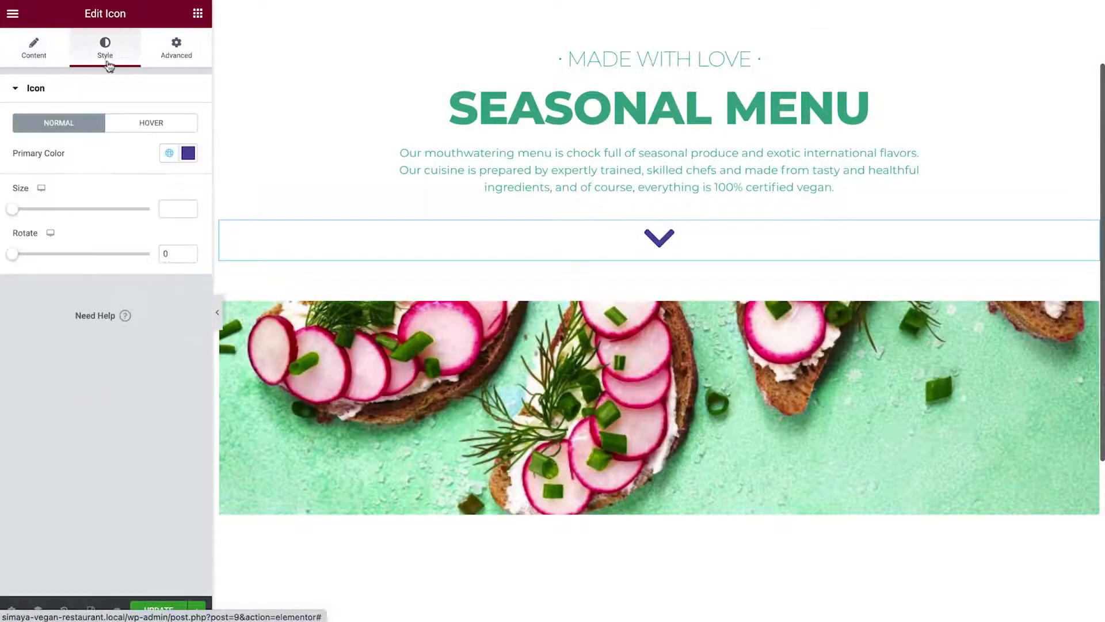
click(169, 152)
click(127, 266)
click(173, 208)
text(20)
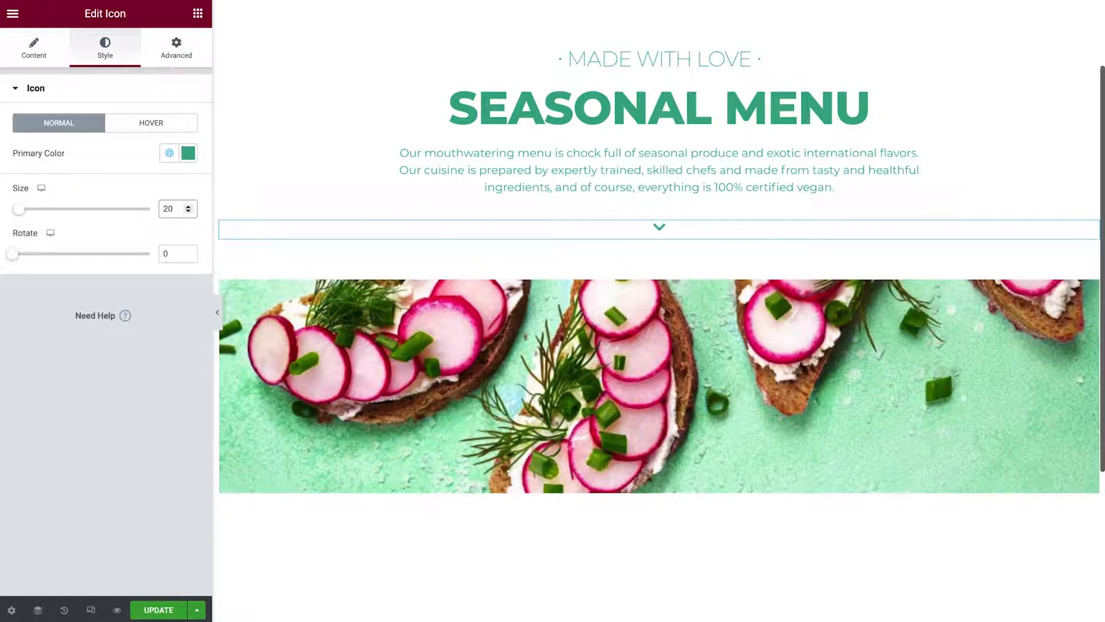
Set the Seasonal Menu section's top and bottom margins to 5%
scroll(316, 209, up, 3)
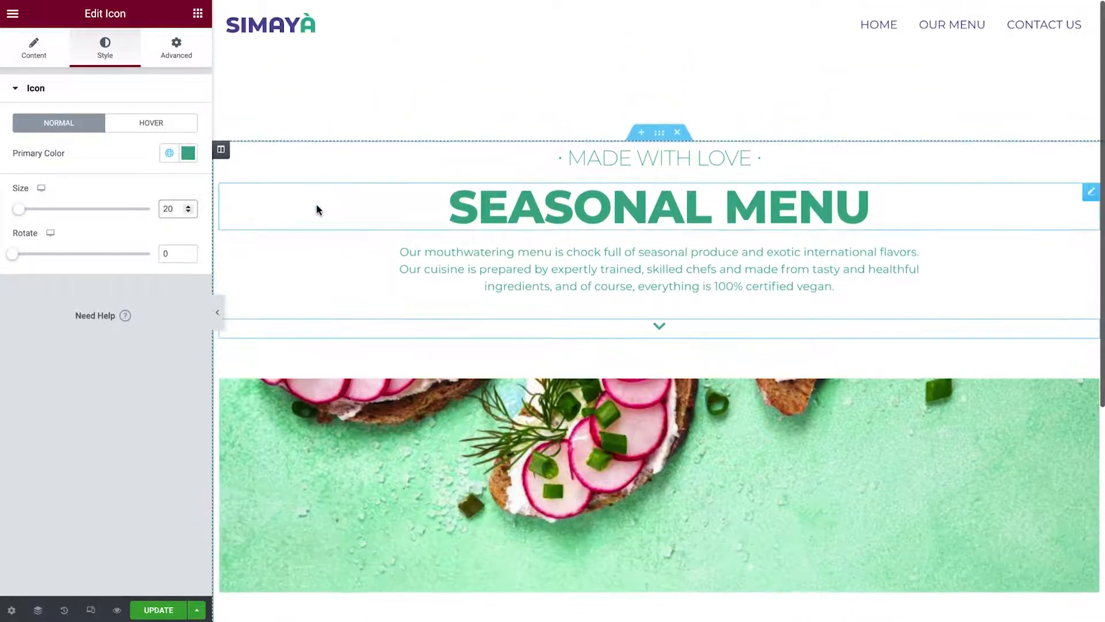
click(659, 133)
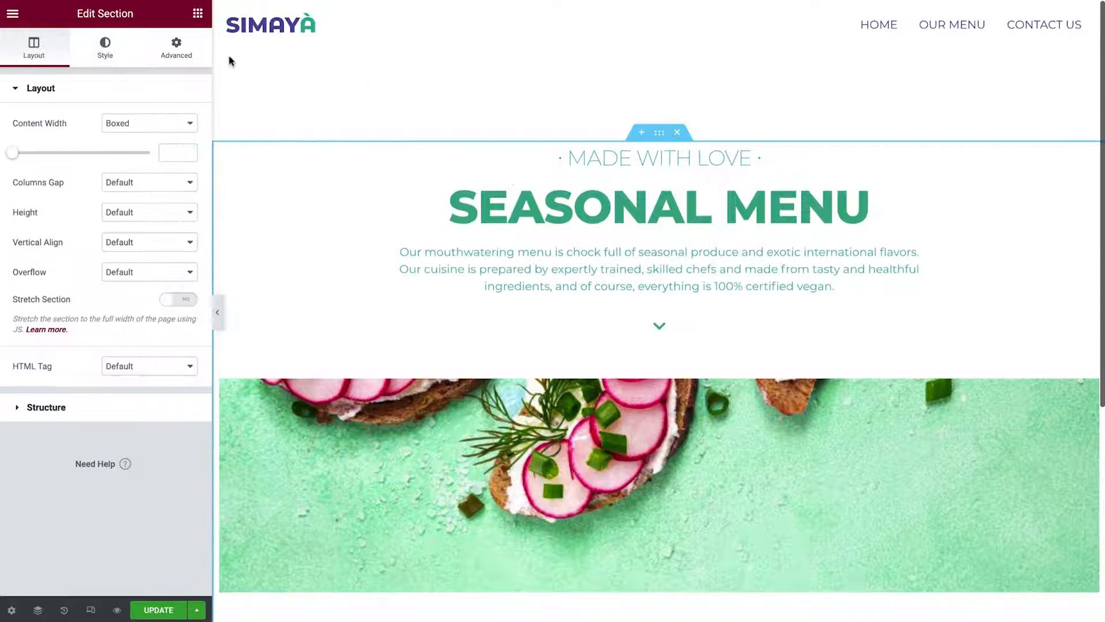
click(180, 52)
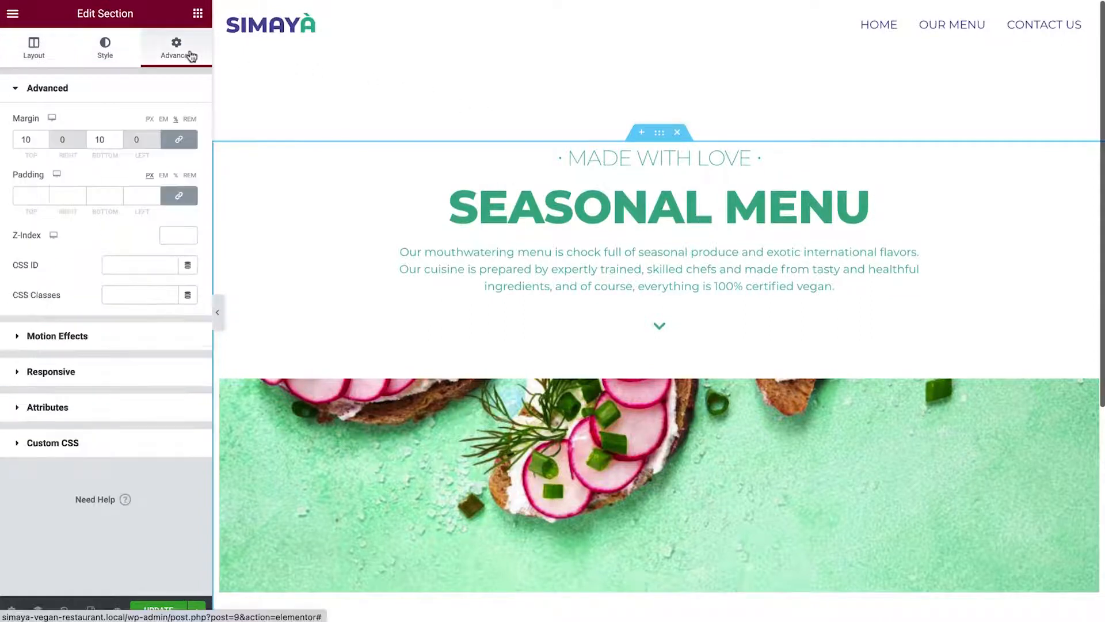
double_click(110, 139)
text(5)
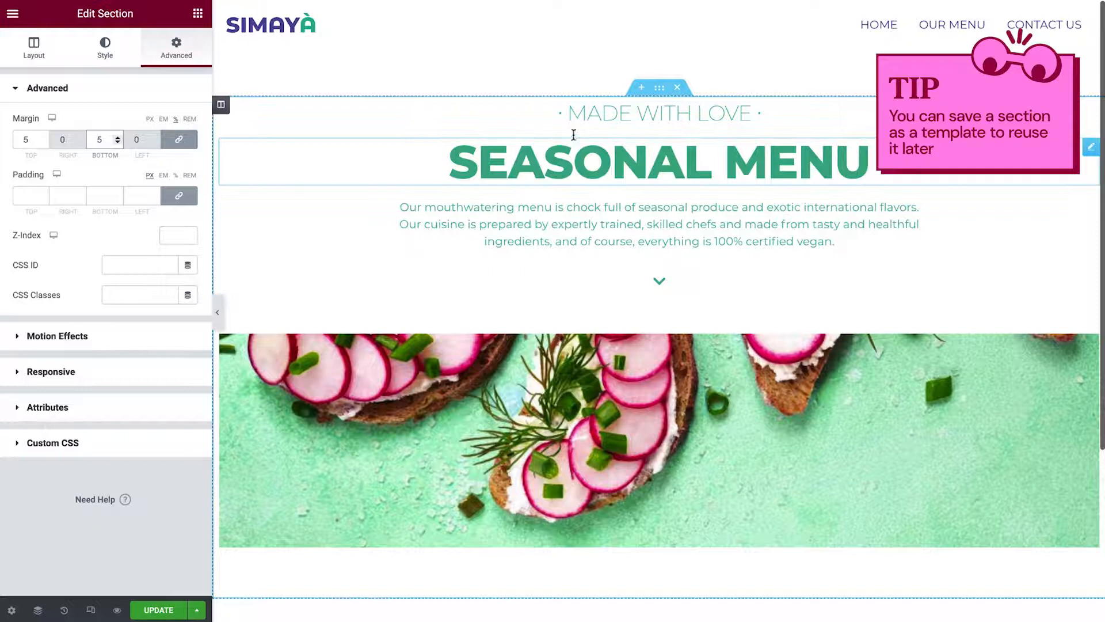
Save the Seasonal Menu section as a template named "Hero Section" and close the library
right_click(667, 93)
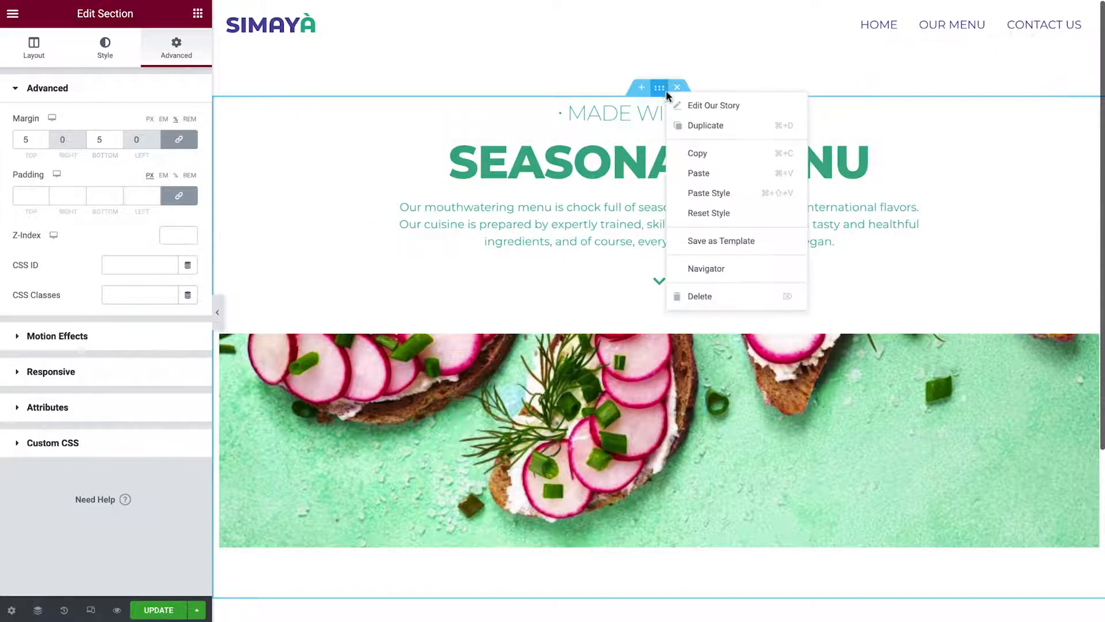
click(773, 241)
text(Hero Section)
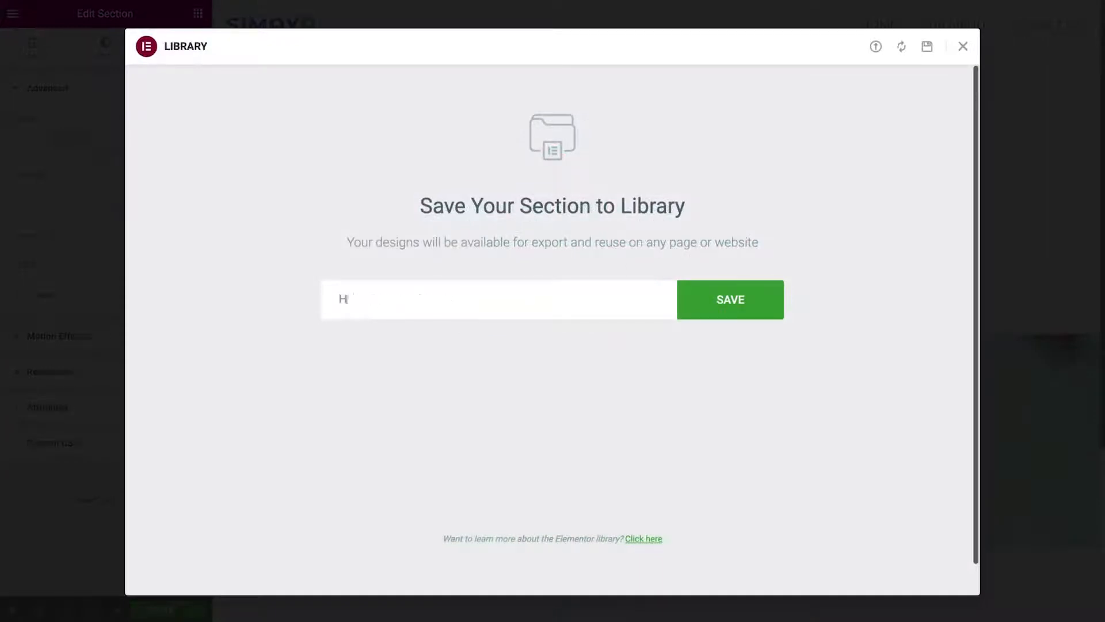
click(742, 306)
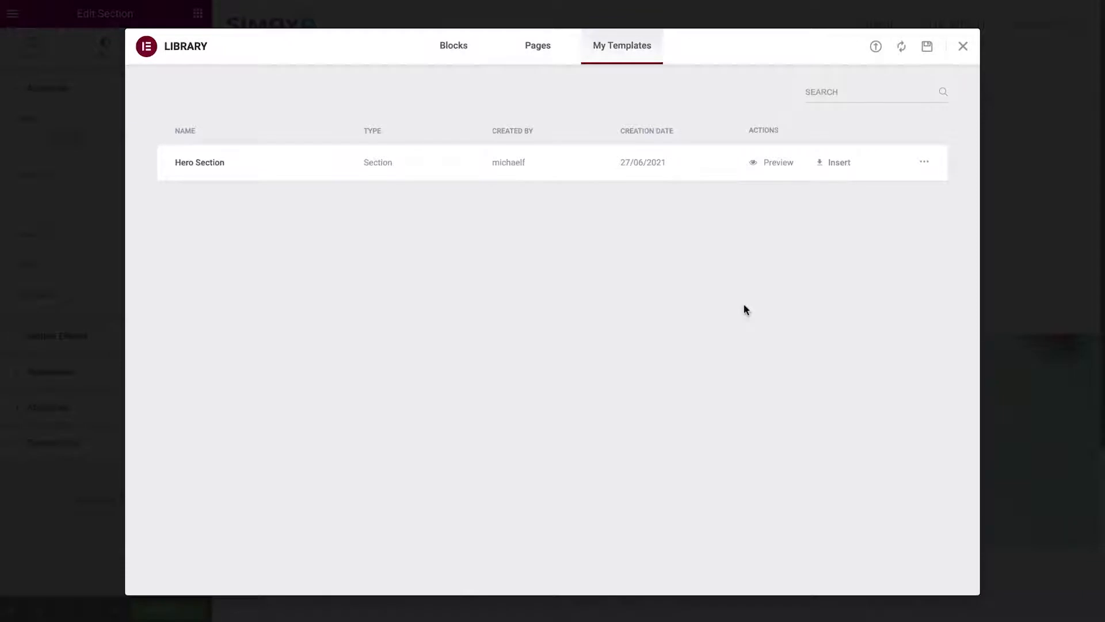
key(Escape)
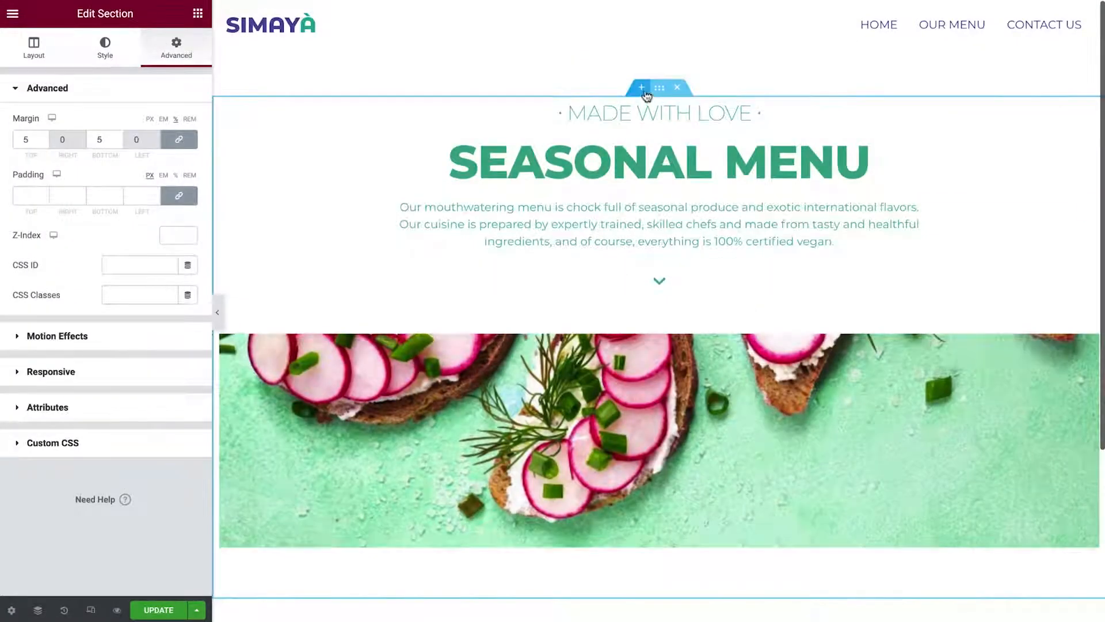
View the saved Hero Section template in the template library without inserting it
click(642, 88)
click(677, 117)
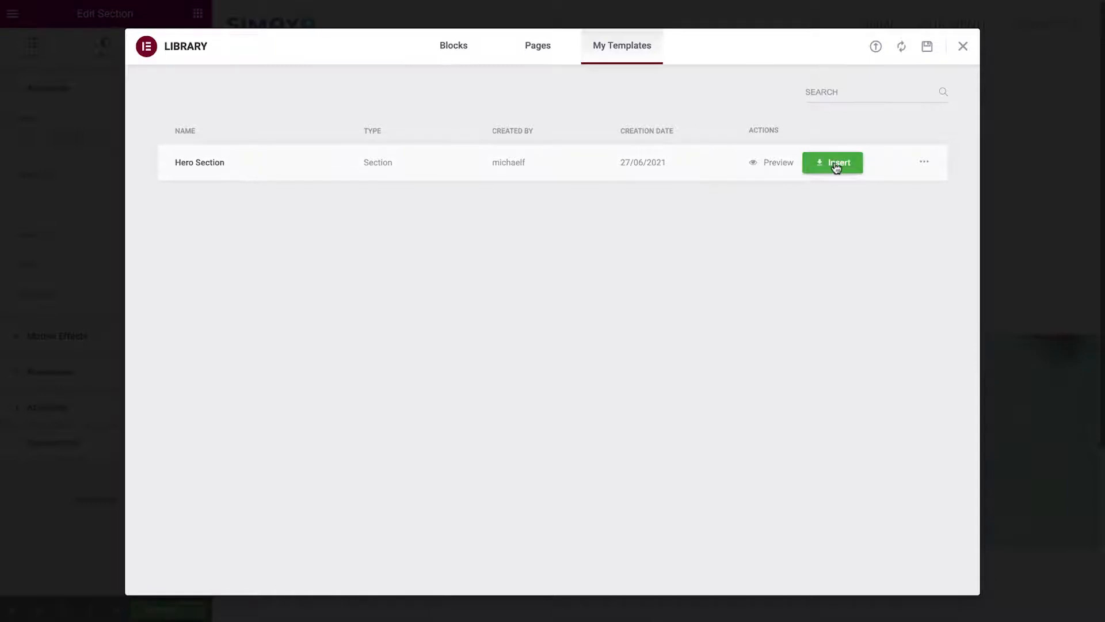
click(963, 48)
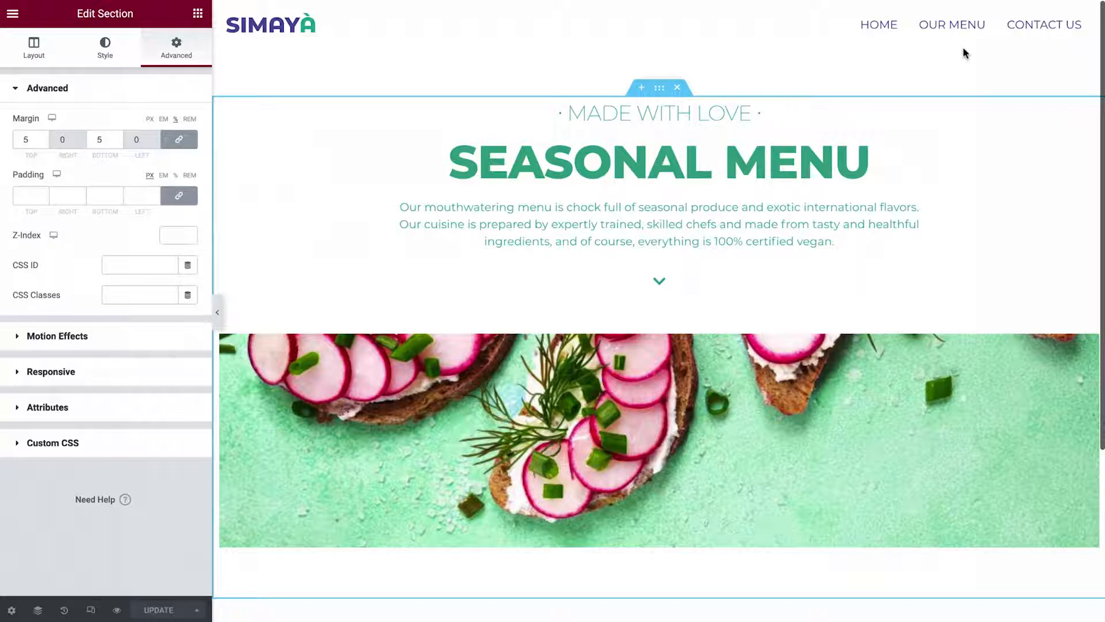
Add a new single-column section below the Seasonal Menu section
scroll(966, 53, down, 4)
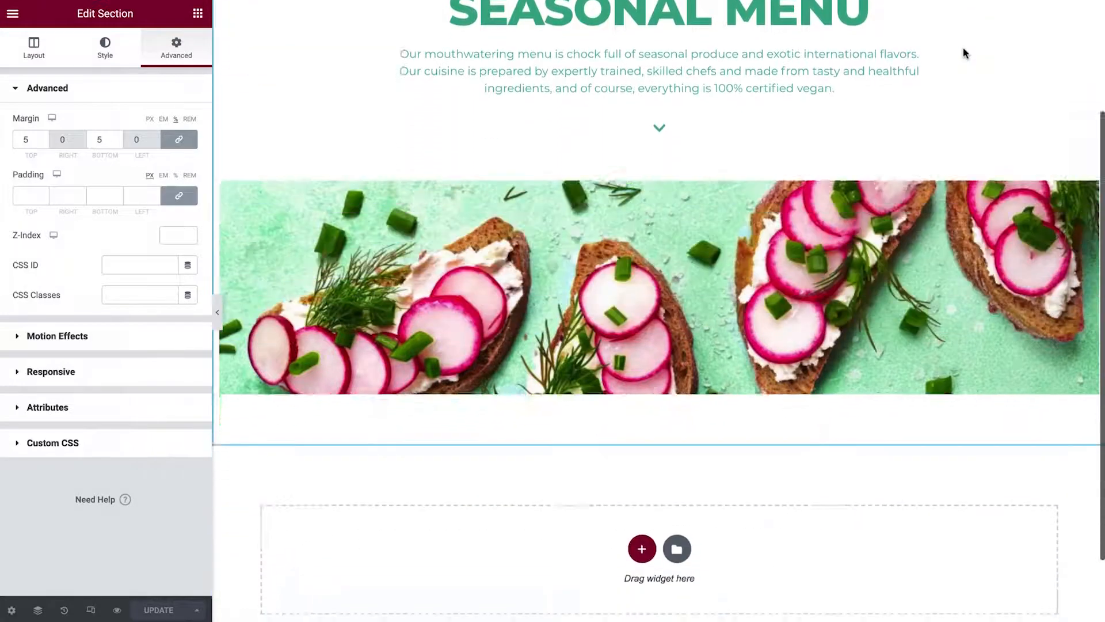
click(642, 457)
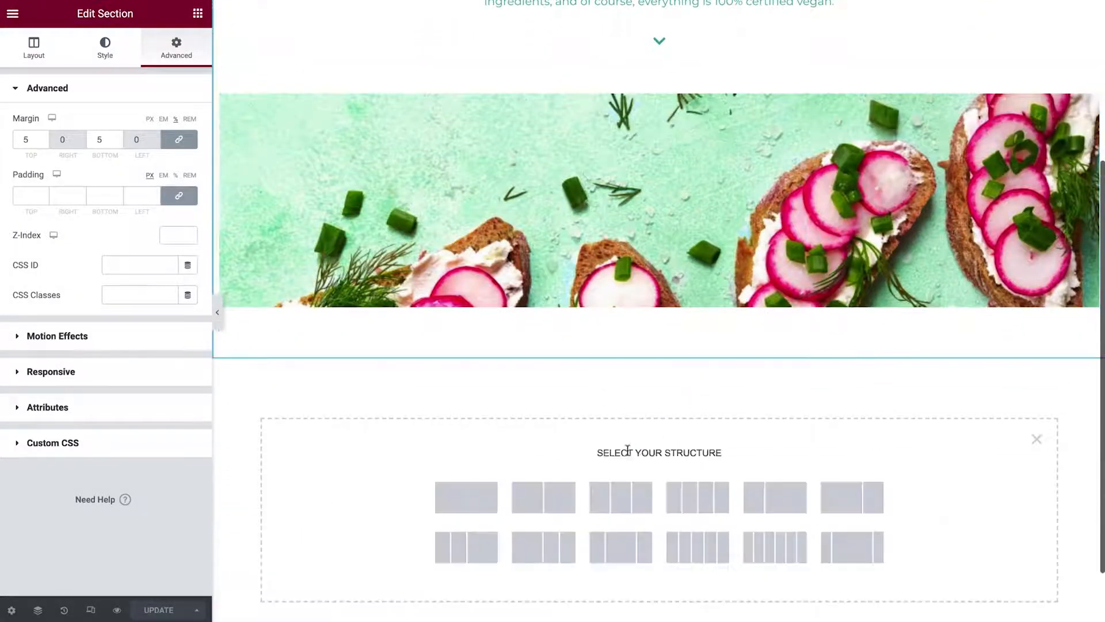
click(462, 498)
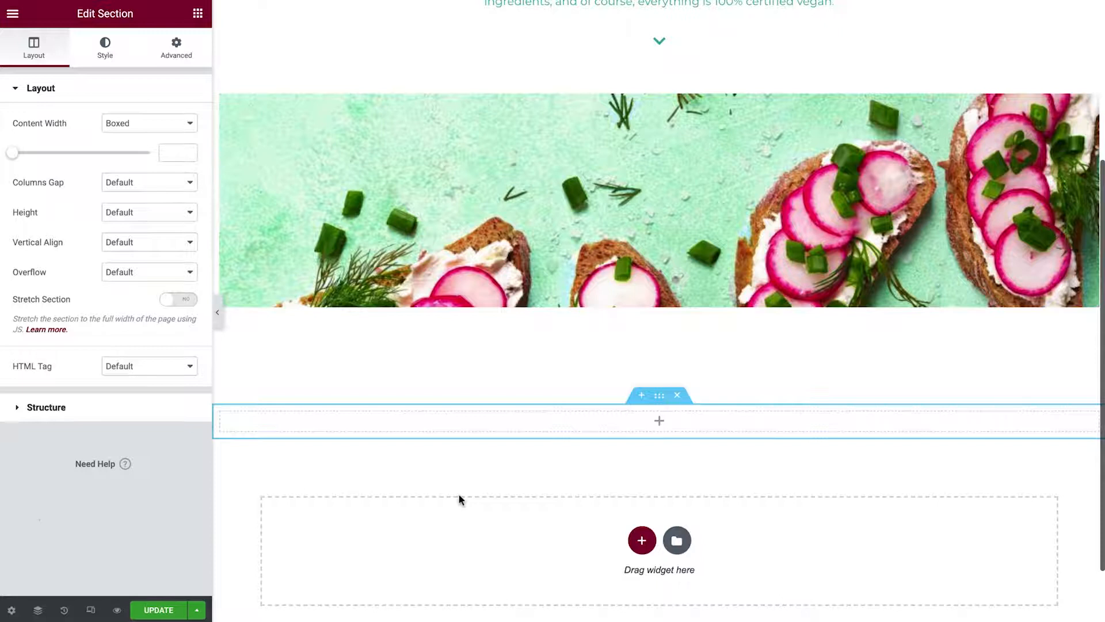
Rename the Our Story section as "Hero" and the new empty section as "Starters" in the Navigator
scroll(460, 498, down, 2)
key(ctrl+i)
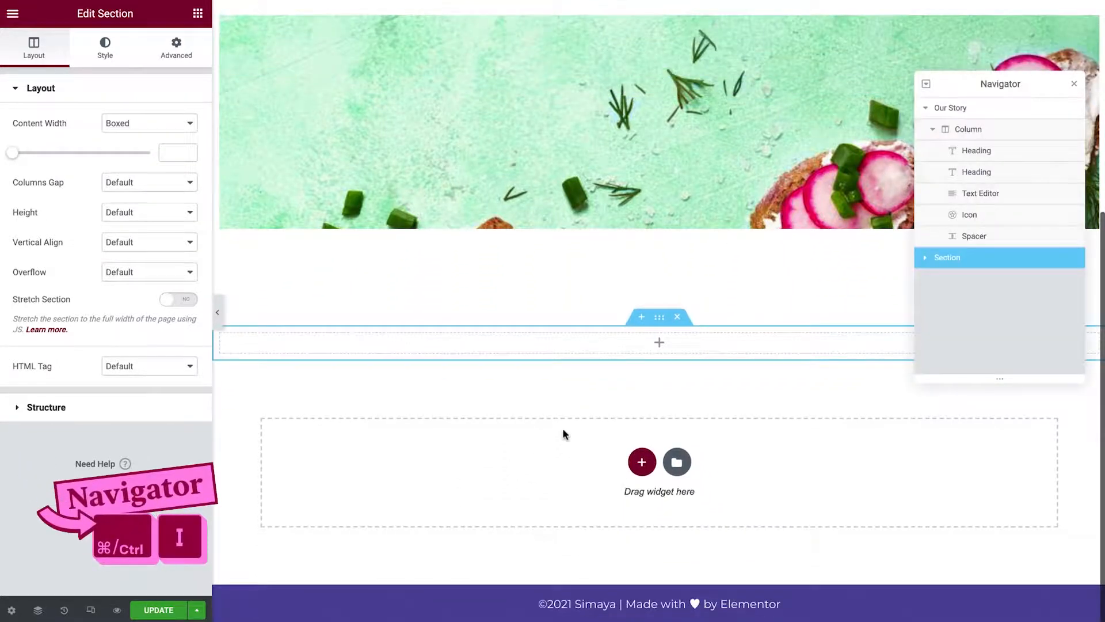
double_click(955, 108)
text(Hero)
key(Return)
click(924, 108)
double_click(948, 129)
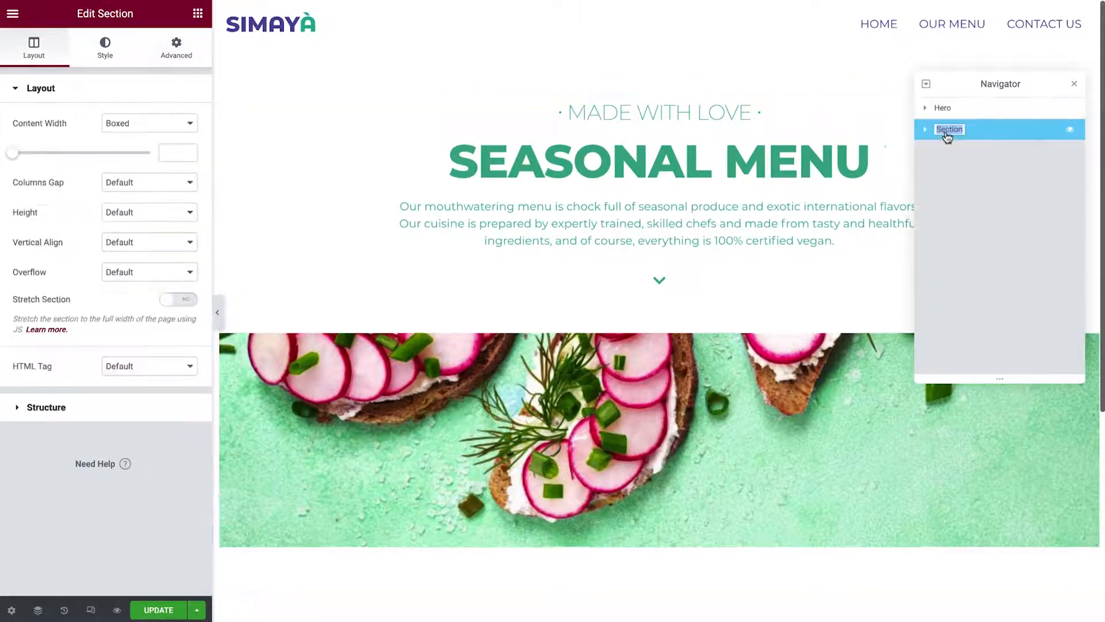
text(Starters)
key(Return)
key(ctrl+i)
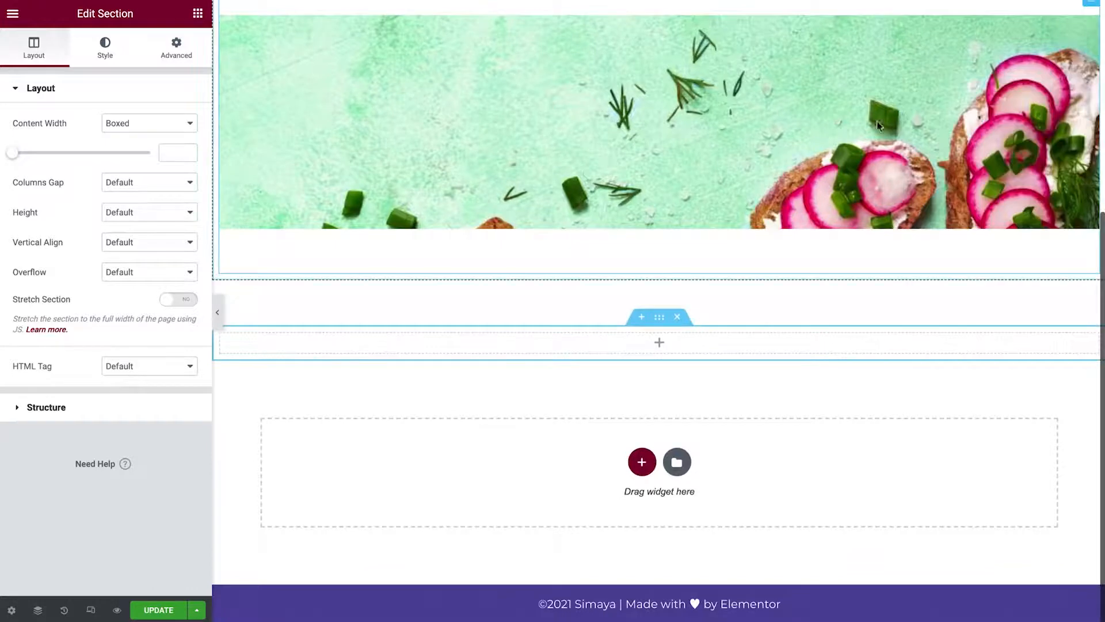
Add a Divider widget to the empty Starters section with the text element "· STARTERS ·"
click(201, 21)
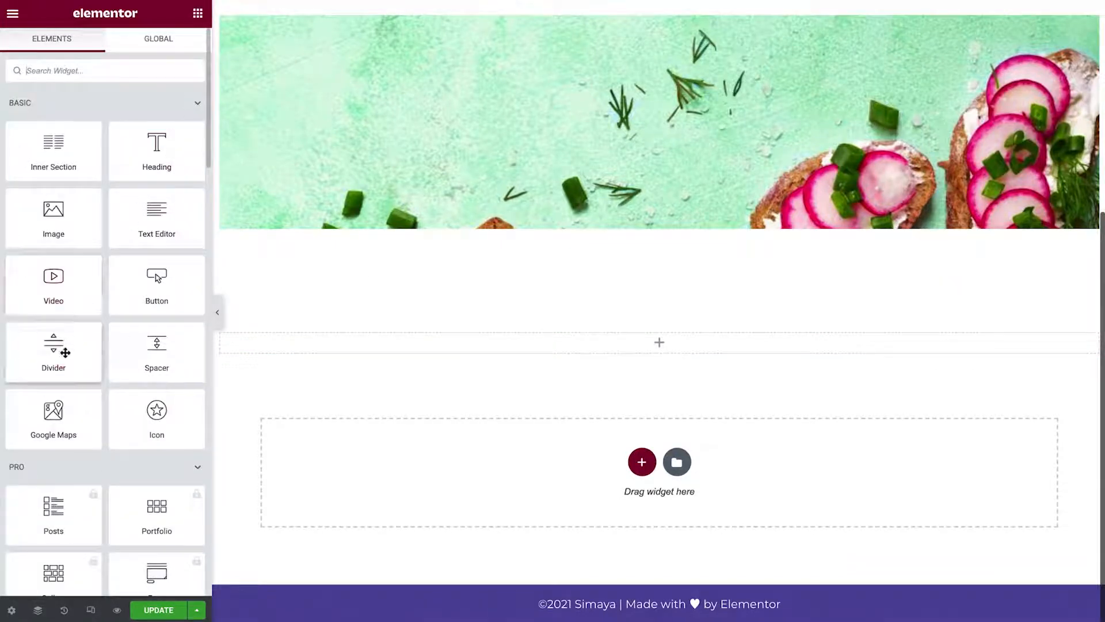
drag(65, 352, 380, 345)
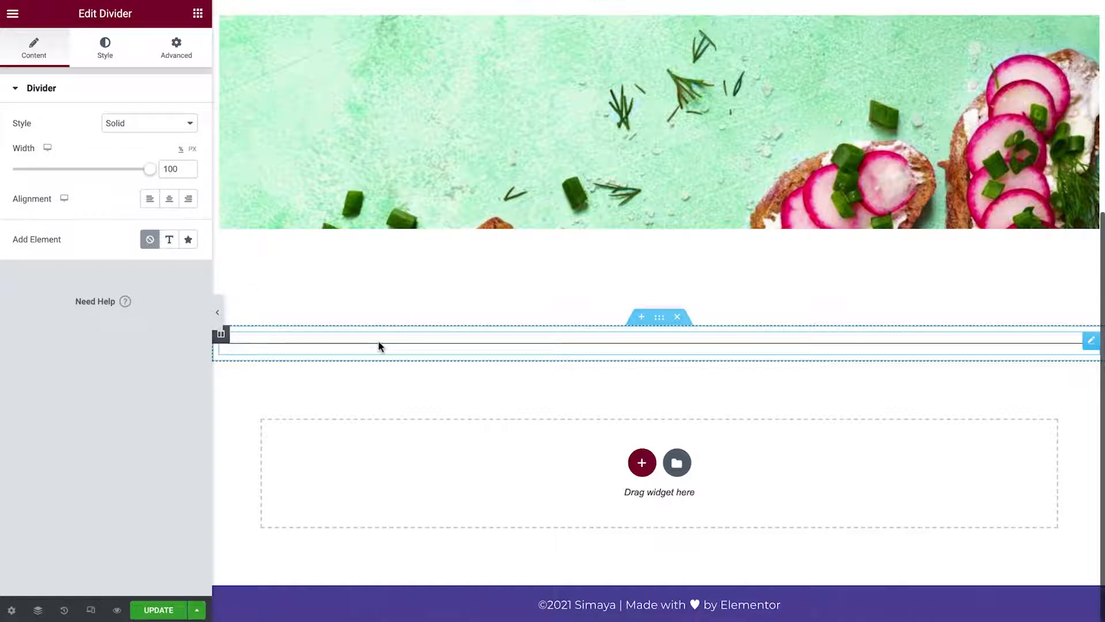
click(169, 240)
key(ctrl+a)
text(· STARTERS ·)
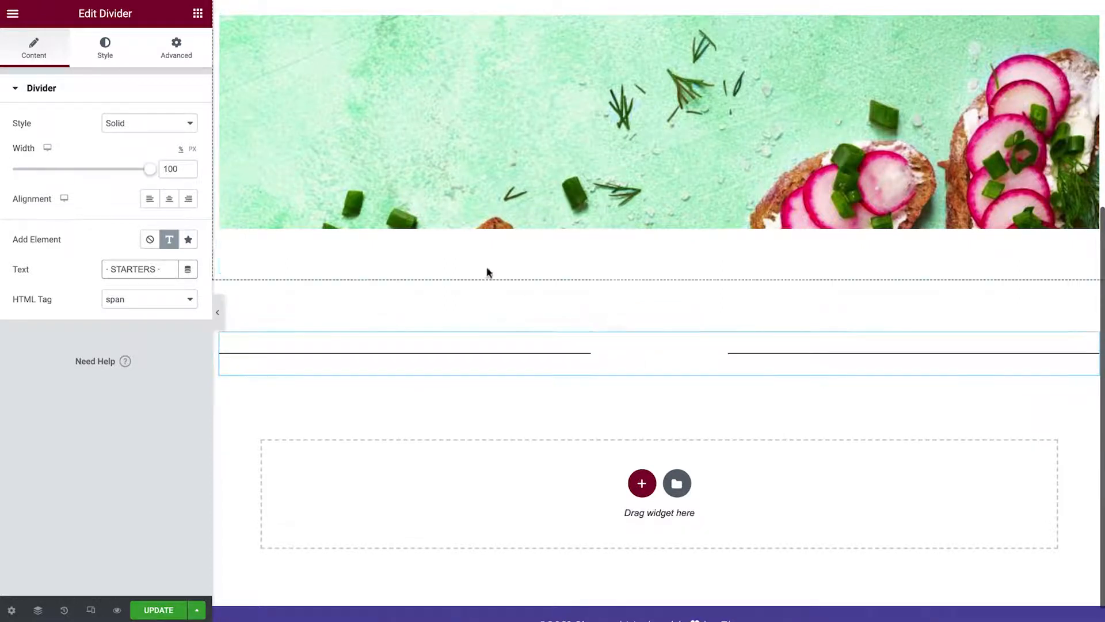
Set the divider line's color to the global color Basil
click(117, 56)
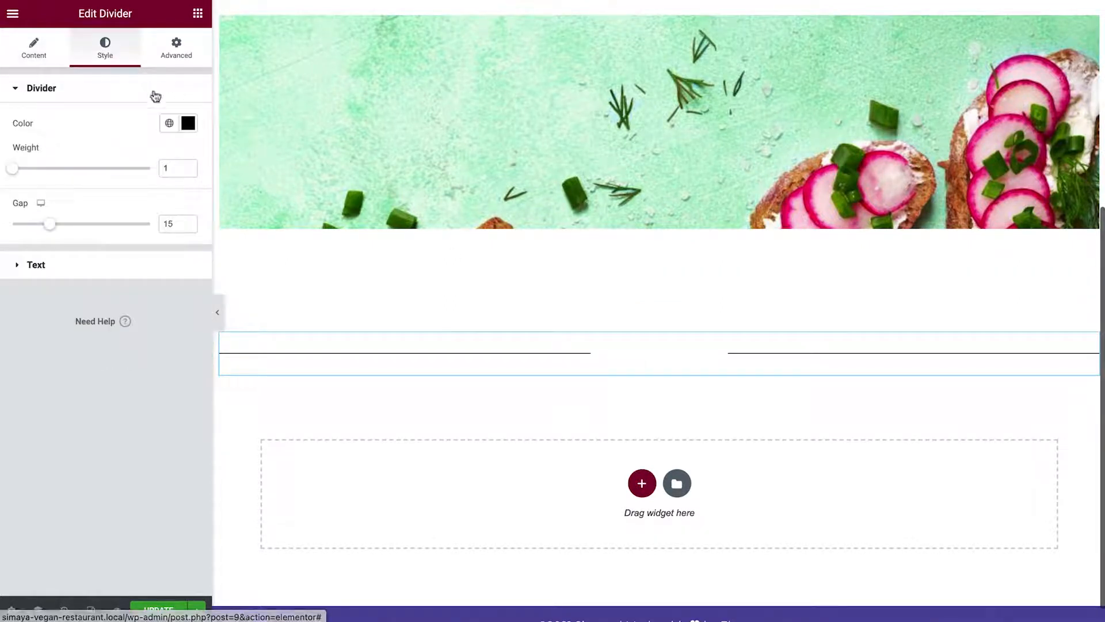
click(170, 123)
click(128, 238)
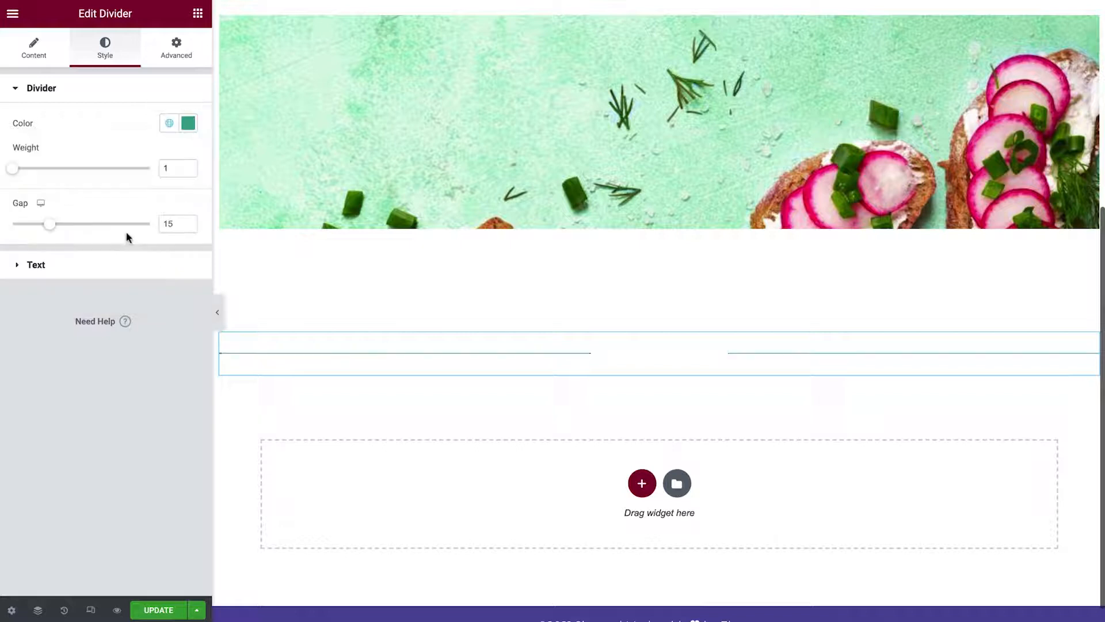
Set the divider text's color to the global color Basil and its typography to the global font whose name begins with "Section"
click(123, 268)
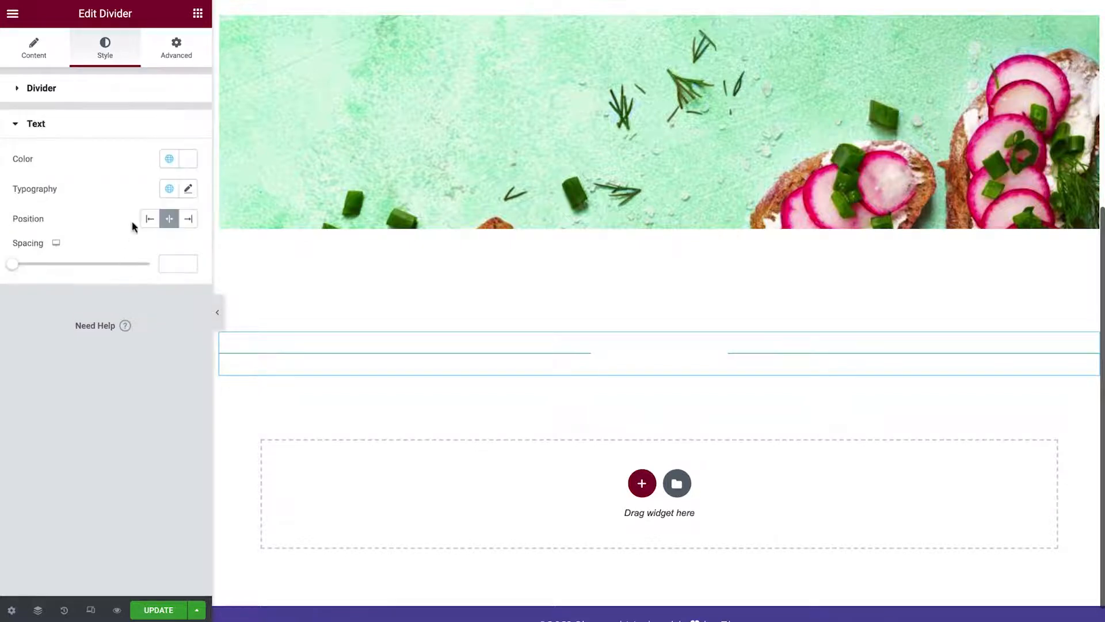
click(169, 159)
click(140, 266)
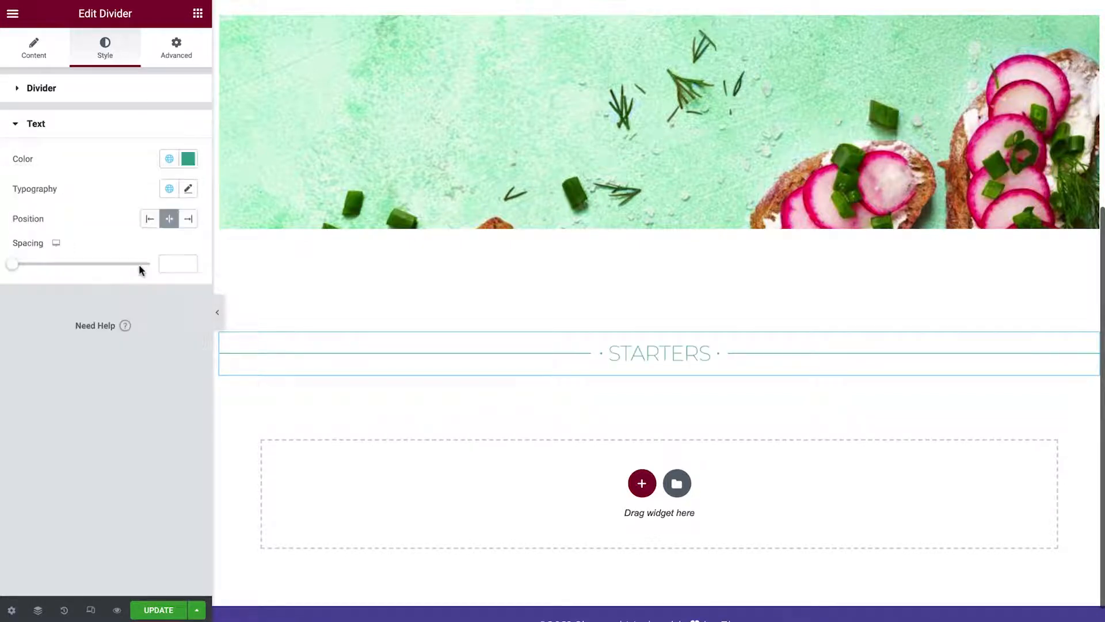
click(169, 190)
scroll(147, 314, down, 2)
click(147, 396)
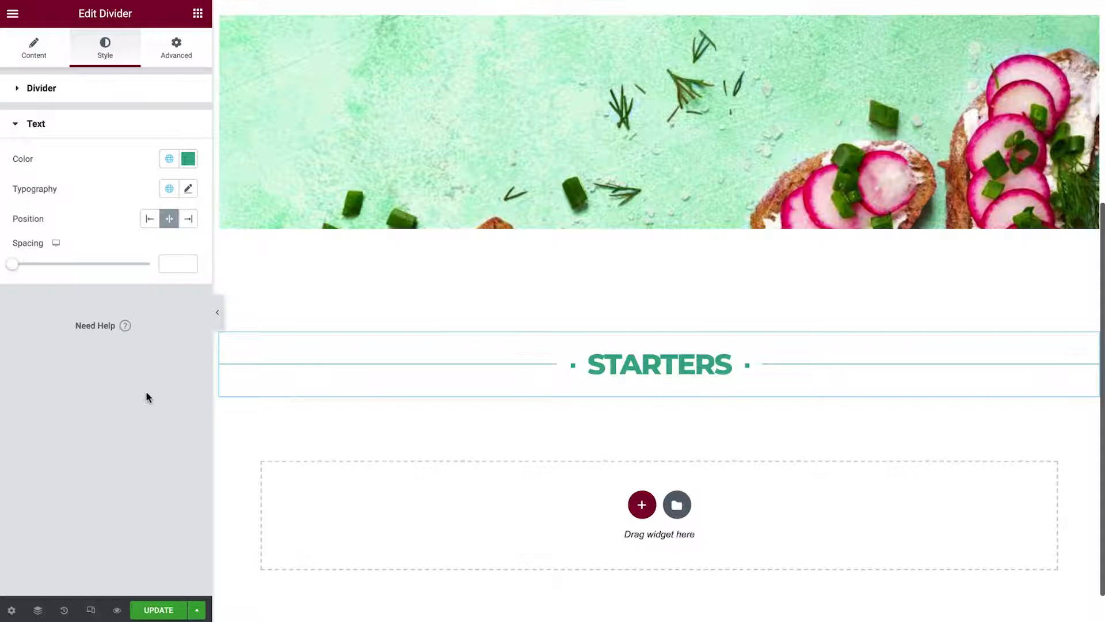
Add an Inner Section below the STARTERS divider and give it a third column
click(200, 17)
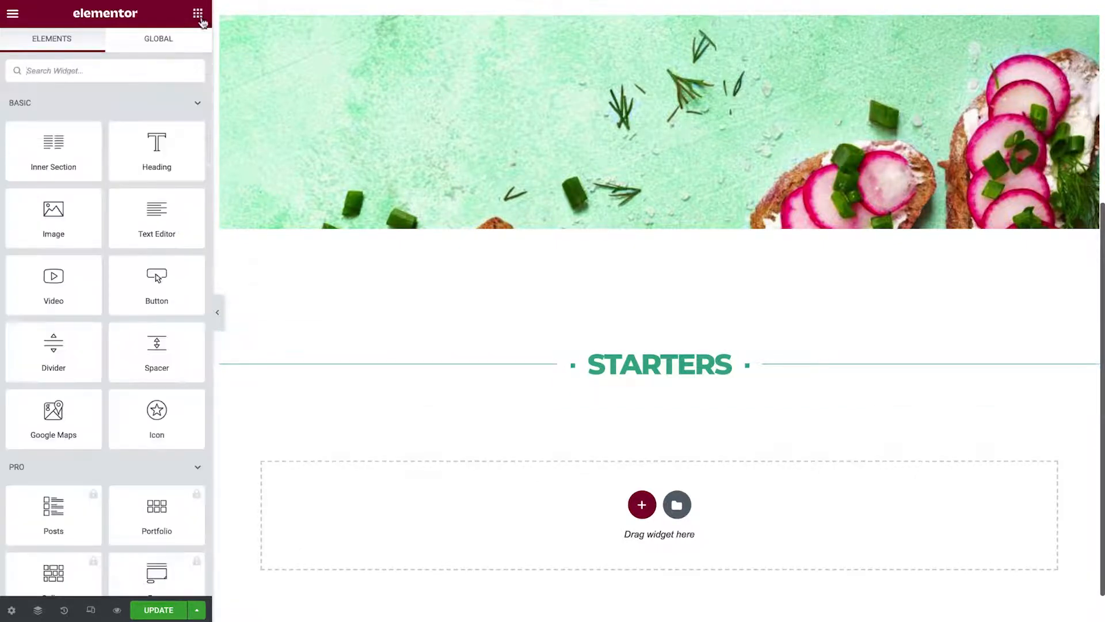
drag(76, 148, 519, 385)
right_click(231, 423)
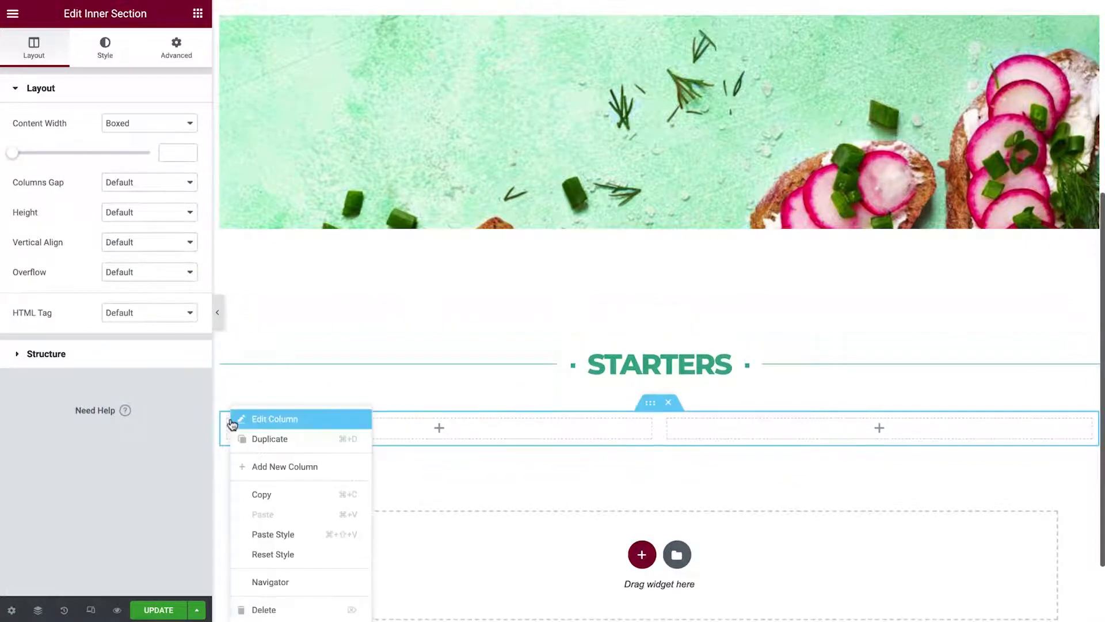
click(336, 468)
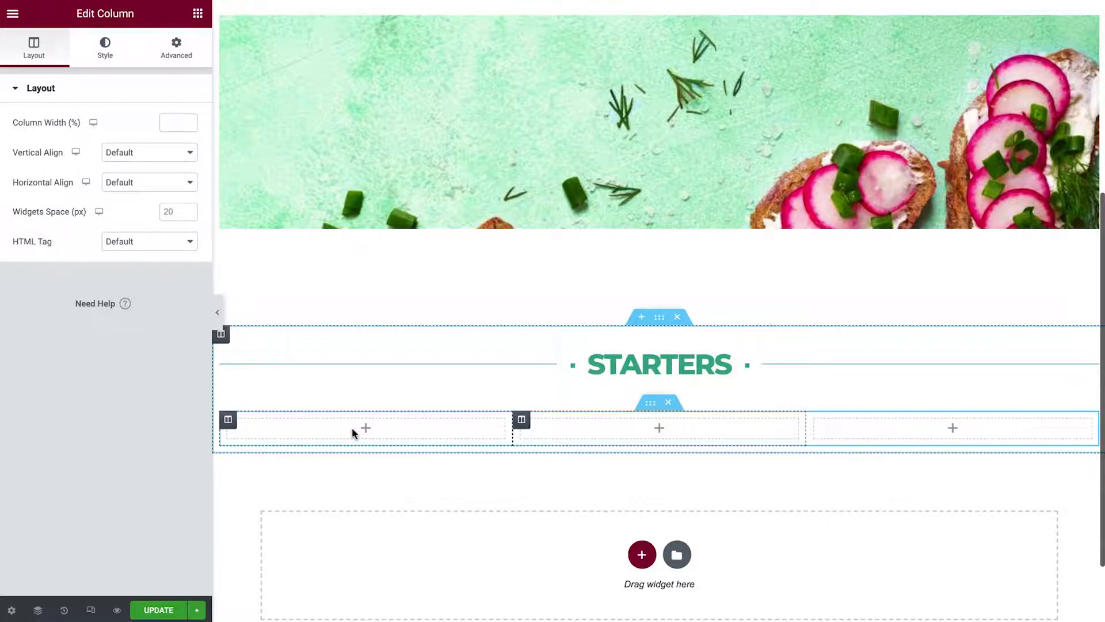
Add an Image widget to the inner section's first column using icon-salad-green.png from the media library
click(196, 21)
drag(85, 218, 364, 439)
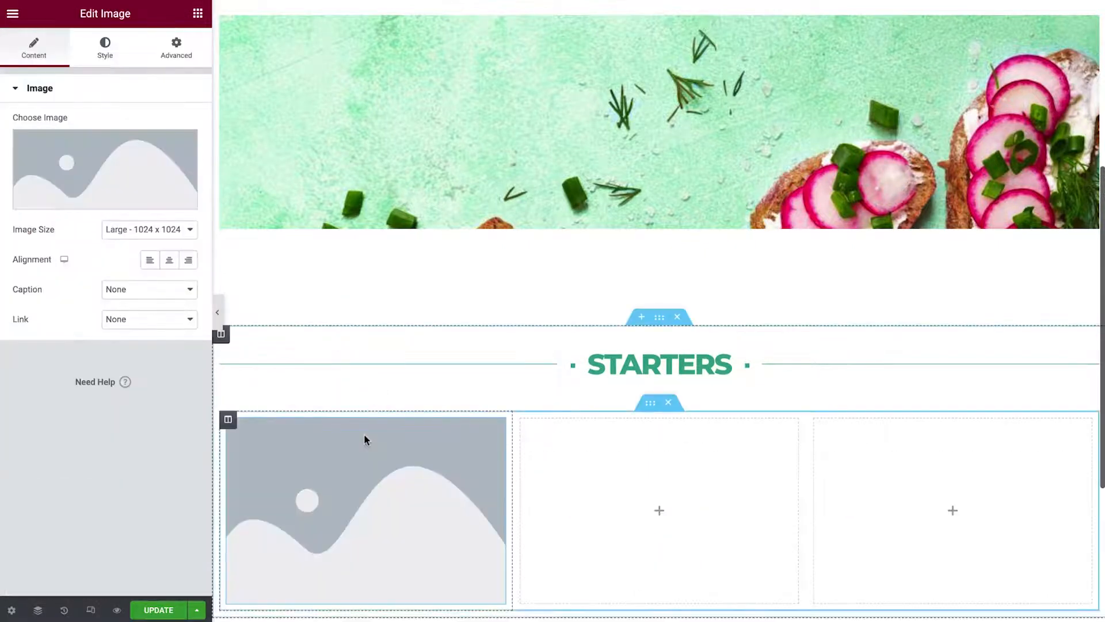
scroll(364, 439, down, 5)
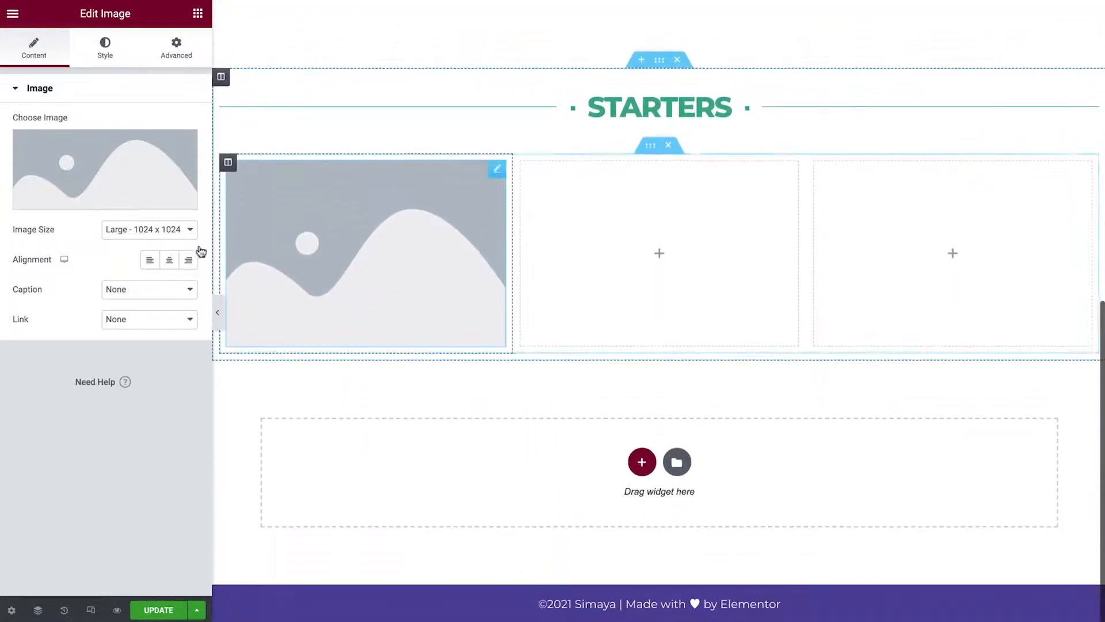
click(144, 181)
click(278, 183)
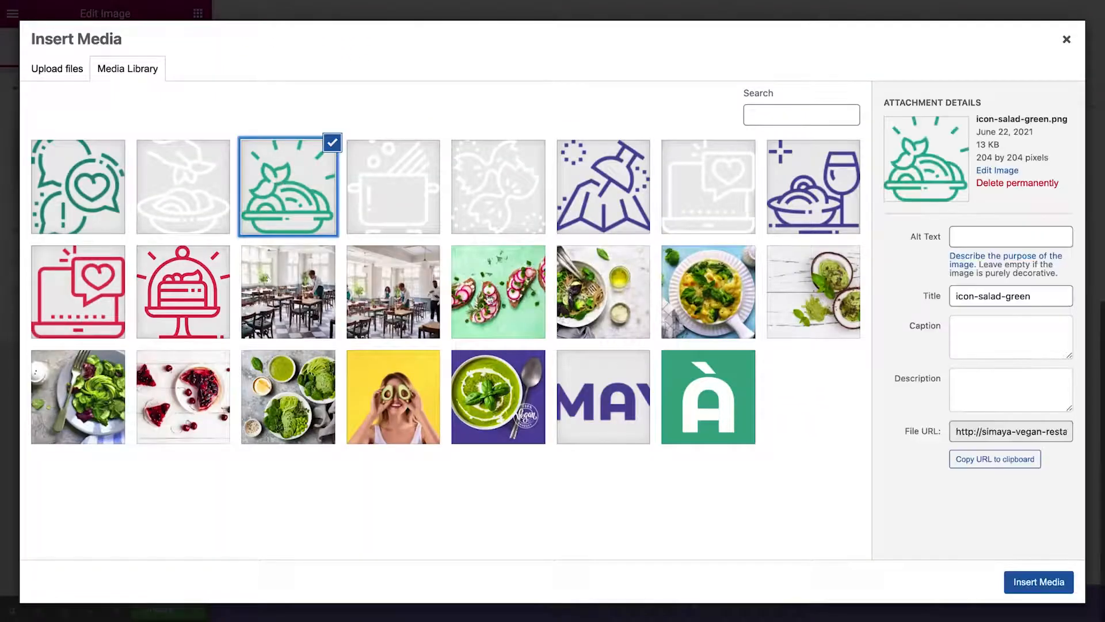
click(1036, 582)
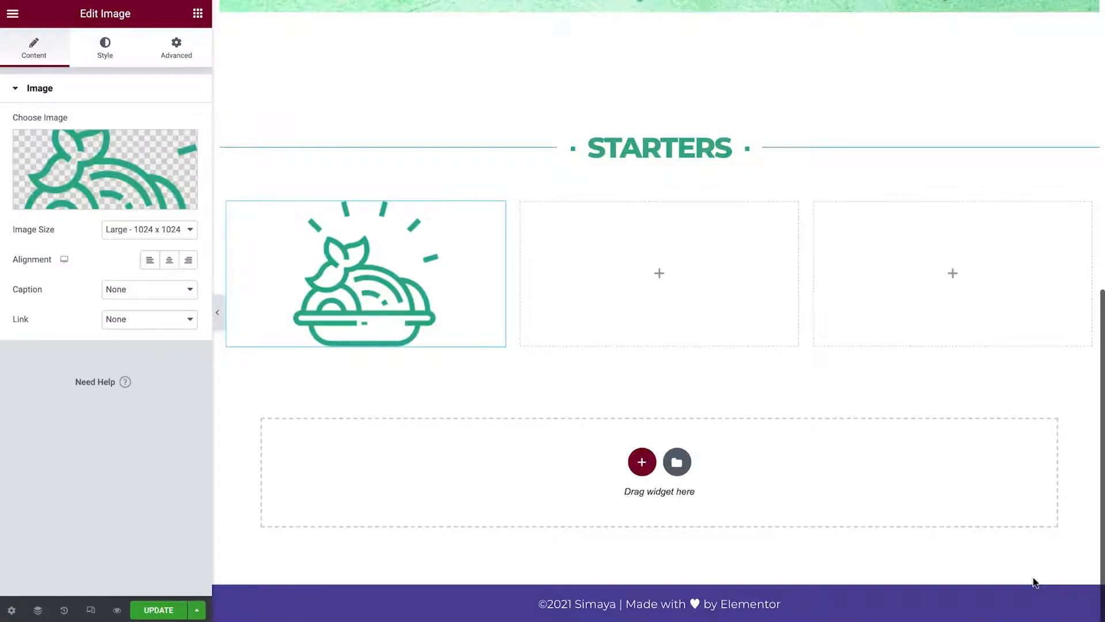
Set the salad icon's width to 68 px
click(113, 54)
click(176, 132)
text(68)
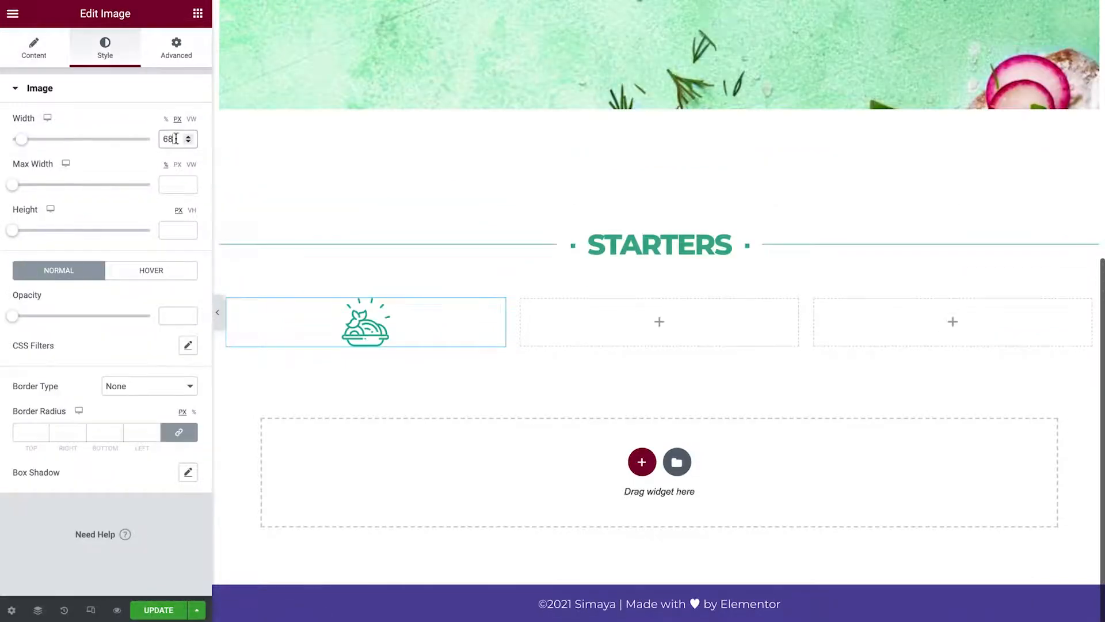
Add a Heading widget below the salad icon with the title "Mezze Platter For Two"
click(197, 13)
drag(167, 146, 287, 325)
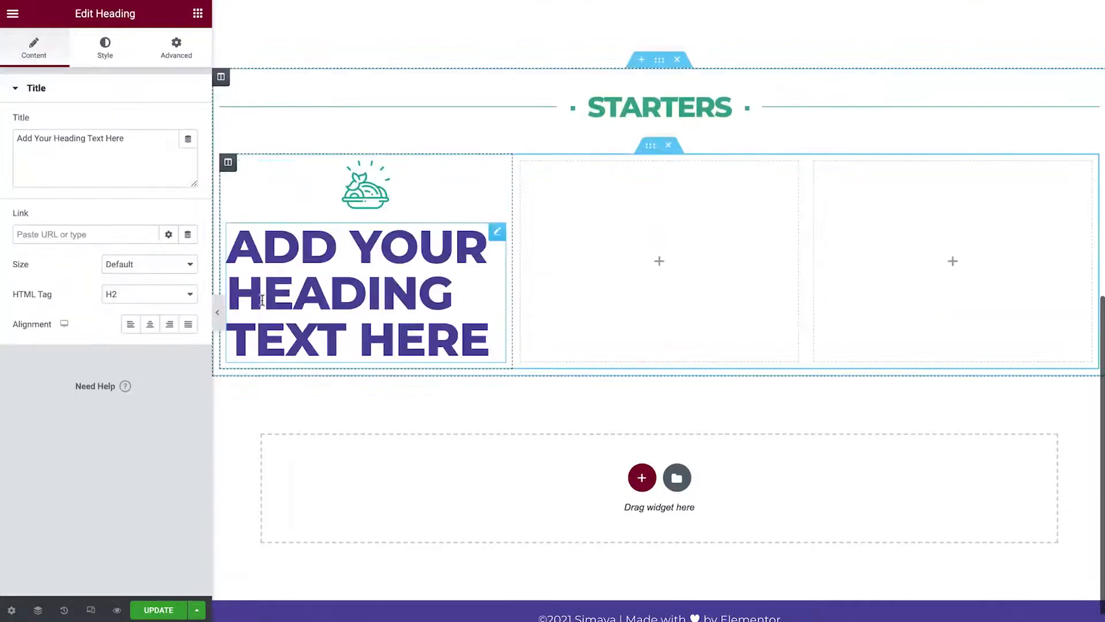
triple_click(155, 141)
text(Mezze Platter)
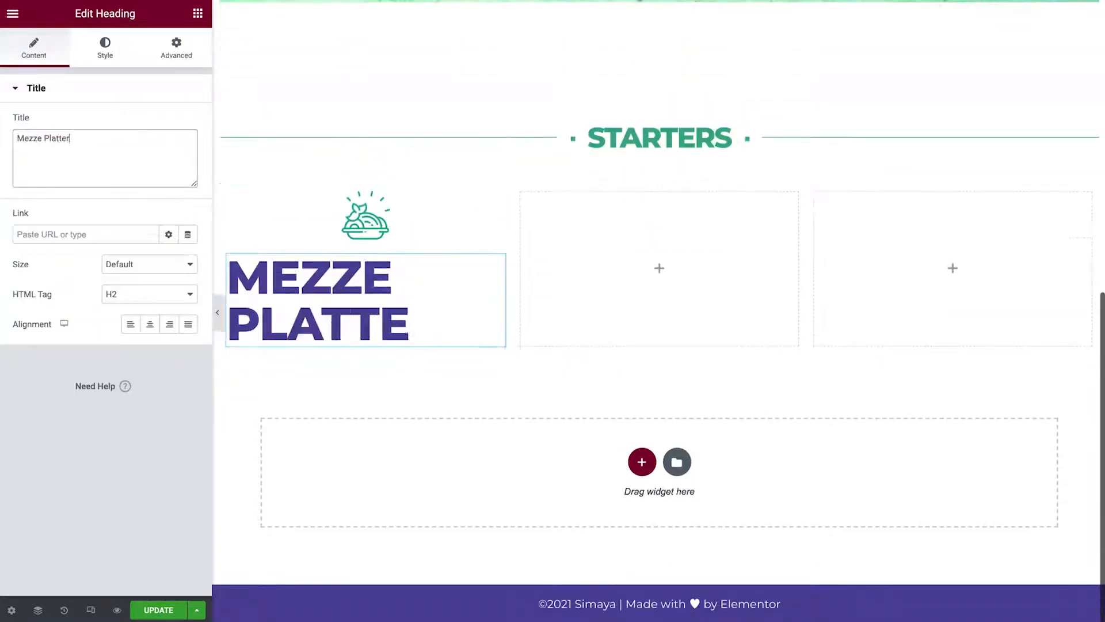
text( For Two)
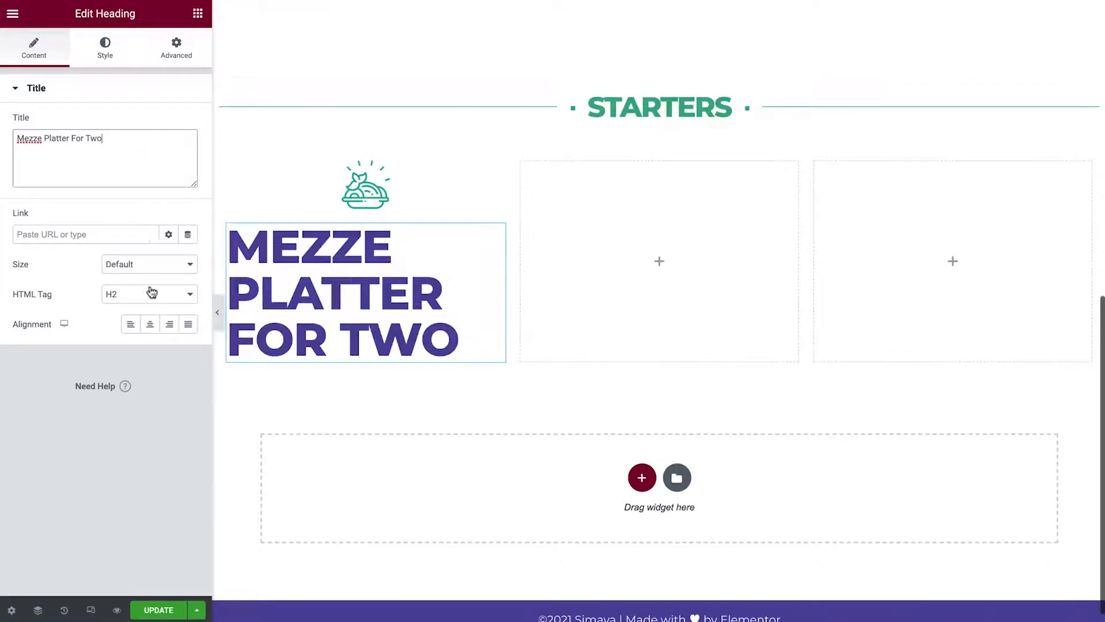
Set the Mezze Platter heading's HTML tag to H3 and center it
click(151, 292)
click(153, 309)
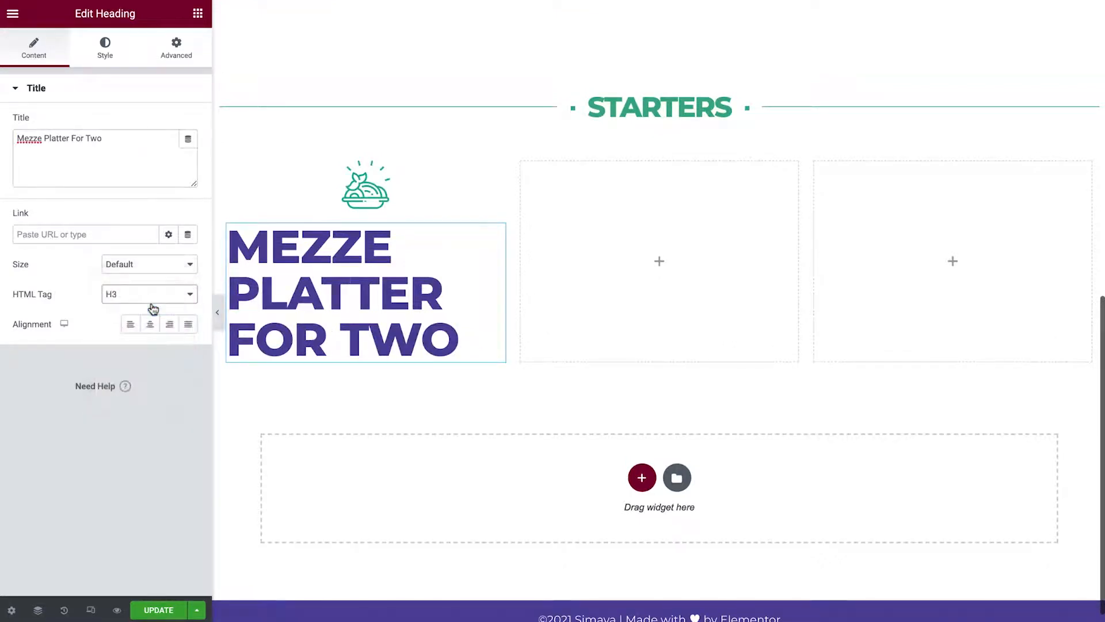
click(151, 326)
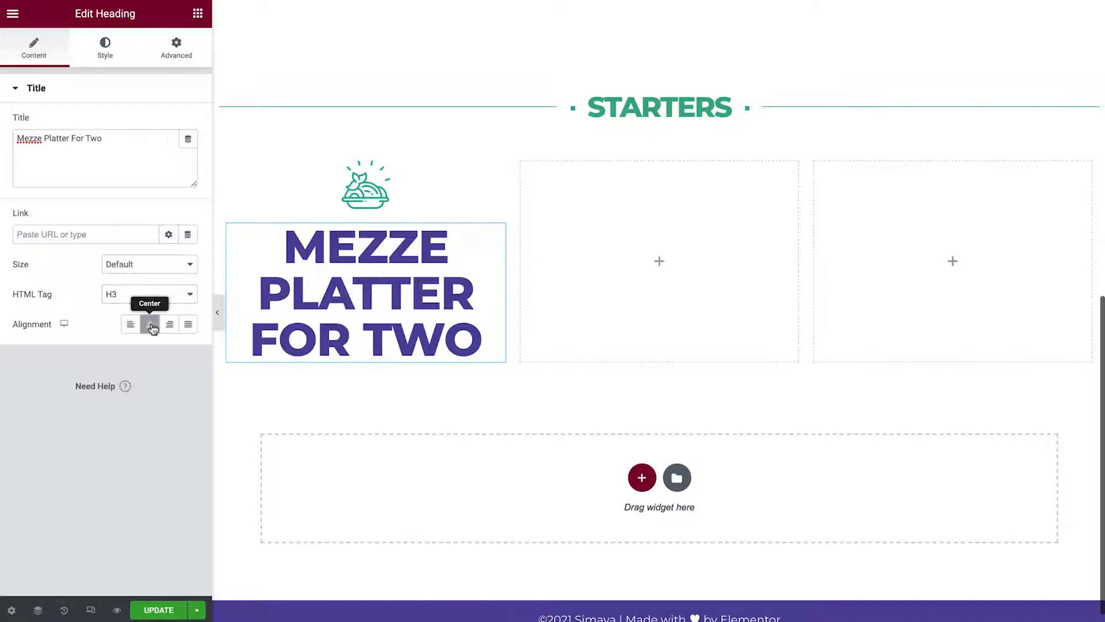
Style the Mezze Platter heading with the global color Basil and the global font Menu Titles
click(117, 61)
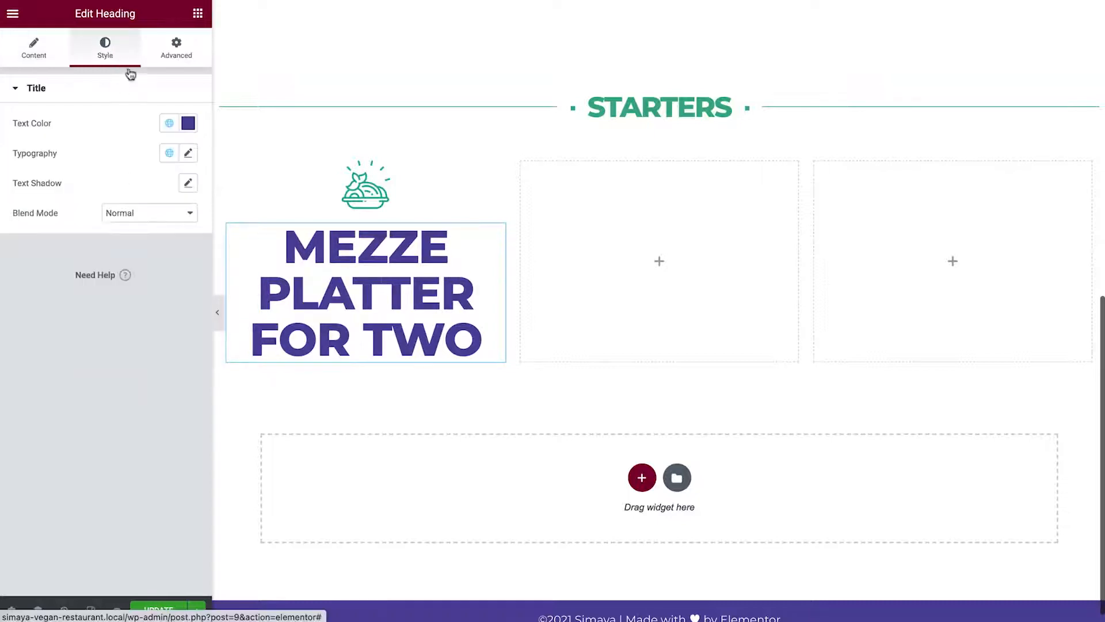
click(168, 121)
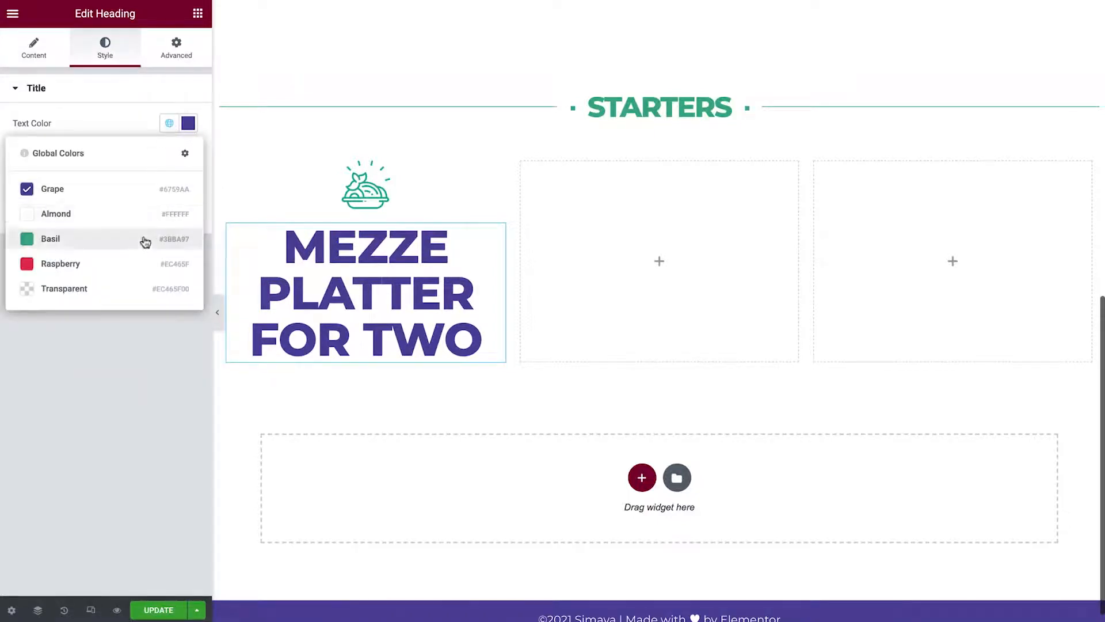
click(145, 239)
click(169, 153)
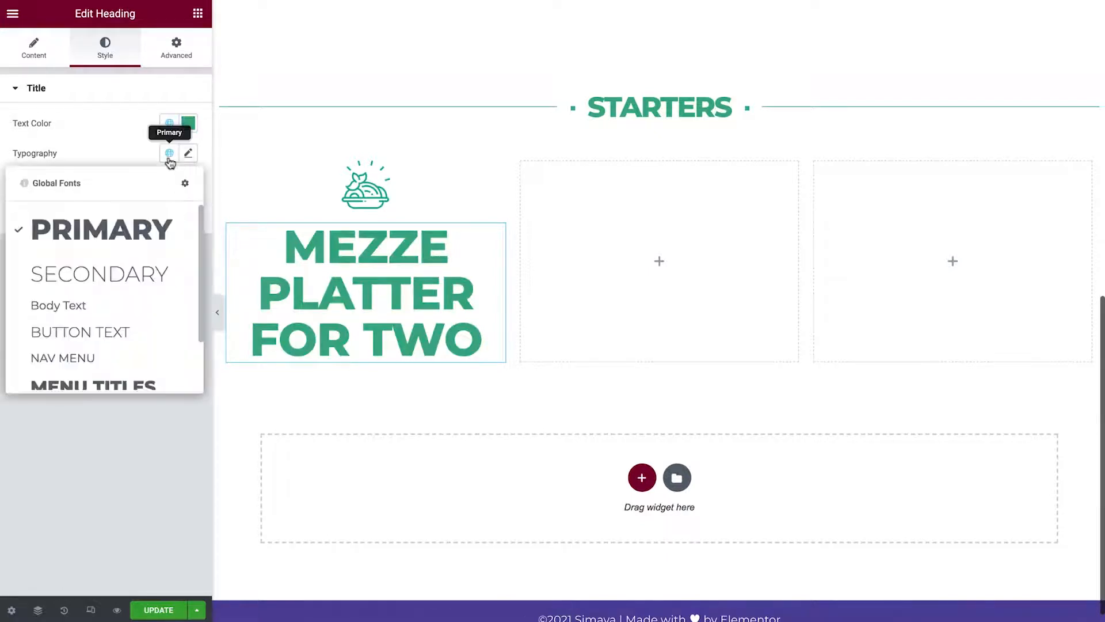
scroll(166, 236, down, 2)
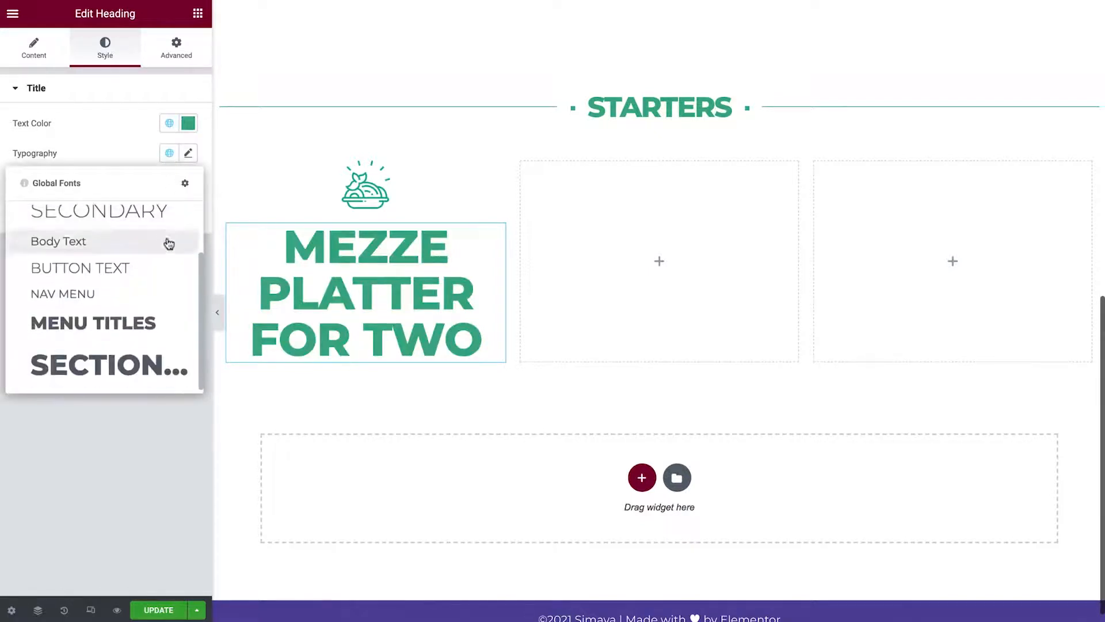
click(167, 325)
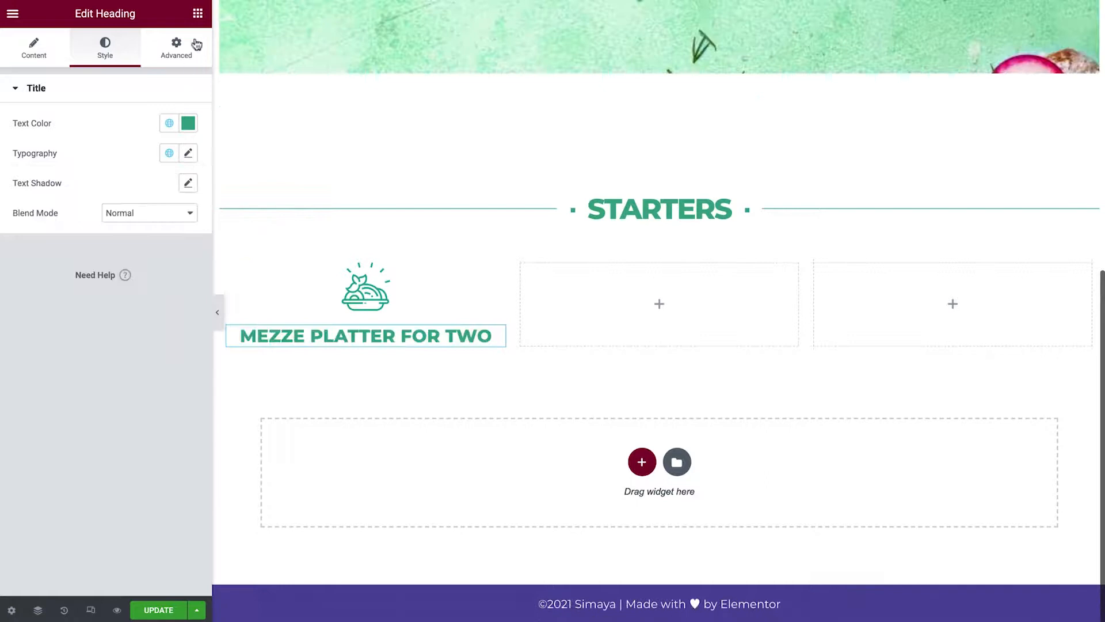
Add a centered Text Editor widget below the heading reading "The perfect starter, complete with hummus, pesto, and olives"
click(199, 17)
drag(173, 212, 301, 340)
key(ctrl+a)
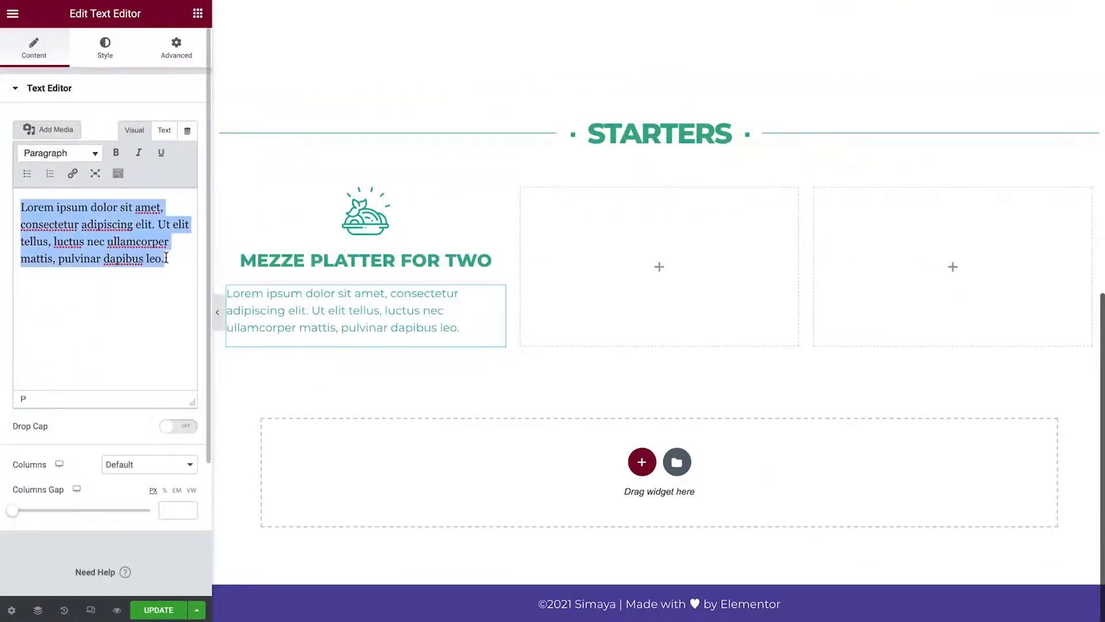
text(The perfect starter, complete with hummus, pesto, and olives)
click(149, 122)
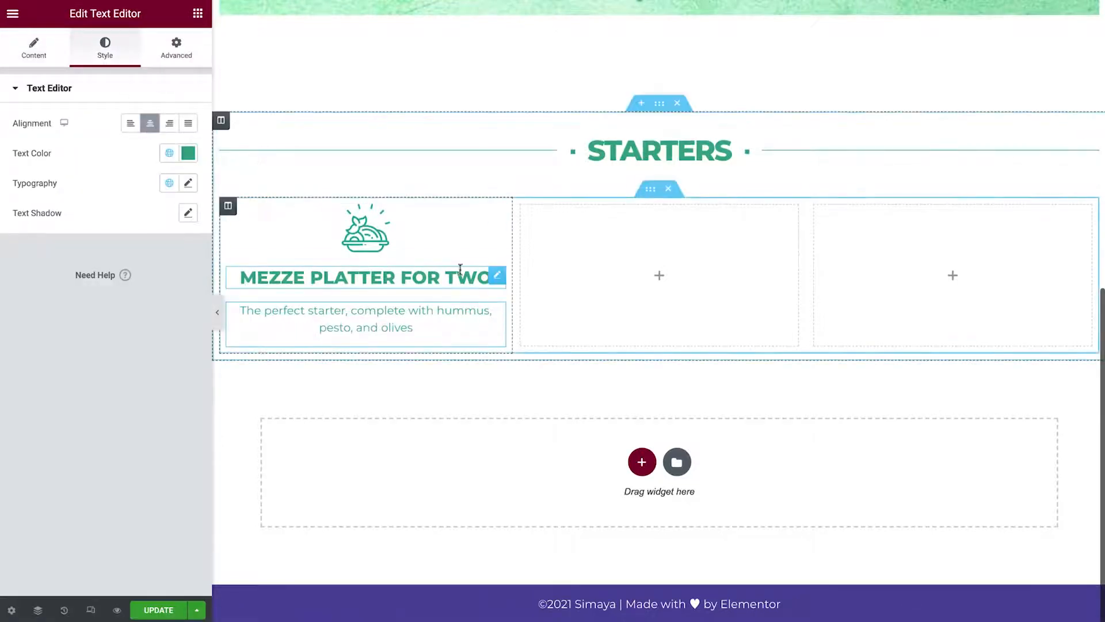
Duplicate the Mezze Platter heading and move the copy below the description text
right_click(498, 277)
click(565, 311)
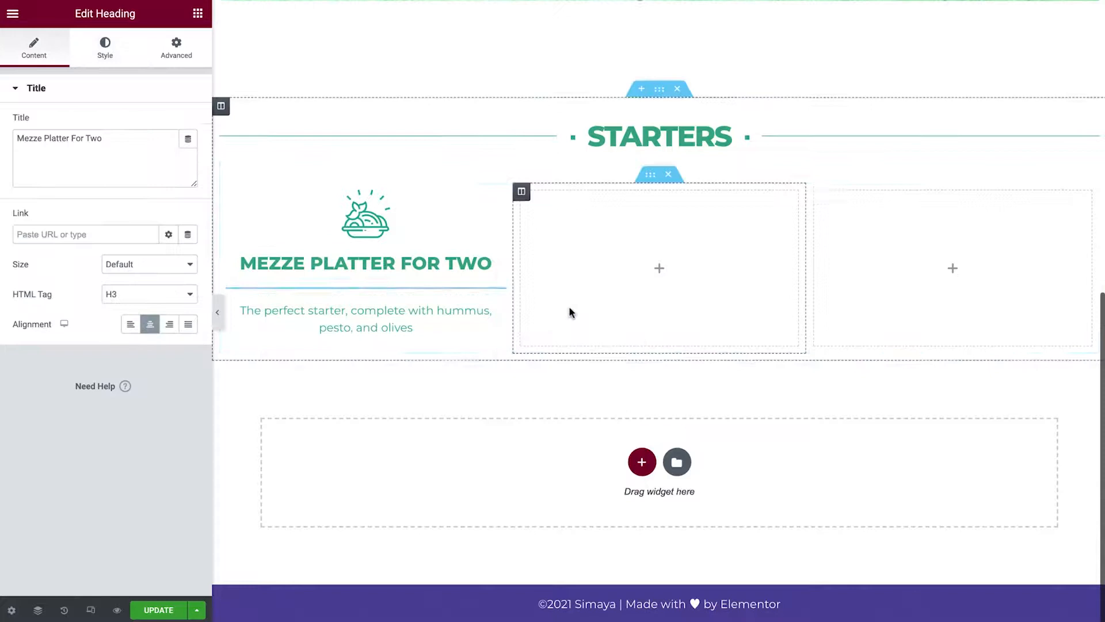
drag(494, 275, 452, 328)
Change the duplicated heading's title to "$15.95" and its HTML tag to H4
click(119, 155)
key(ctrl+a)
key(BackSpace)
text($15.95)
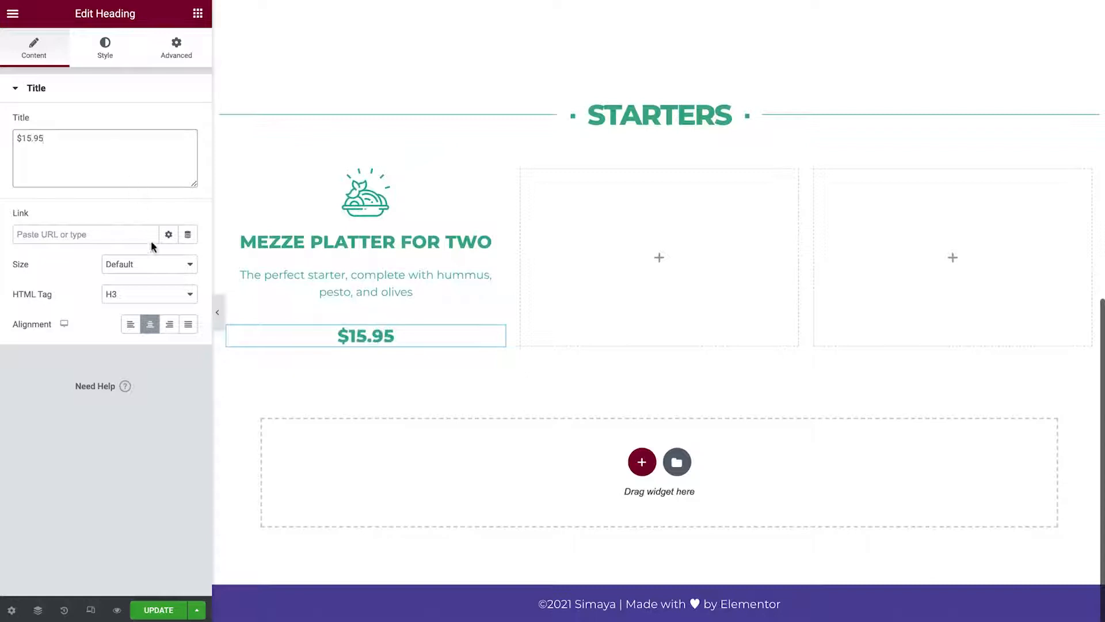
click(159, 298)
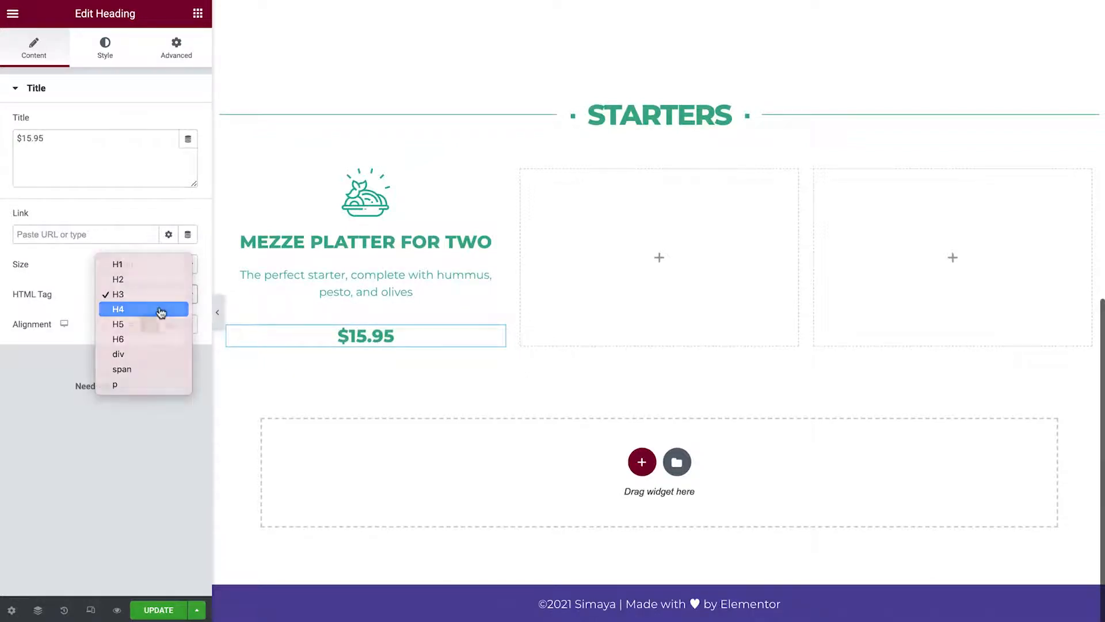
click(161, 311)
Customize the $15.95 heading's typography with size 16 px, weight 600 and the Default transform
click(111, 56)
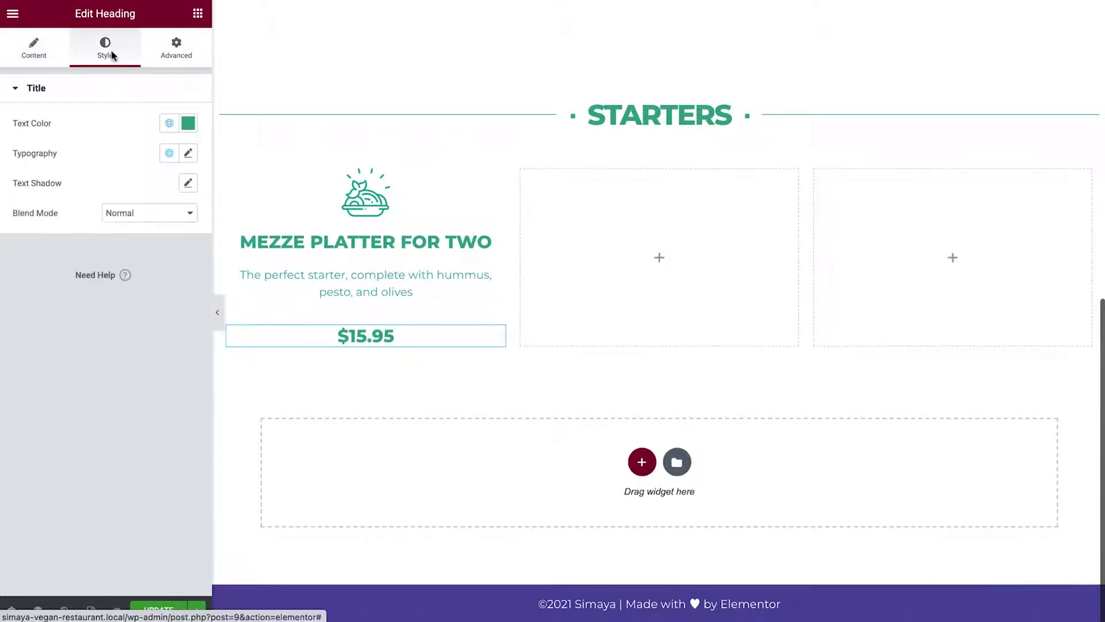
click(170, 152)
scroll(175, 219, down, 2)
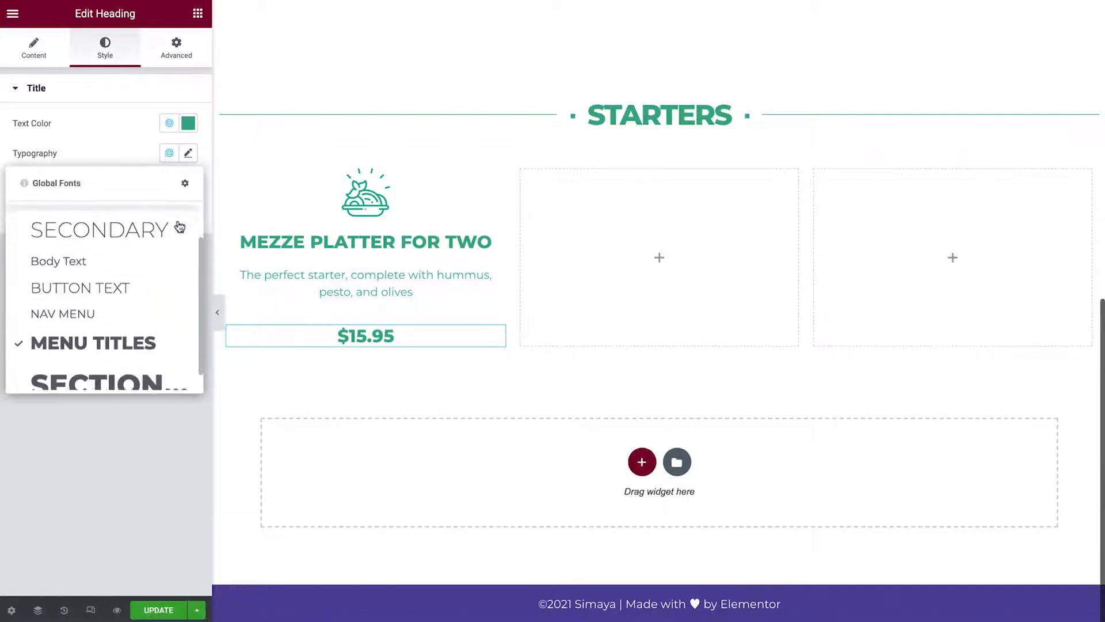
scroll(180, 227, down, 1)
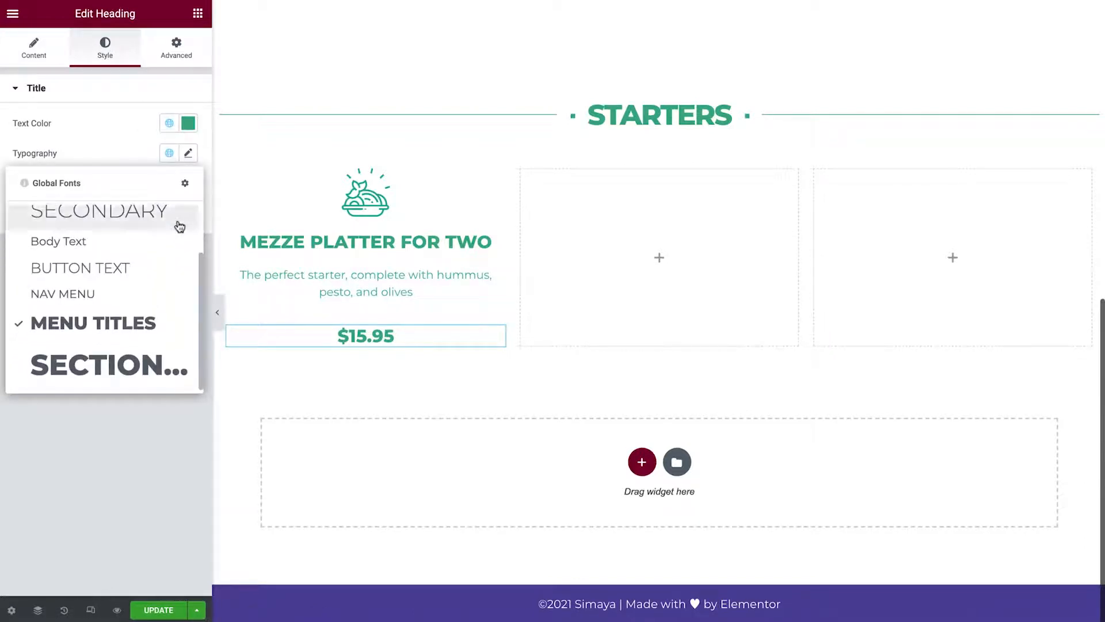
scroll(179, 227, up, 3)
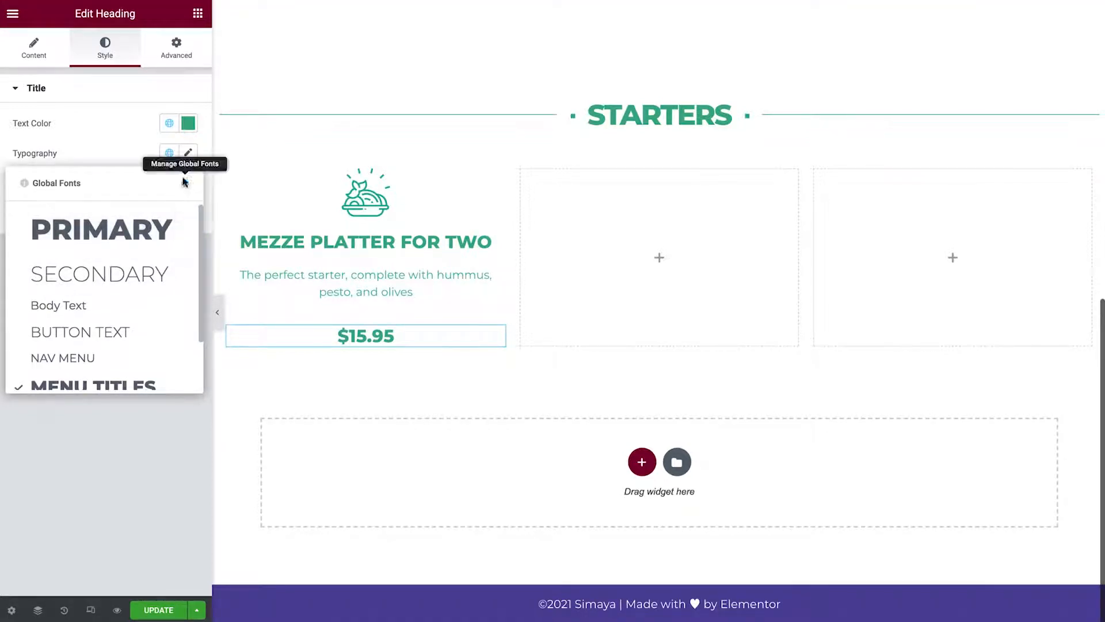
click(187, 158)
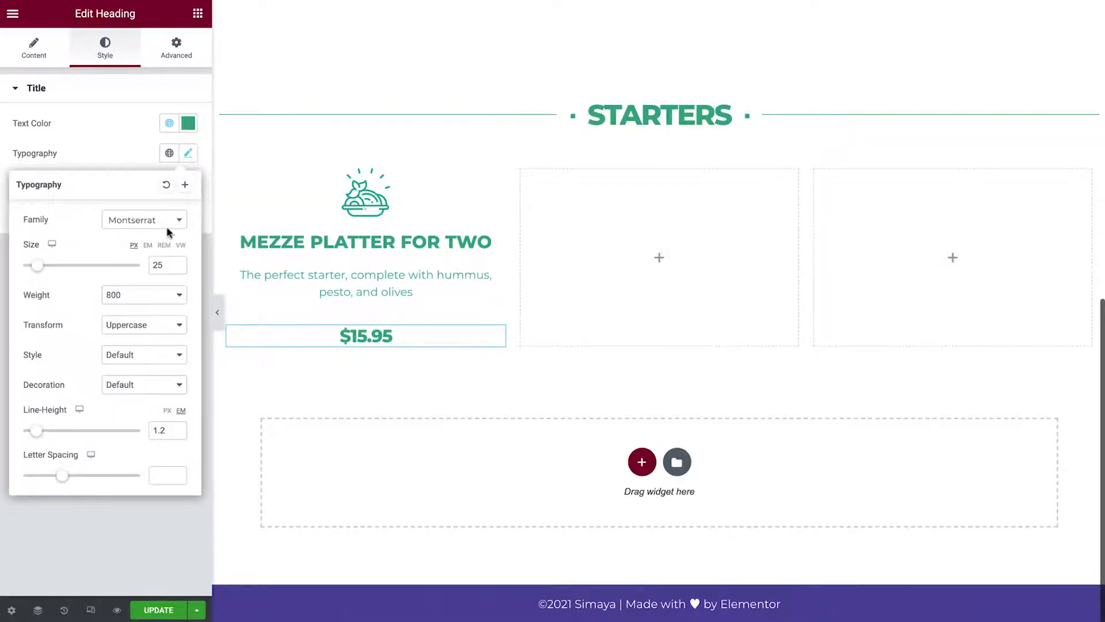
double_click(165, 265)
text(16)
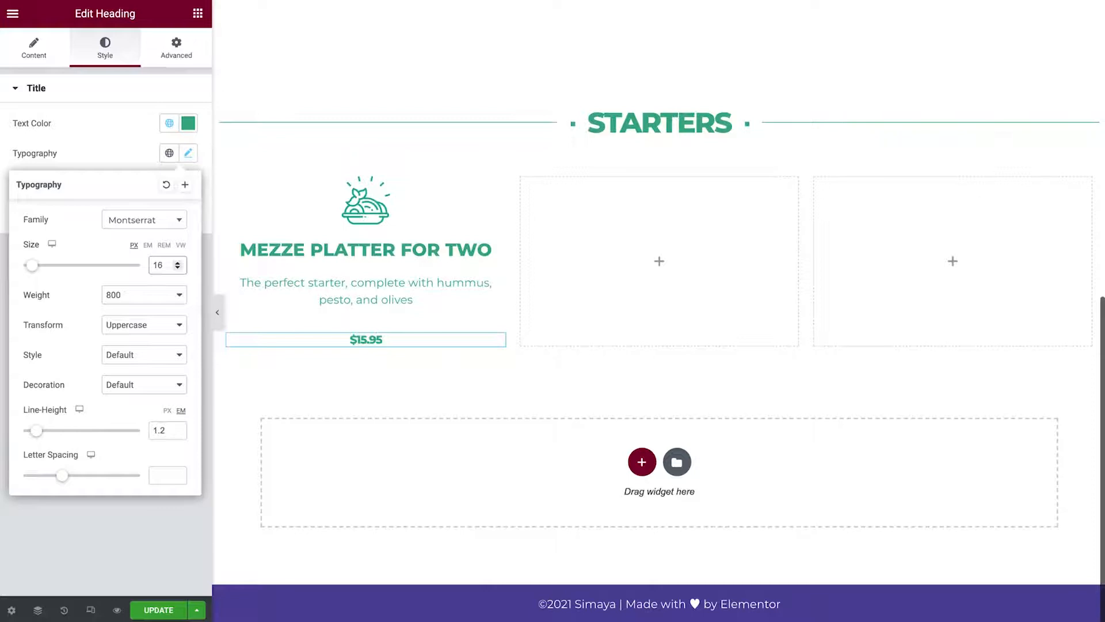
click(171, 295)
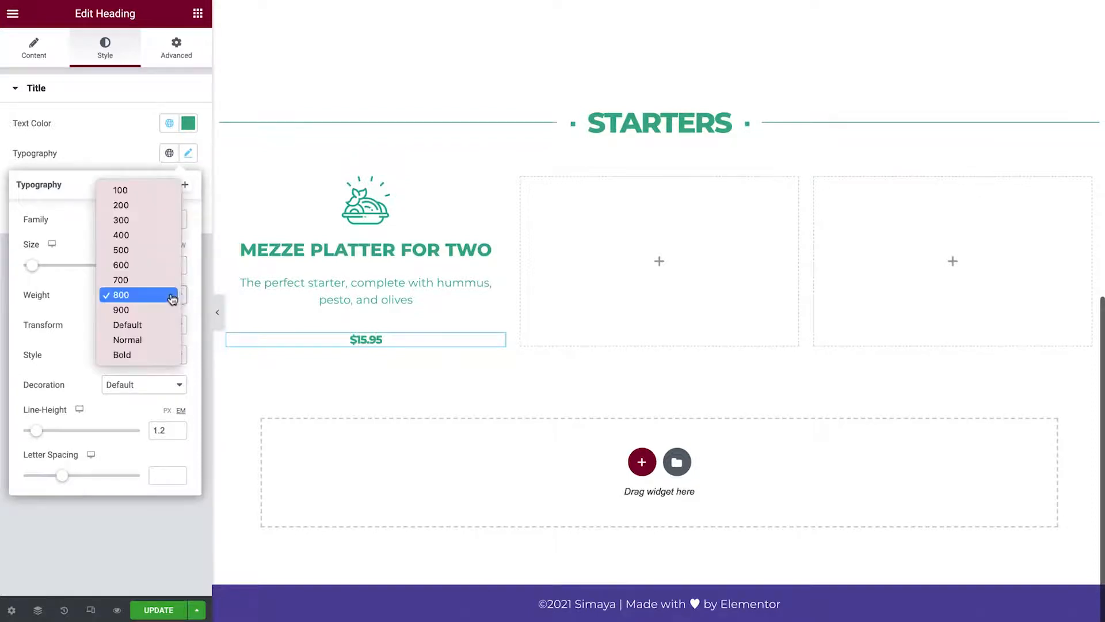
click(171, 266)
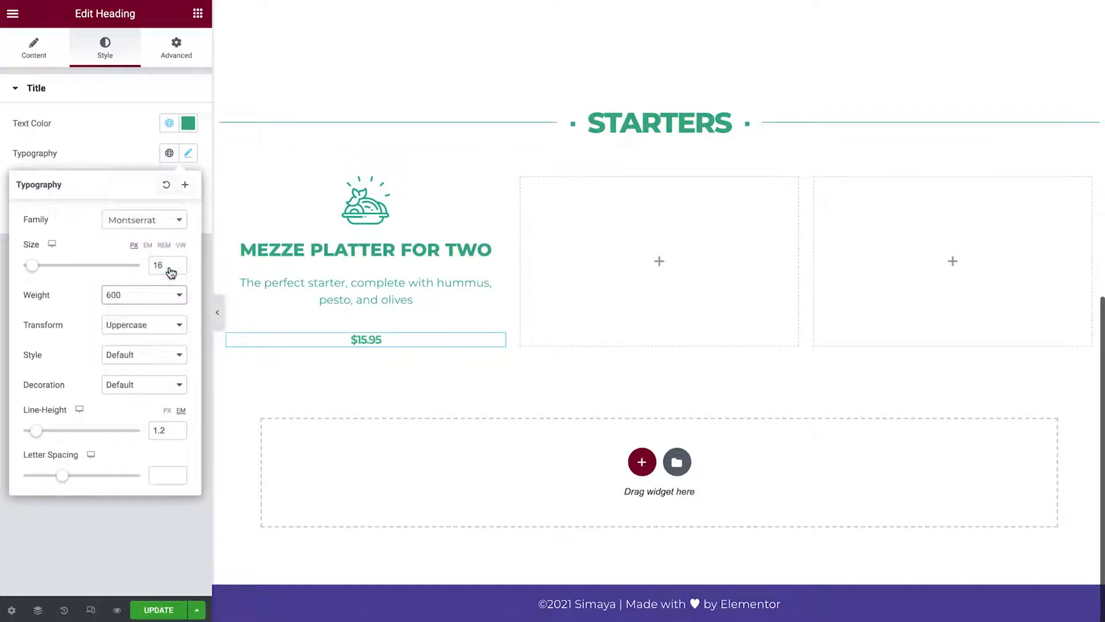
click(175, 324)
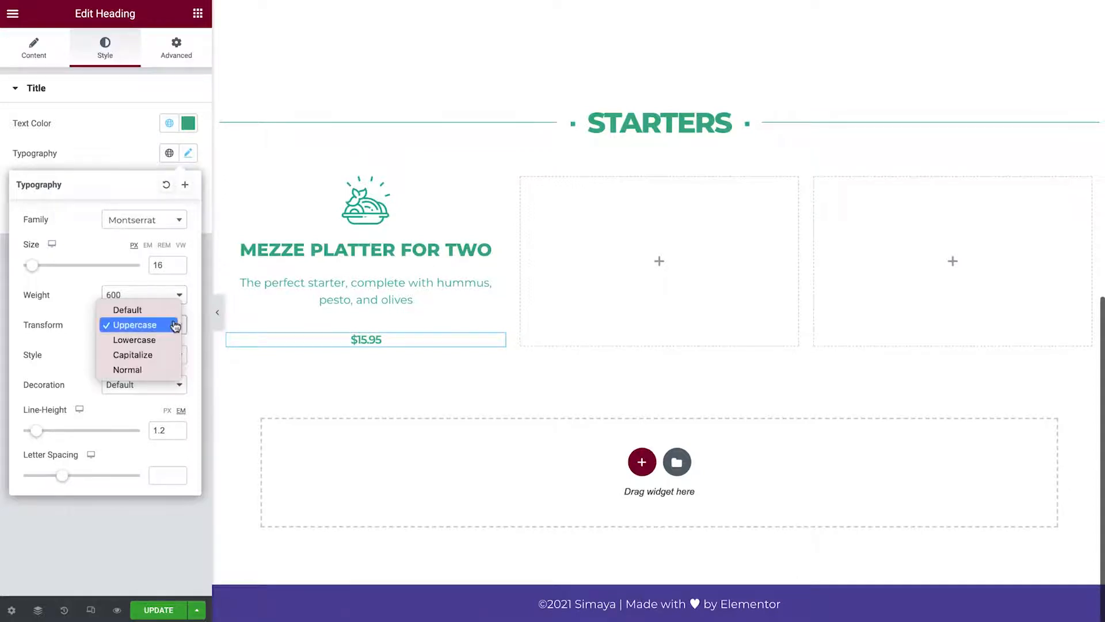
click(171, 311)
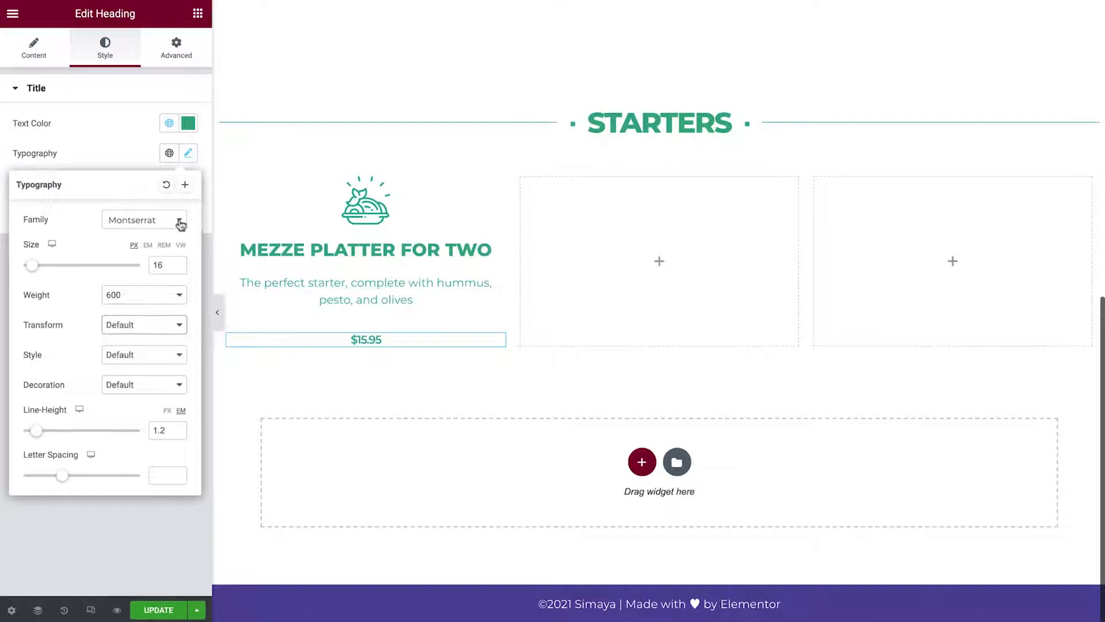
Save the price typography as a global font named Prices and apply it to the $15.95 heading
click(185, 189)
text(Prices)
click(593, 369)
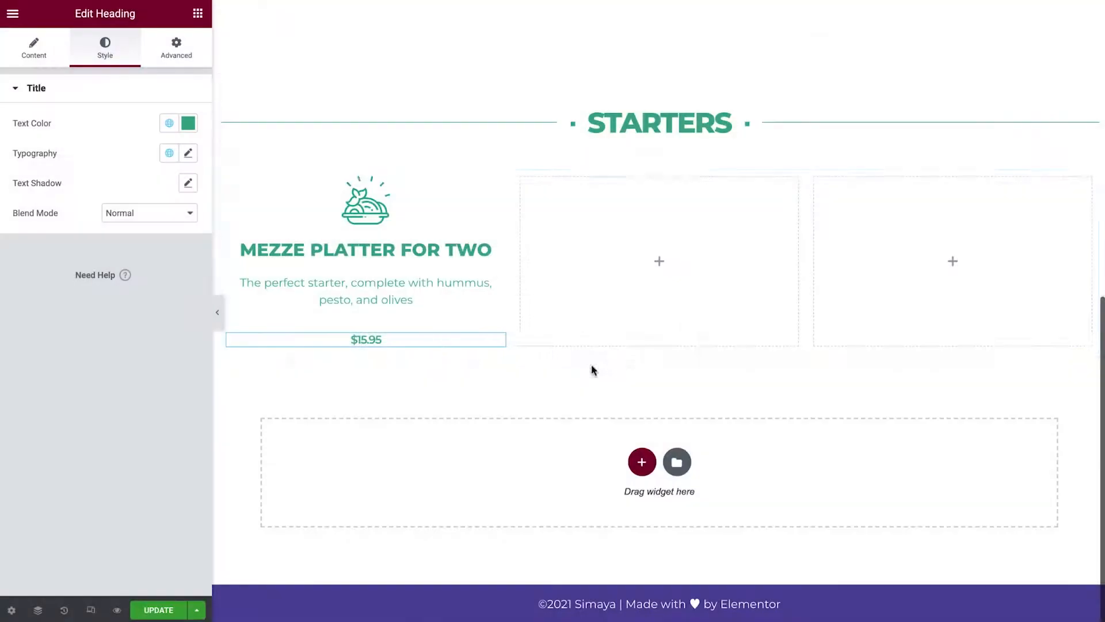
click(169, 152)
scroll(156, 266, down, 2)
scroll(156, 267, down, 2)
click(136, 376)
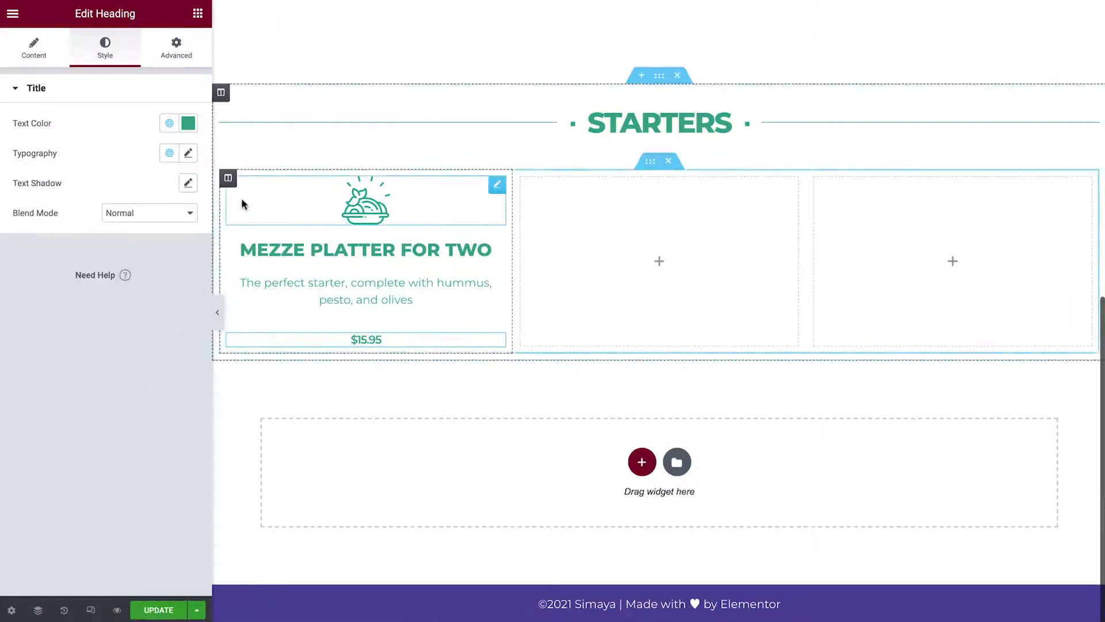
Set the first dish column's padding in percent with unlinked values: top 15, right 15, bottom 5, left 15
click(235, 182)
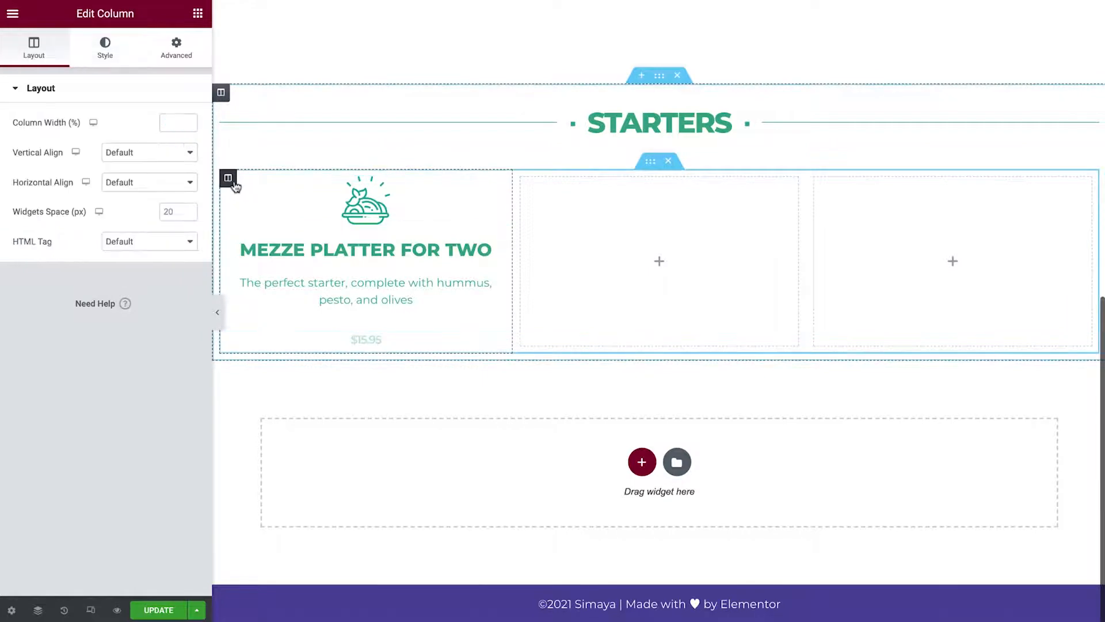
click(191, 60)
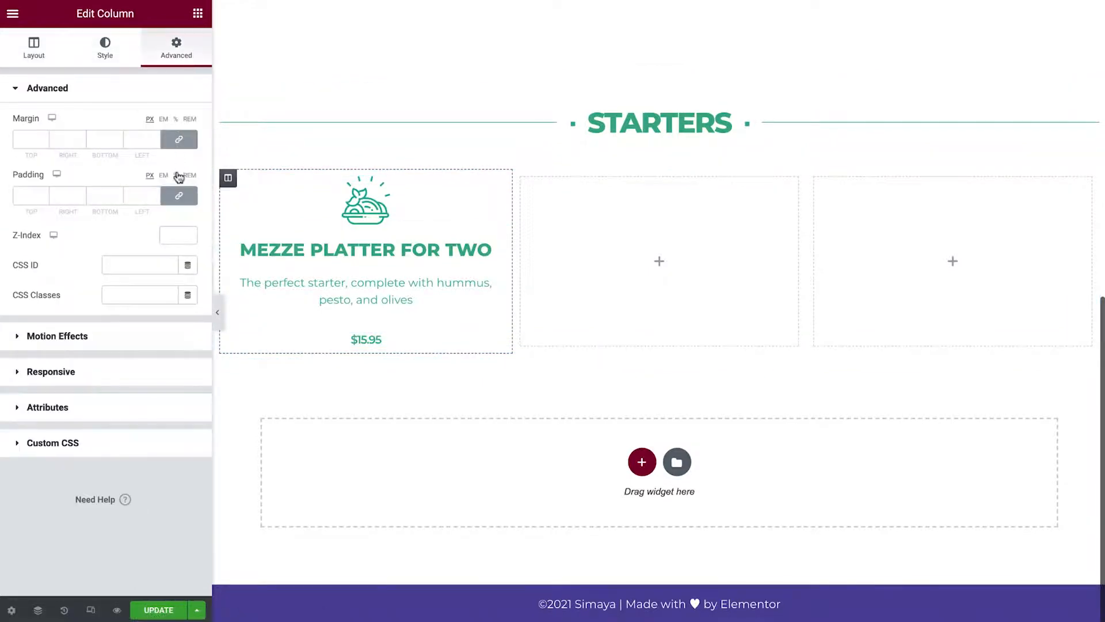
click(179, 196)
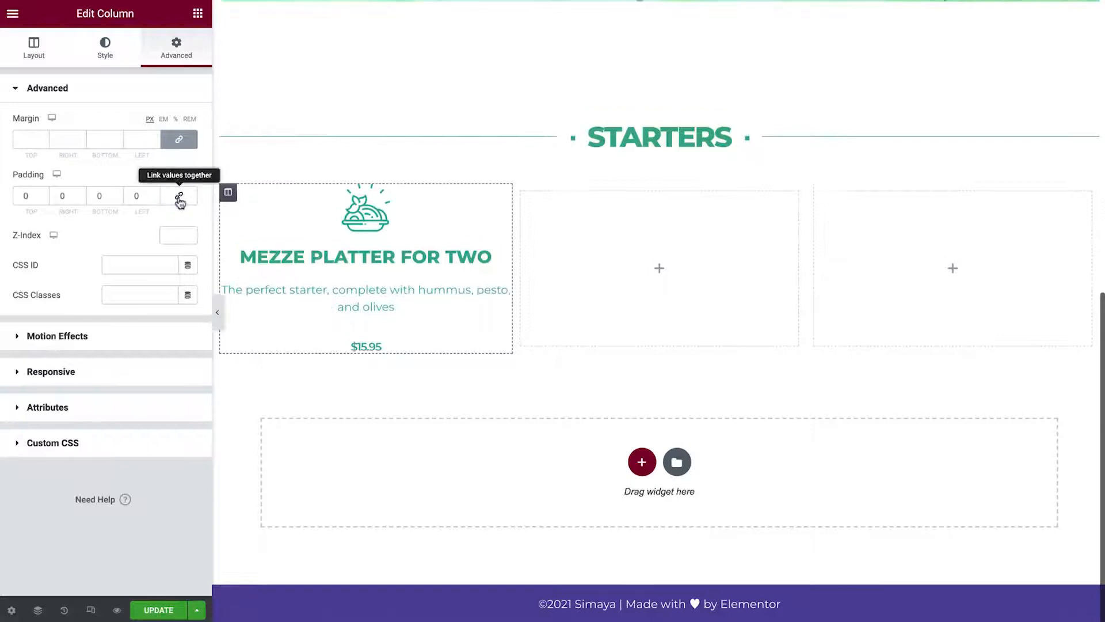
click(36, 197)
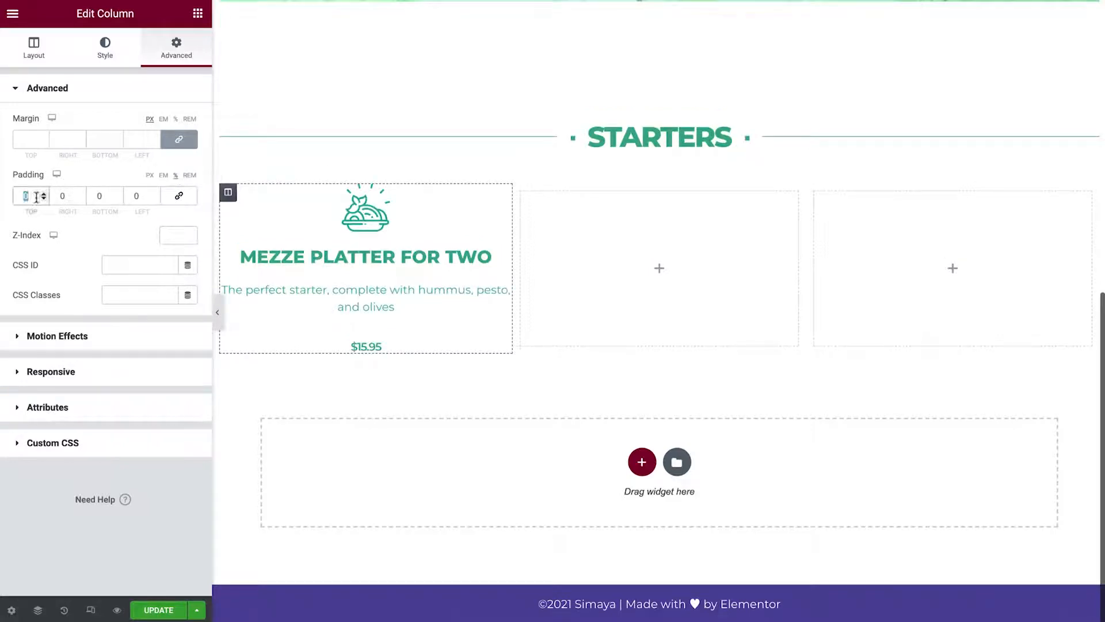
text(15)
key(Tab)
text(15)
key(Tab)
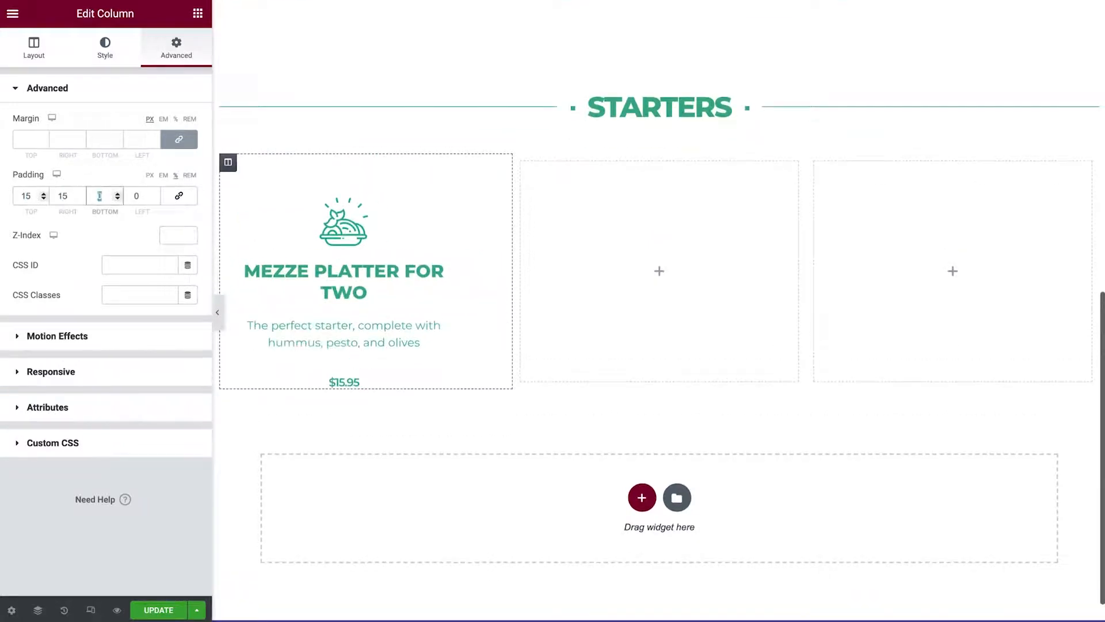
text(5)
key(Tab)
text(15)
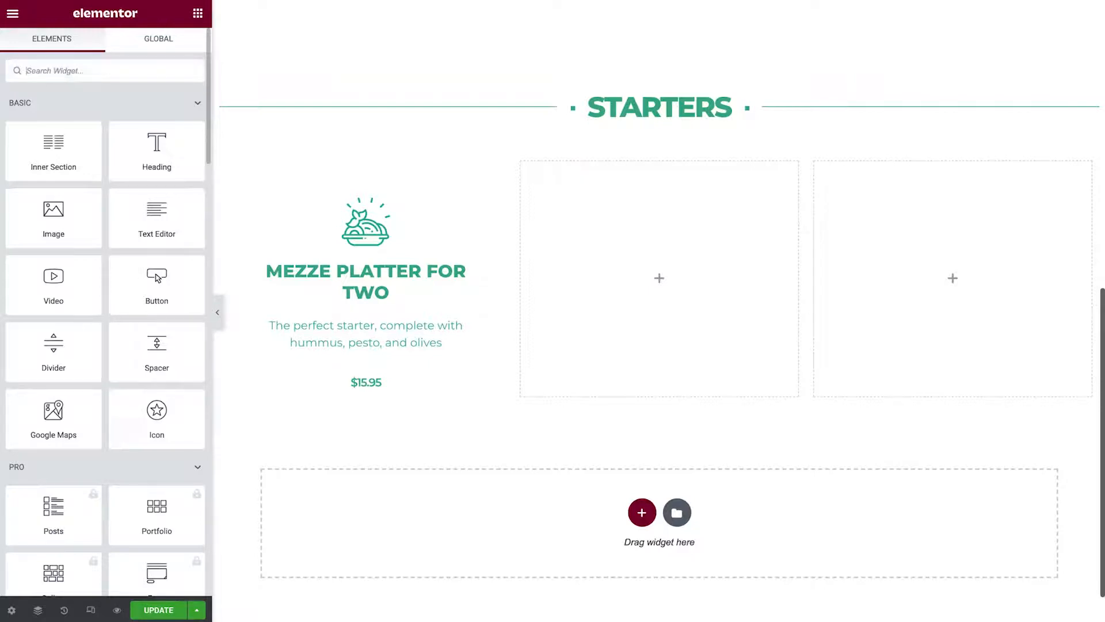
Add an Image Box widget at the top of the first dish column using the icon-salad-green.png image
text(image box)
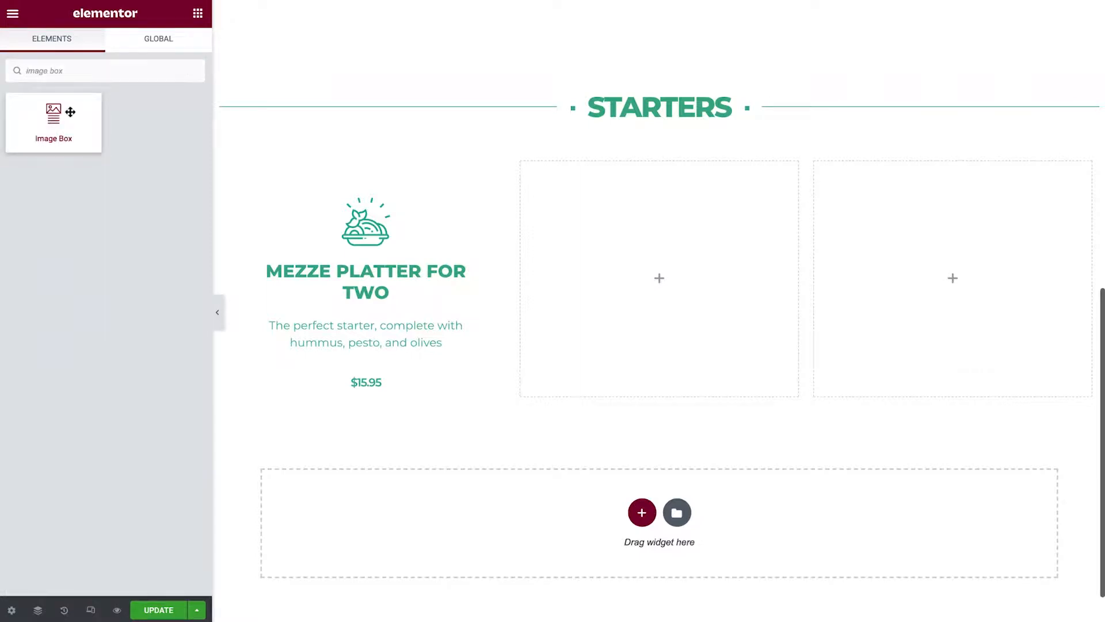
drag(70, 111, 356, 224)
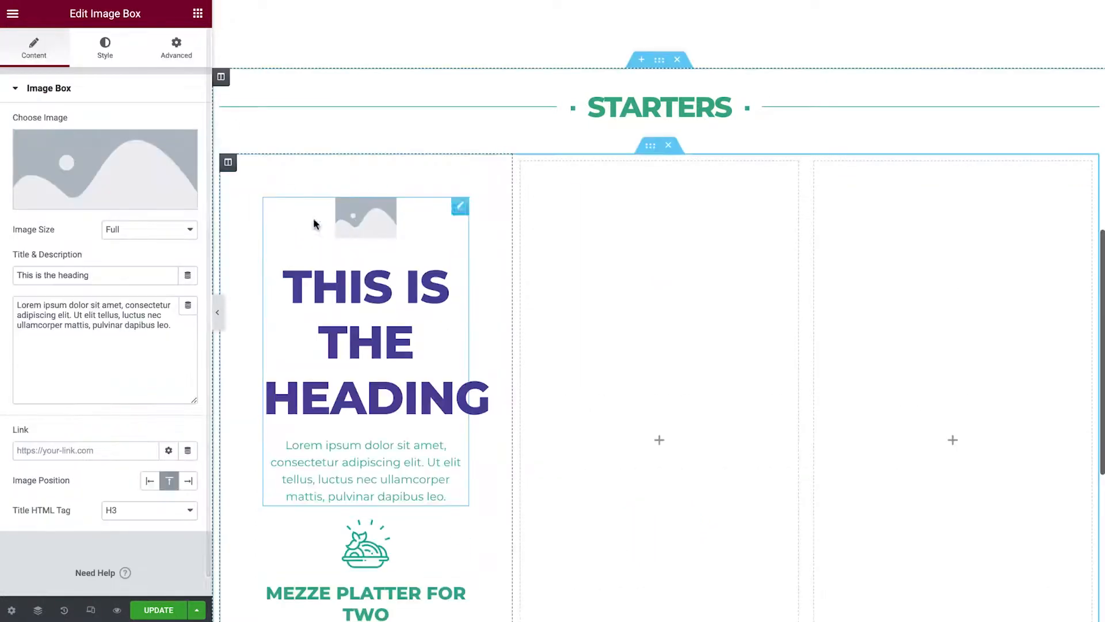
click(162, 189)
click(275, 186)
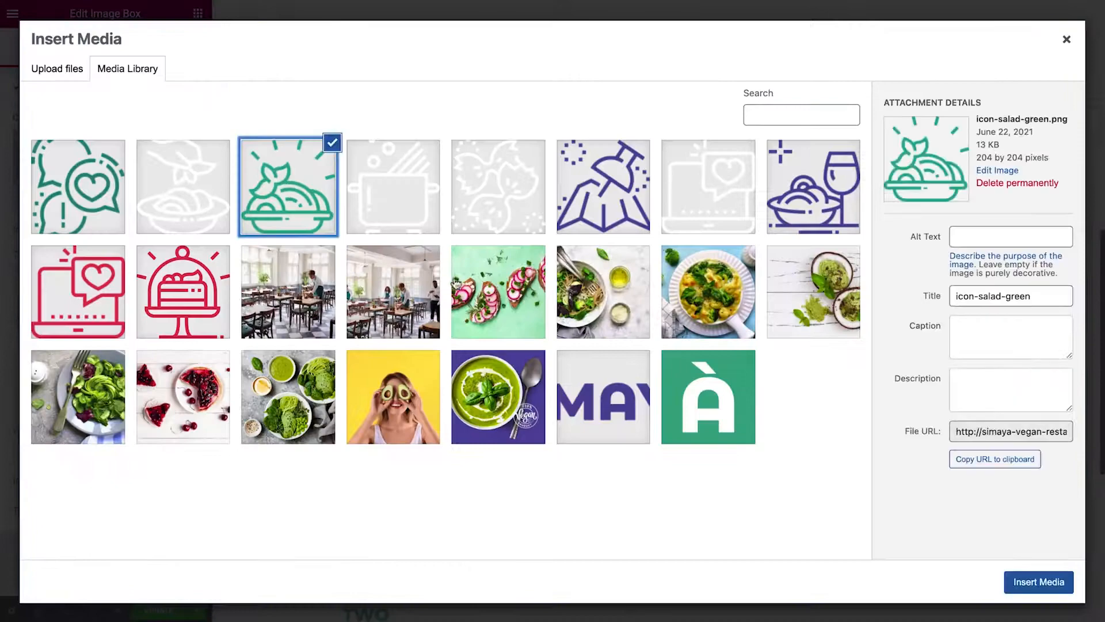
click(1023, 583)
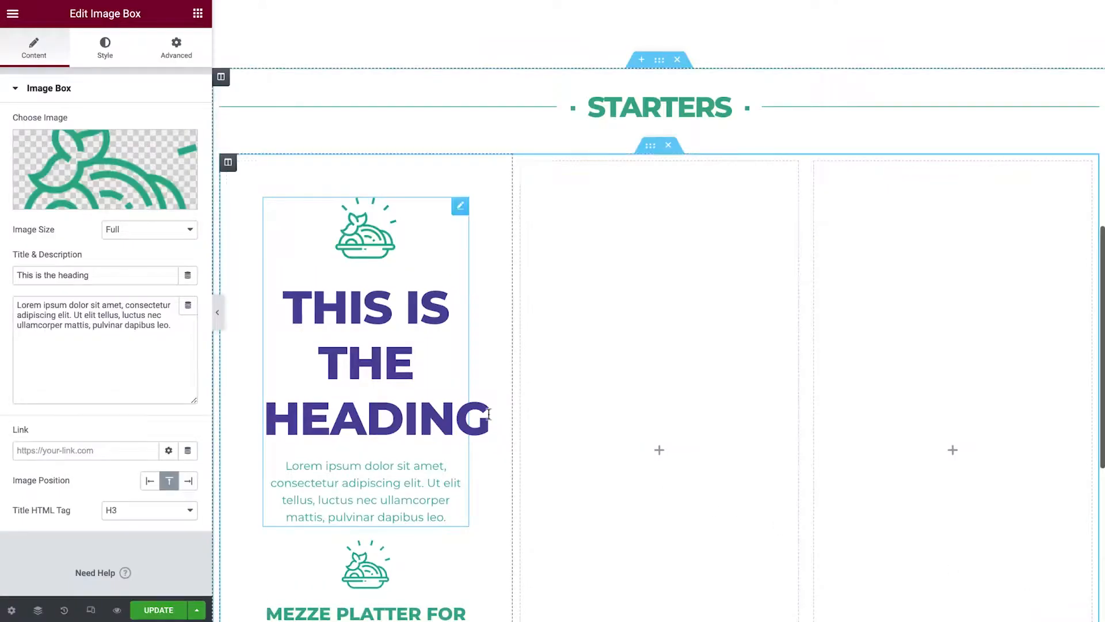
Title the image box "Mezze Platter For Two" with the description "The perfect starter, complete with hummus, pesto, and olives"
triple_click(161, 275)
text(Mezze Platter For Two)
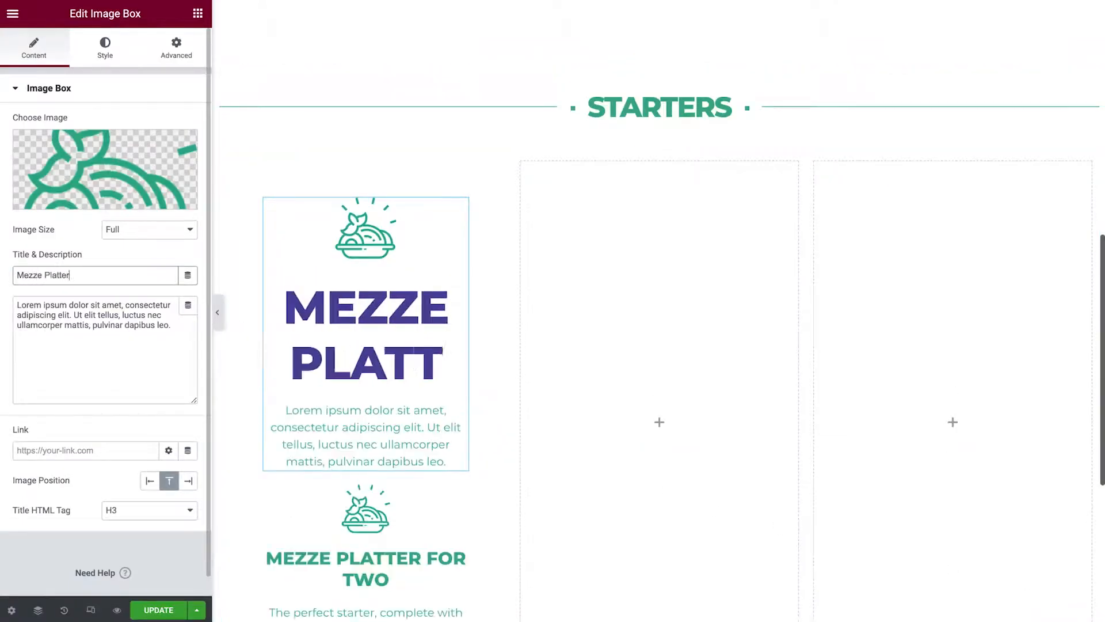
triple_click(170, 326)
text(The perfect starter, complete with hummus, pesto, and olives)
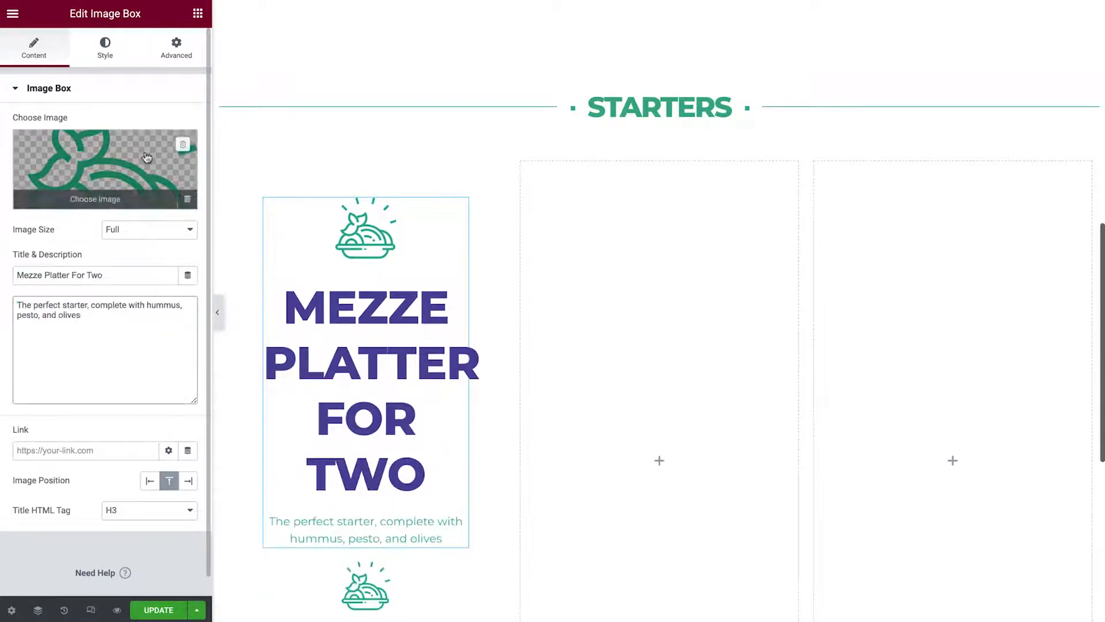
Set the image box's image width to 20% and style its title with the global color Basil and font Menu Titles
click(116, 60)
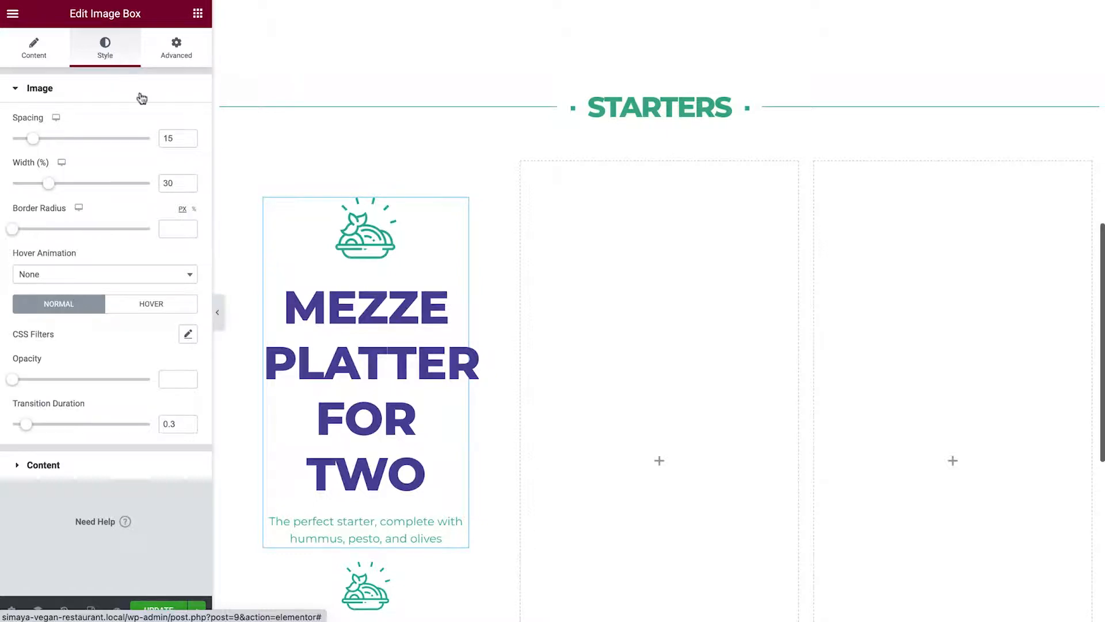
text(20)
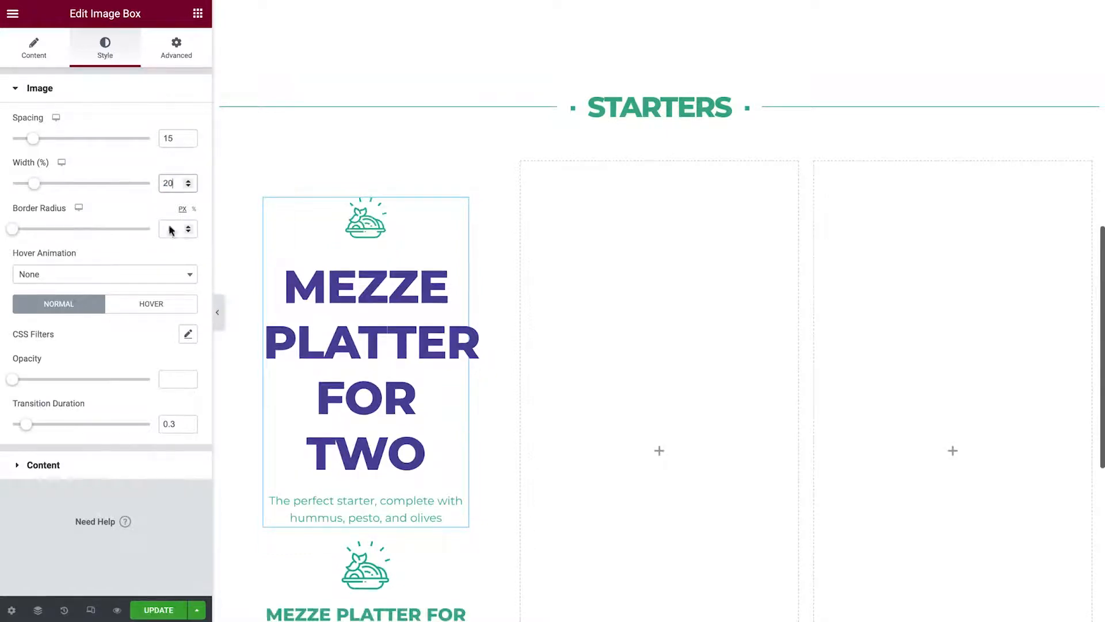
click(114, 464)
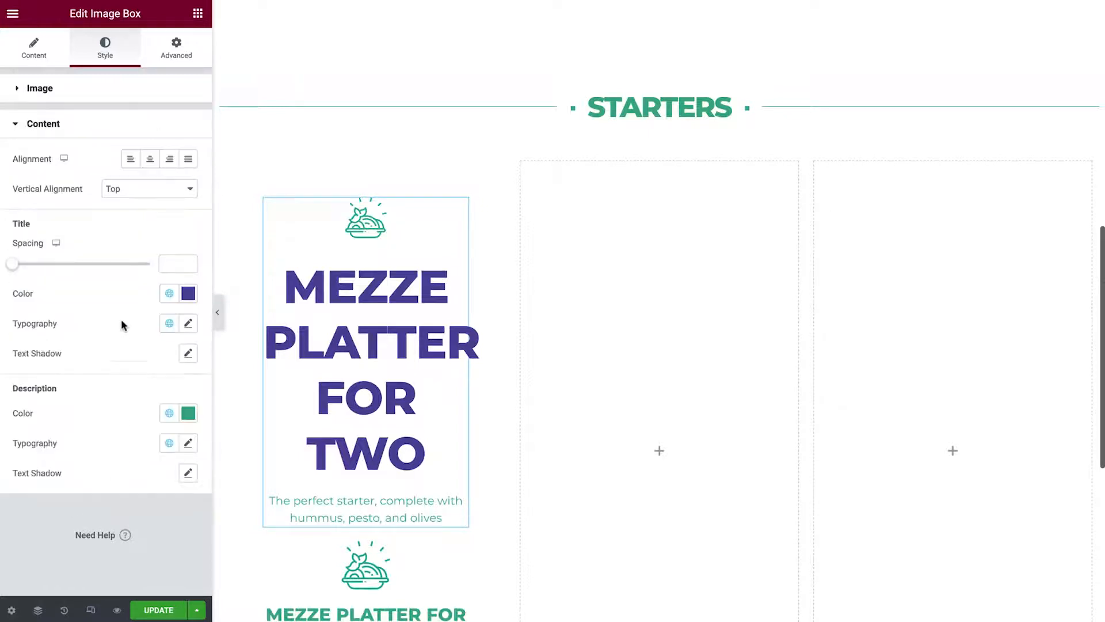
click(166, 294)
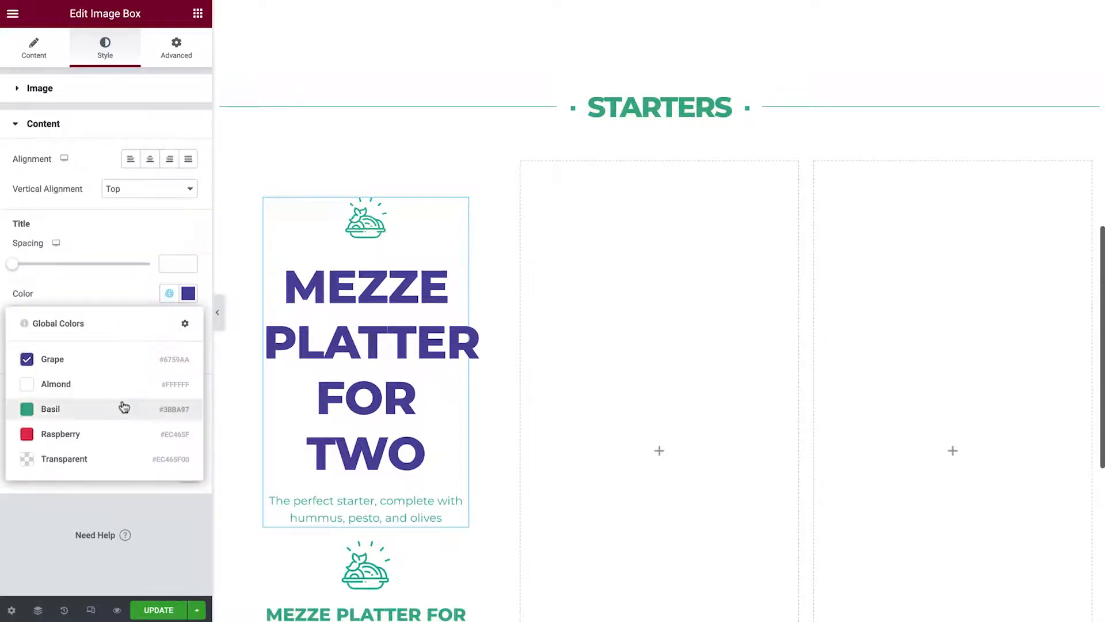
click(124, 407)
click(169, 323)
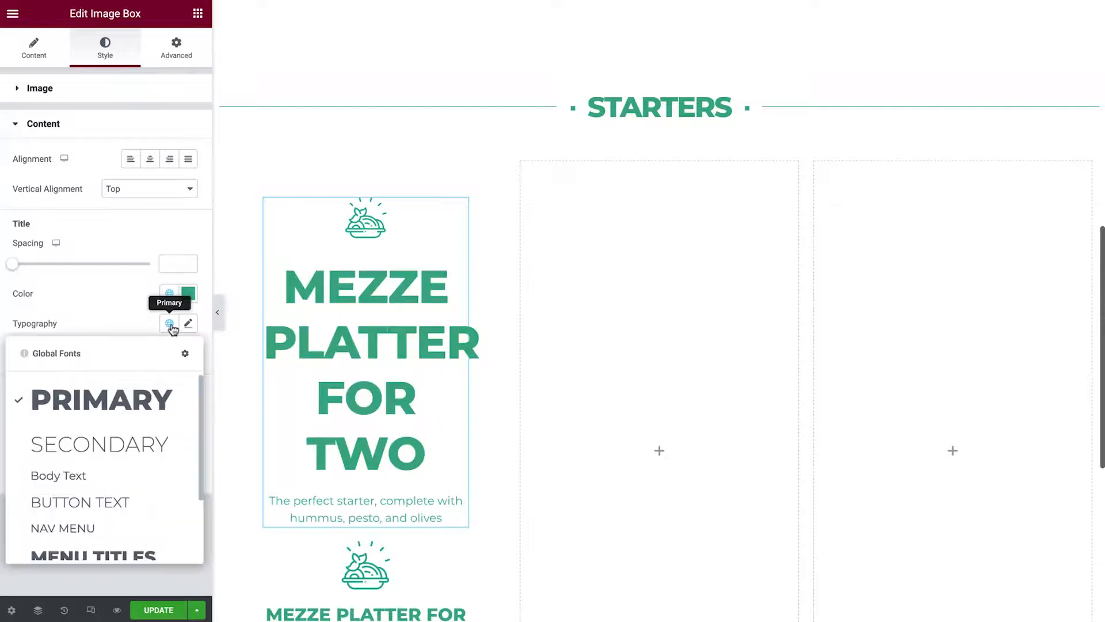
scroll(153, 459, down, 3)
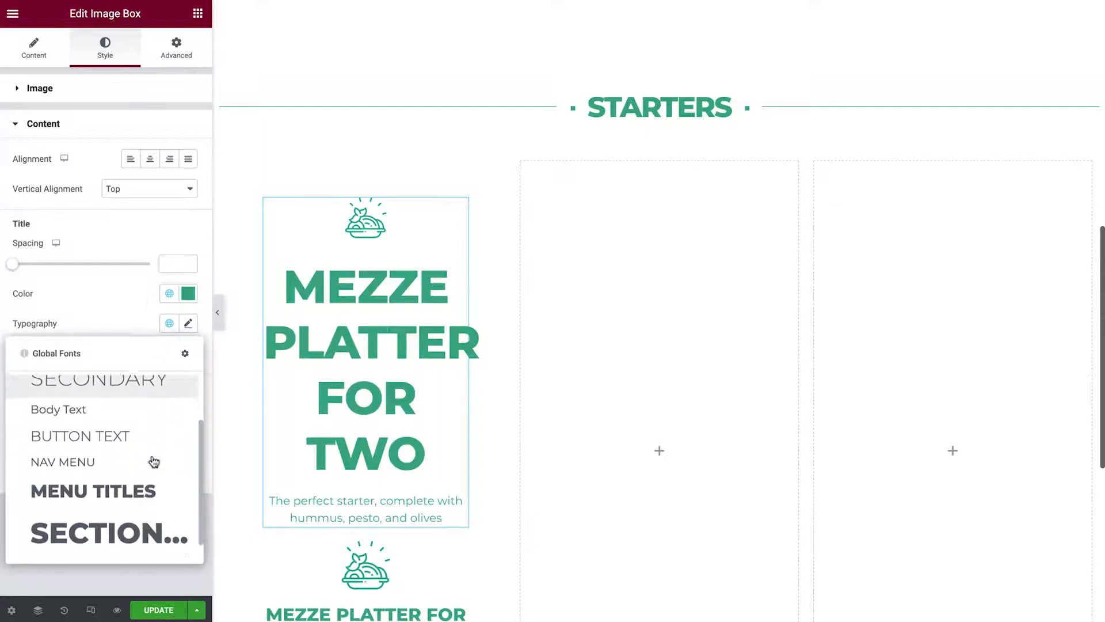
click(153, 460)
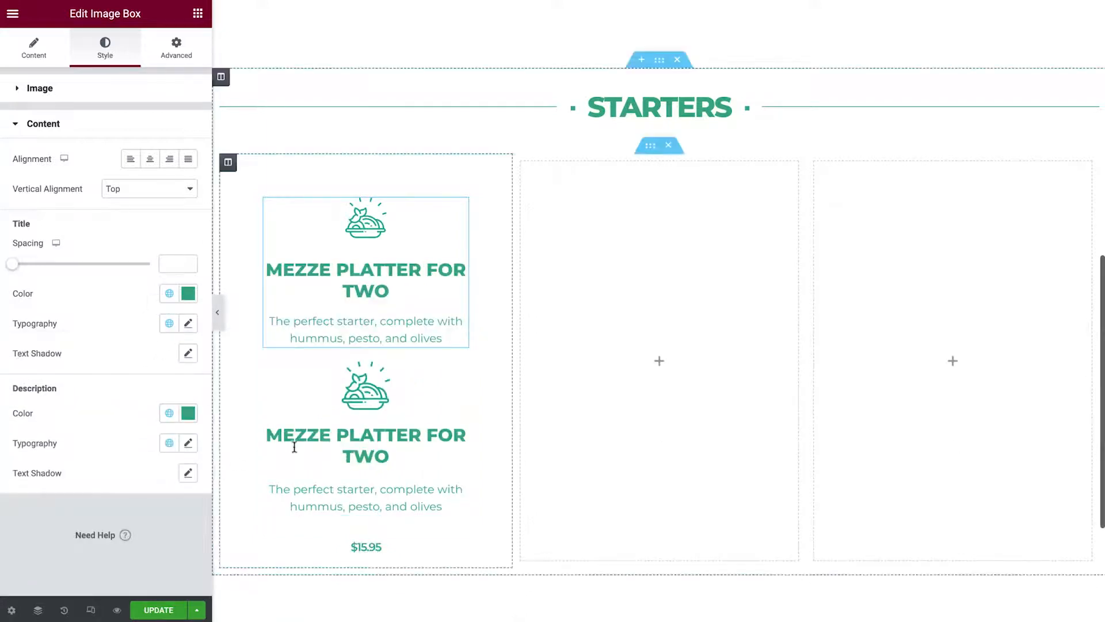
Delete the separate image, Mezze Platter heading and description text widgets below the image box, keeping the price
right_click(456, 384)
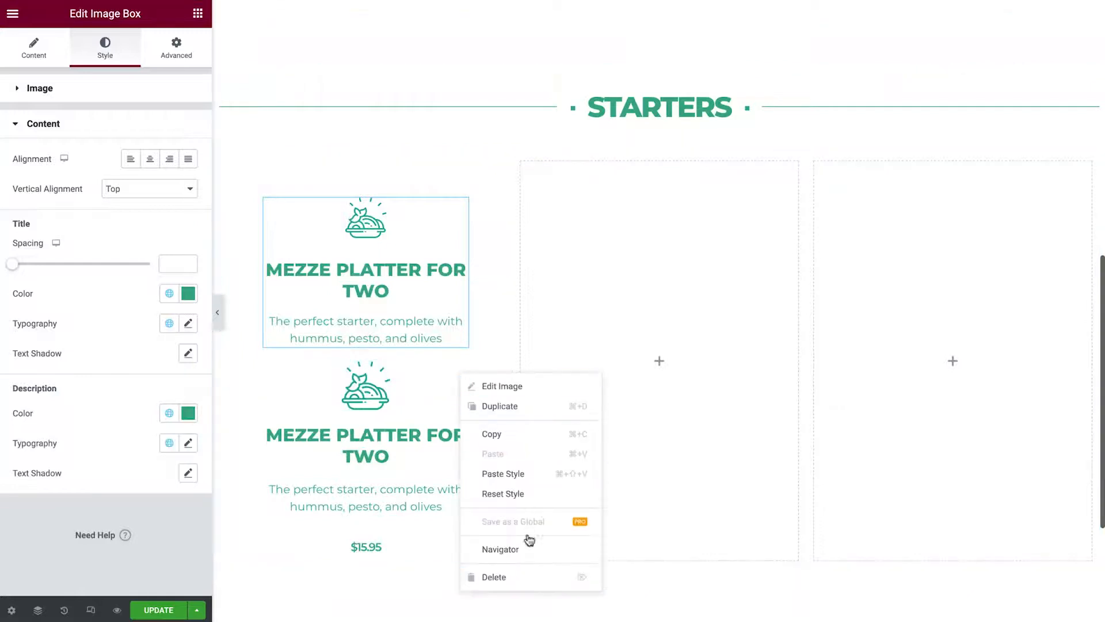
click(528, 575)
right_click(462, 373)
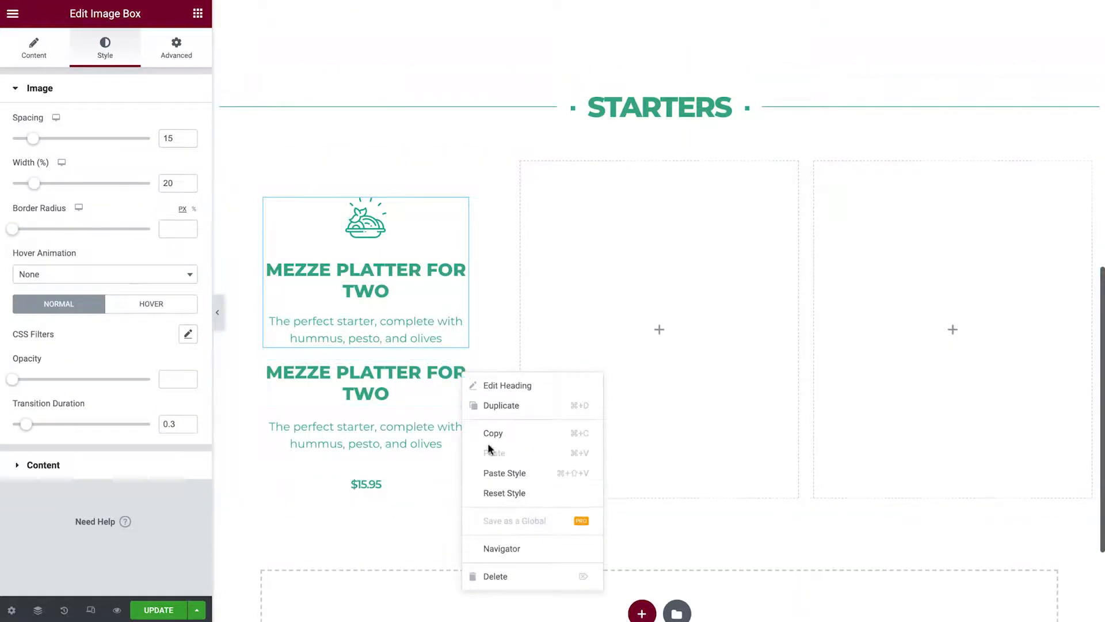
click(526, 575)
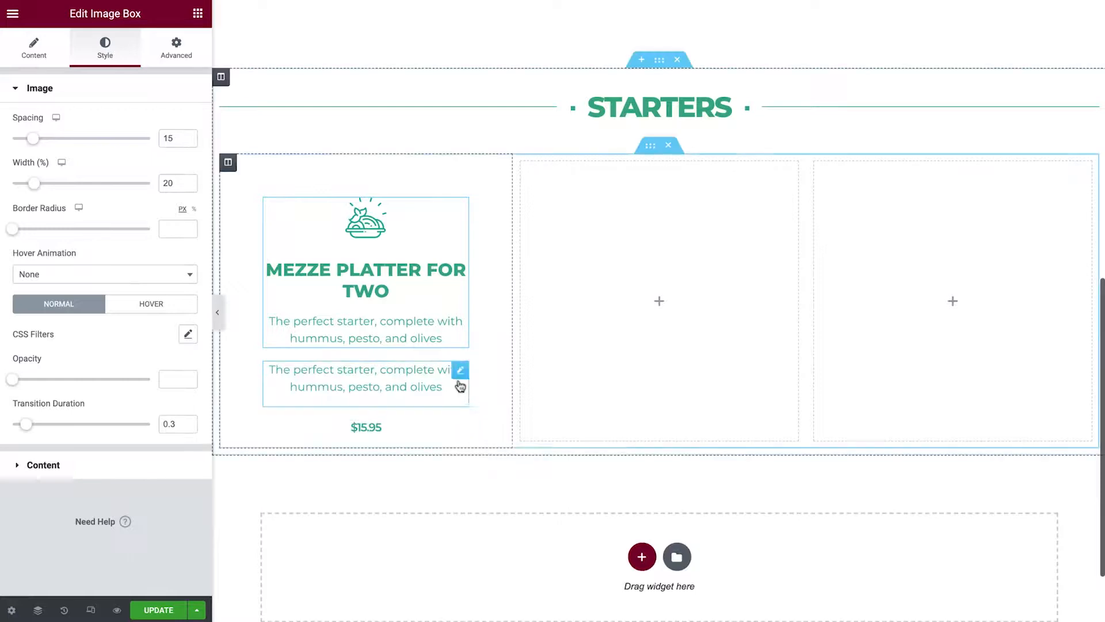
right_click(460, 376)
click(531, 577)
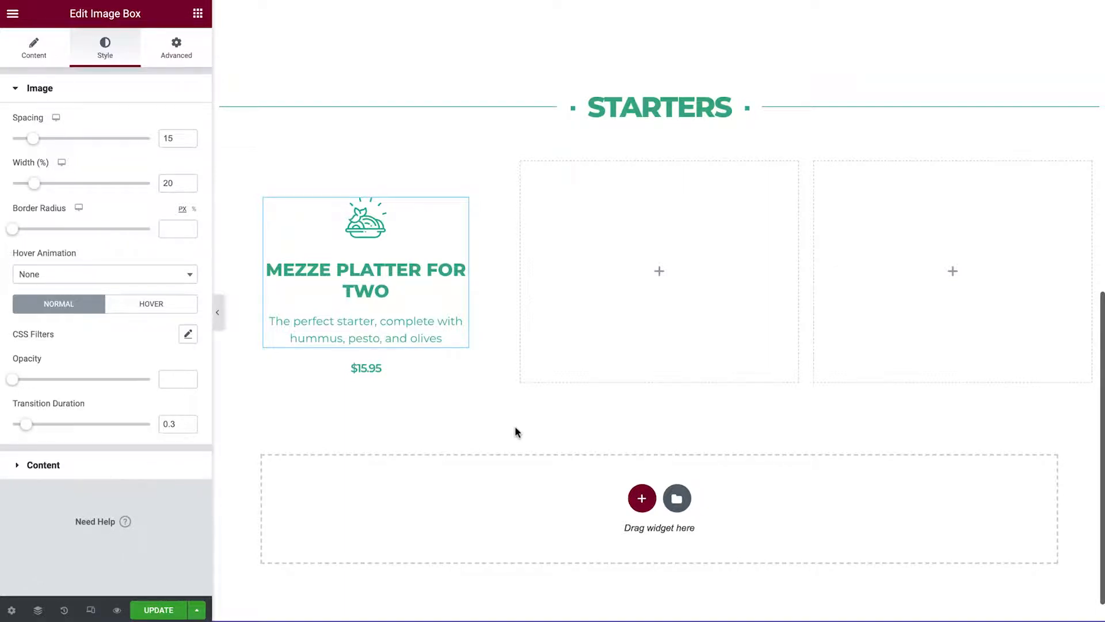
Duplicate the Mezze Platter dish column twice within the Starters inner section
right_click(232, 167)
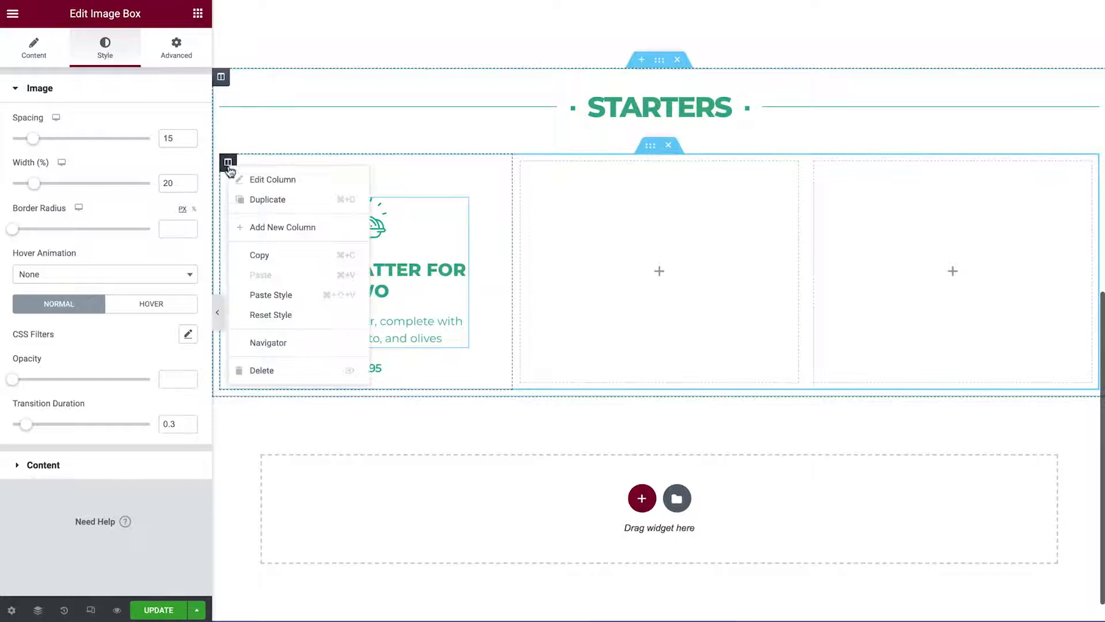
click(318, 201)
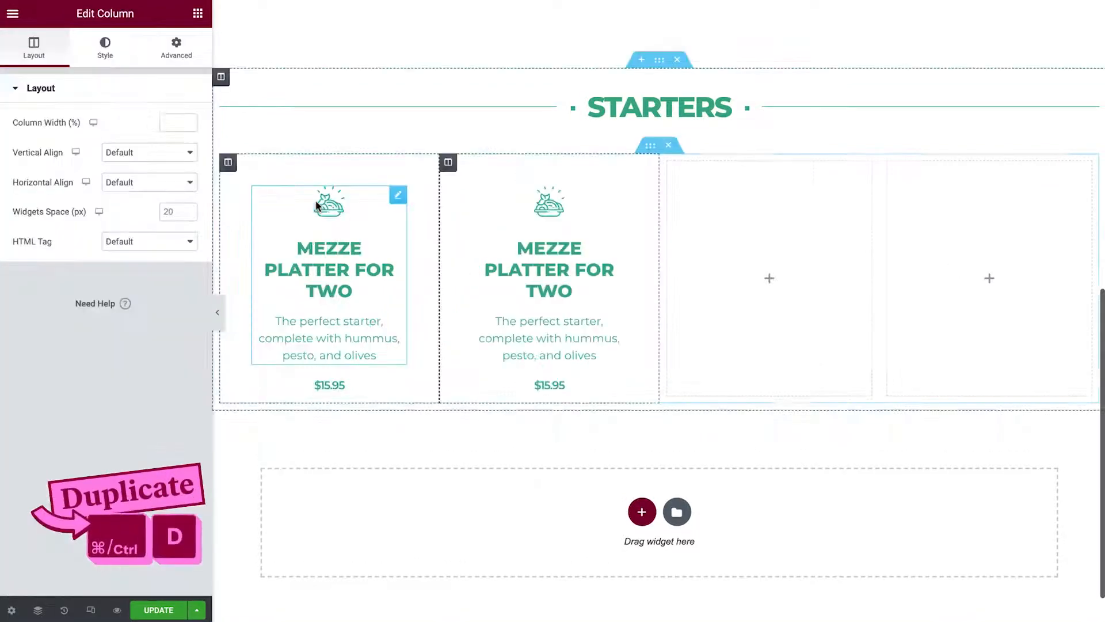
right_click(449, 163)
click(518, 201)
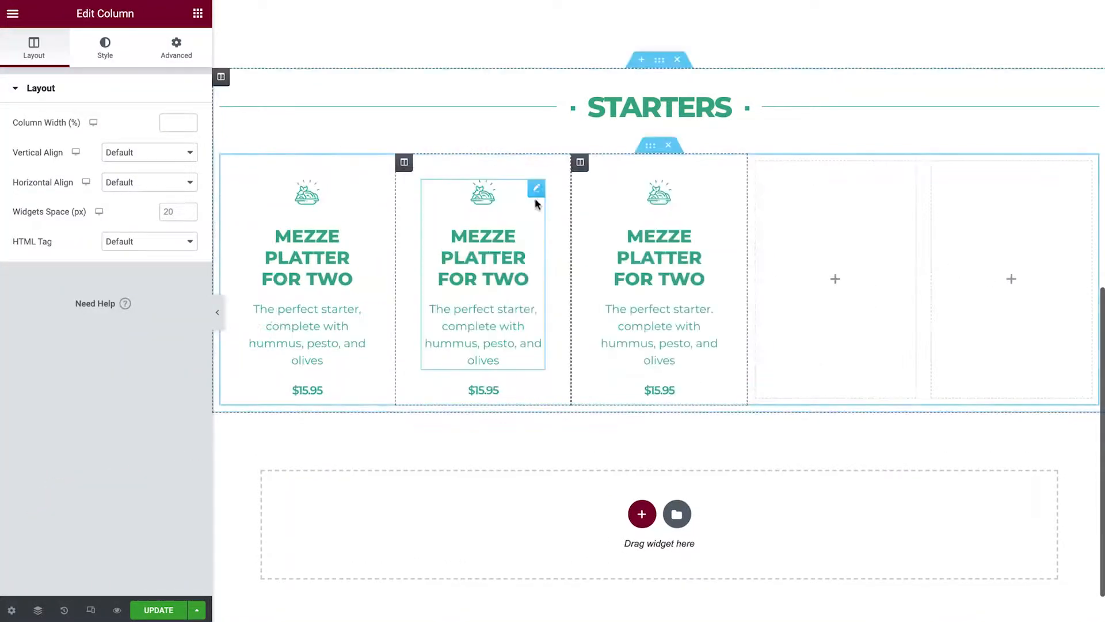
Delete the two empty columns beside the duplicated dish columns
right_click(741, 161)
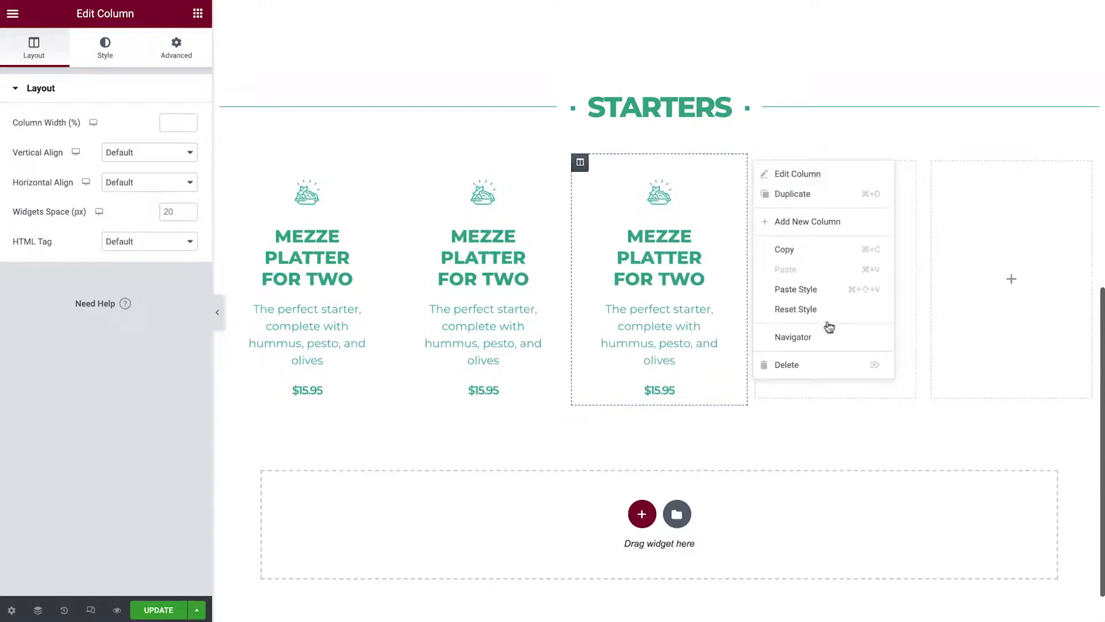
click(829, 364)
right_click(886, 169)
click(953, 369)
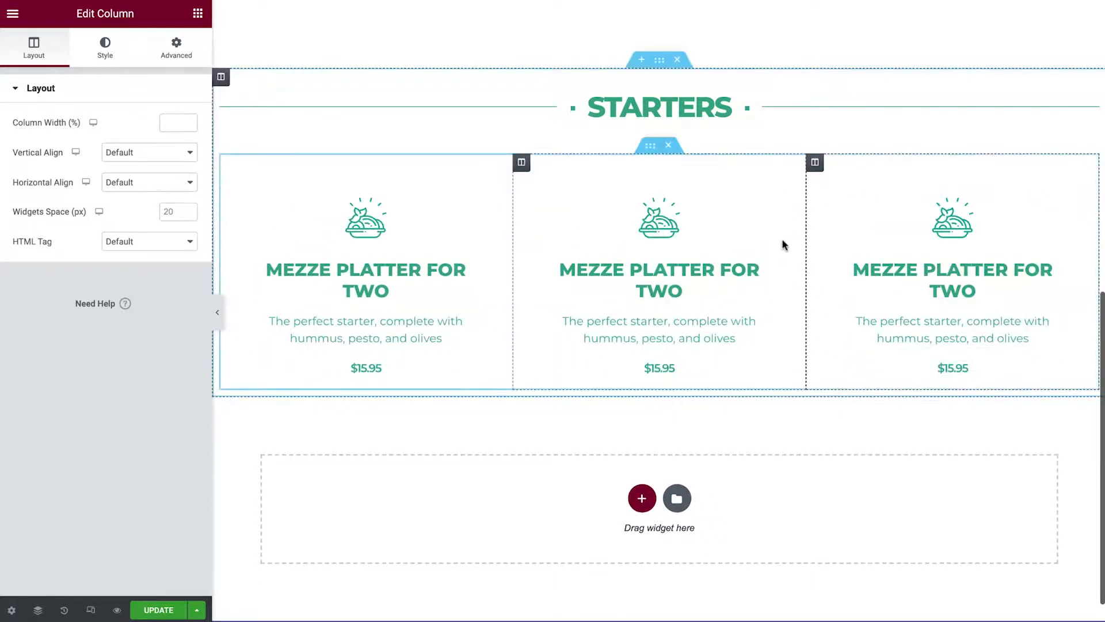
Retitle the middle column's image box "Spring Crunch Salad" with the description "Seasonal greens and fruit, topped with crunchy coconut"
click(756, 224)
triple_click(119, 277)
text(Spr)
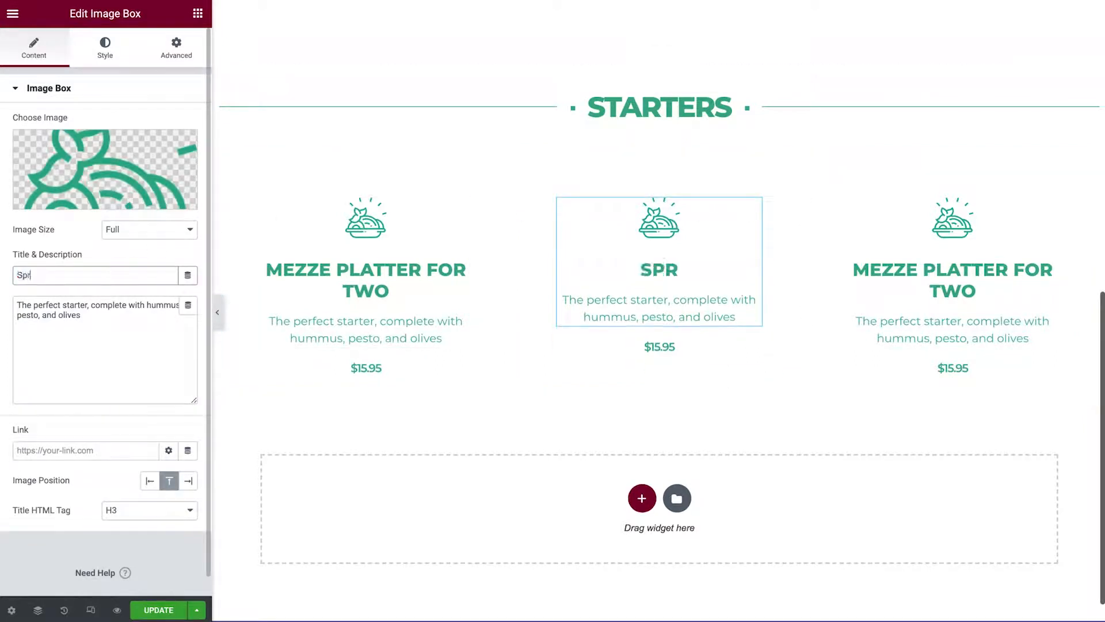
text(ing Crunch Salad)
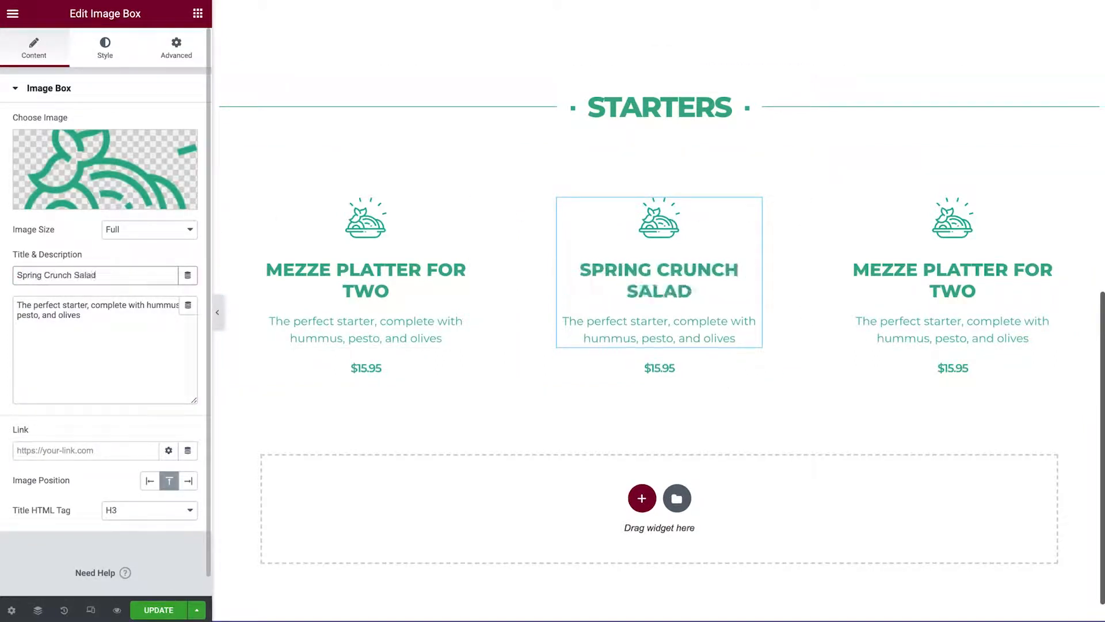
key(Tab)
text(Seasonal greens and fruit, topped with crunchy coconut)
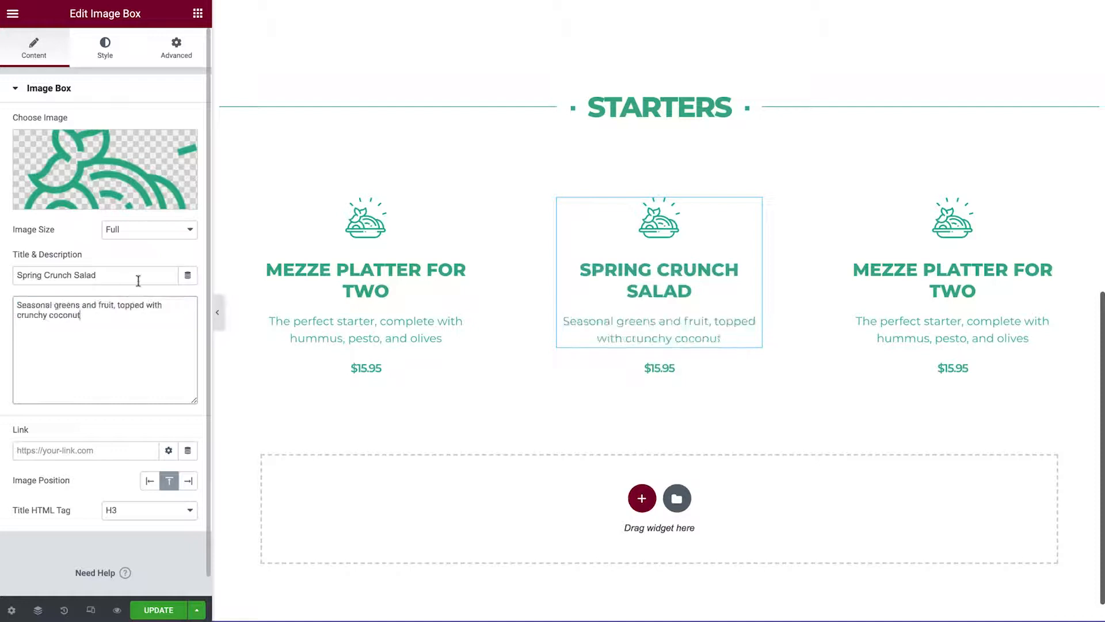
Change the price heading under Spring Crunch Salad to $11.95
click(753, 369)
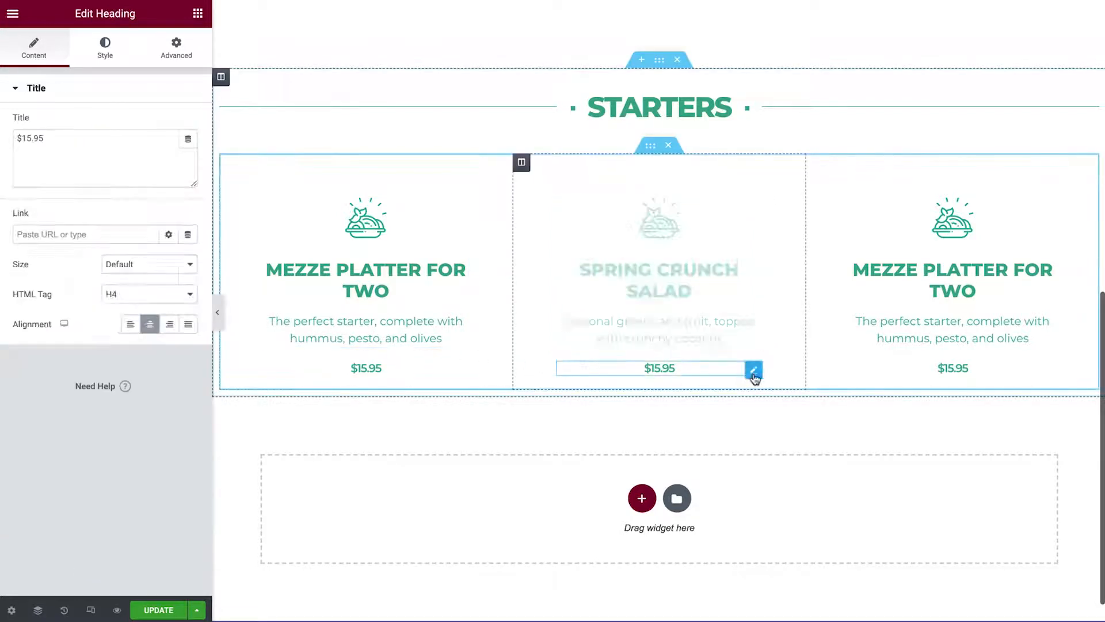
triple_click(96, 141)
text($11.95)
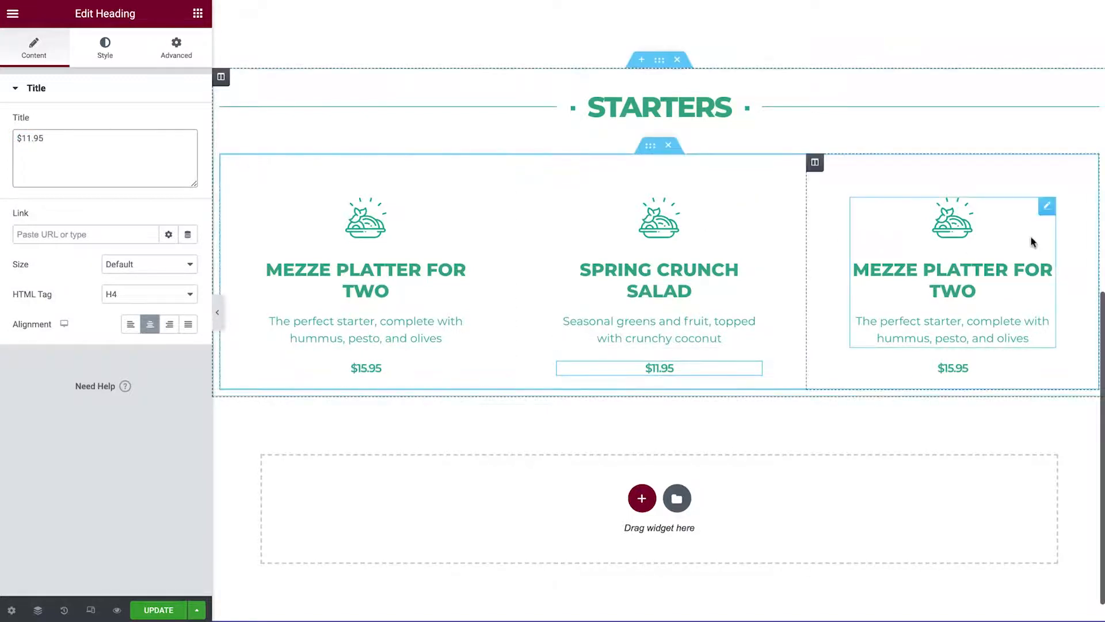
Retitle the third column's image box "Herbed Radish Crostini" with the description "Sweet, spicy, and melt-in-your mouth bits of roasted cauliflower"
click(1044, 210)
triple_click(108, 275)
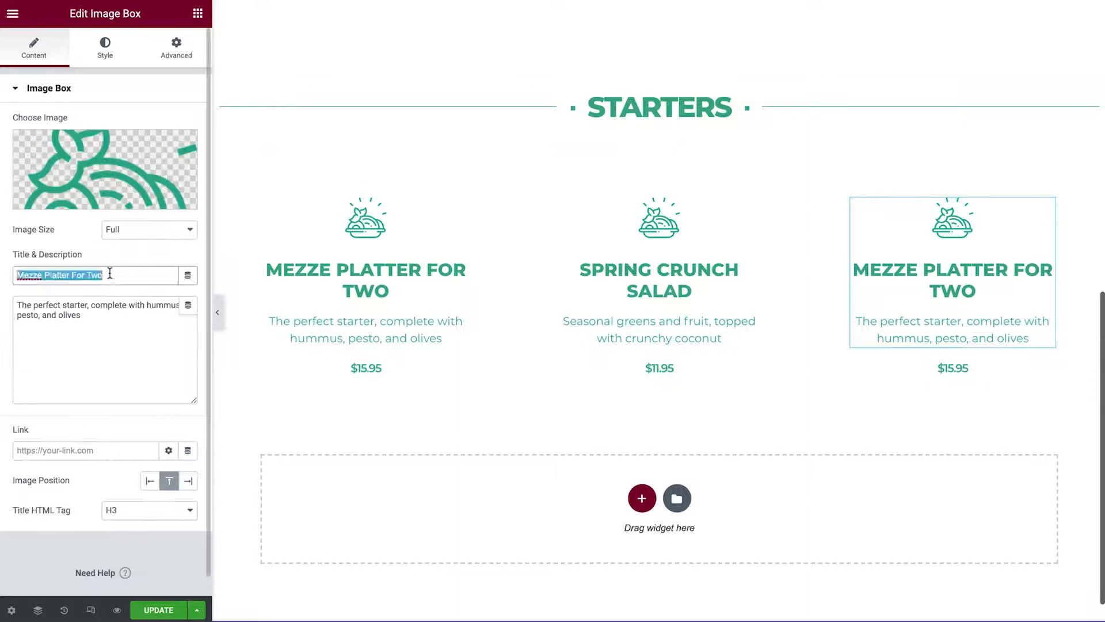
text(d)
key(BackSpace)
text(Herbed Radish Crostini)
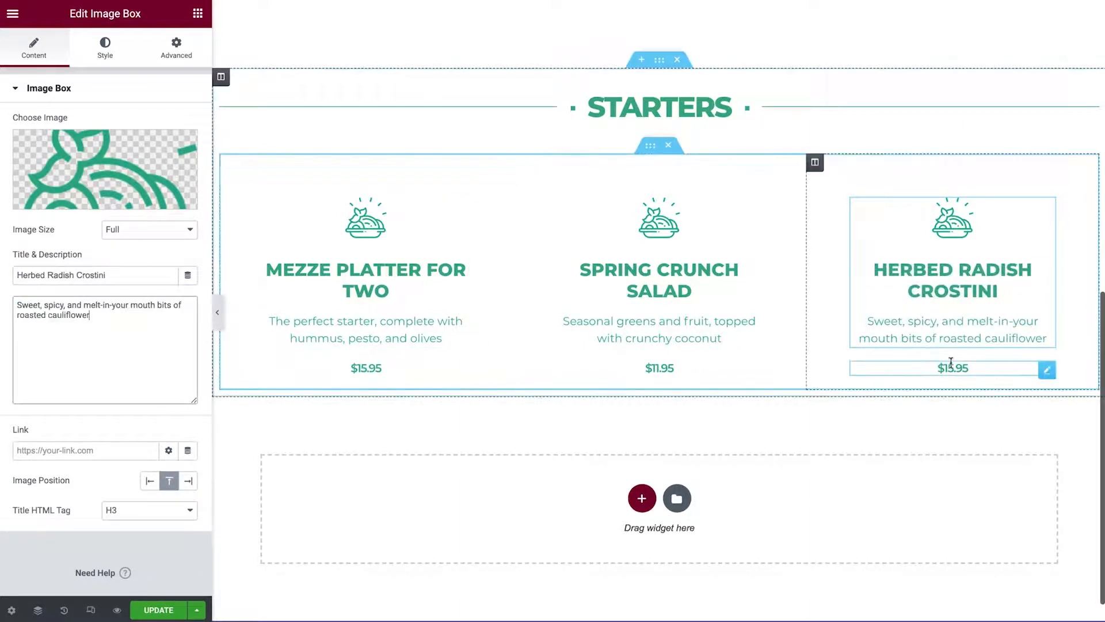
Set the Herbed Radish Crostini price to $8.95 and preview the Starters section at full page width
click(1045, 371)
triple_click(113, 140)
text($8.95)
click(217, 312)
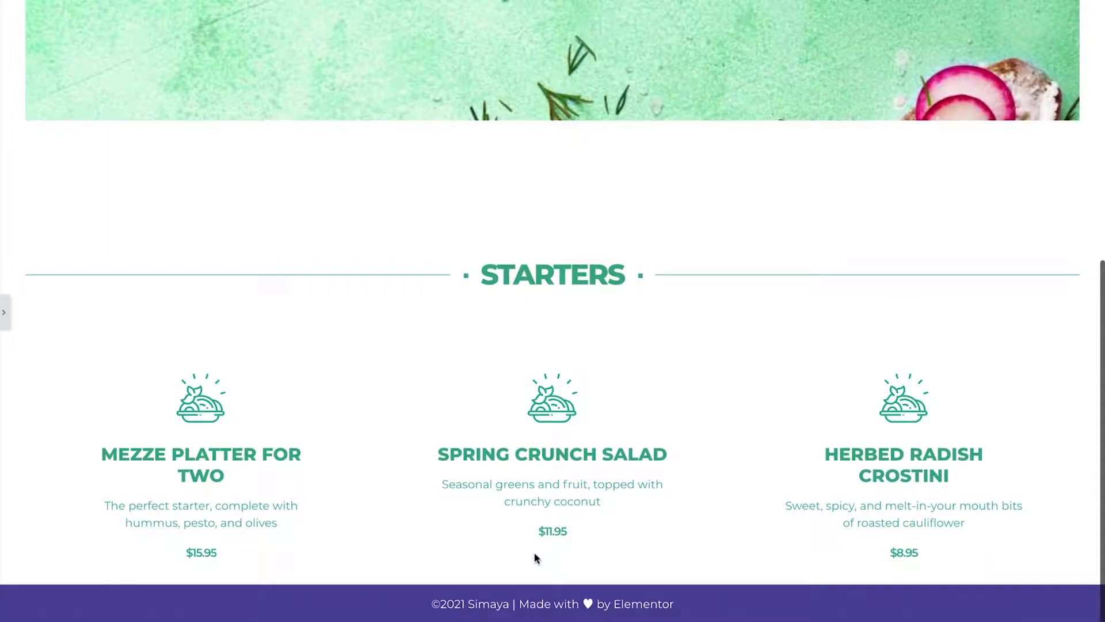
click(4, 316)
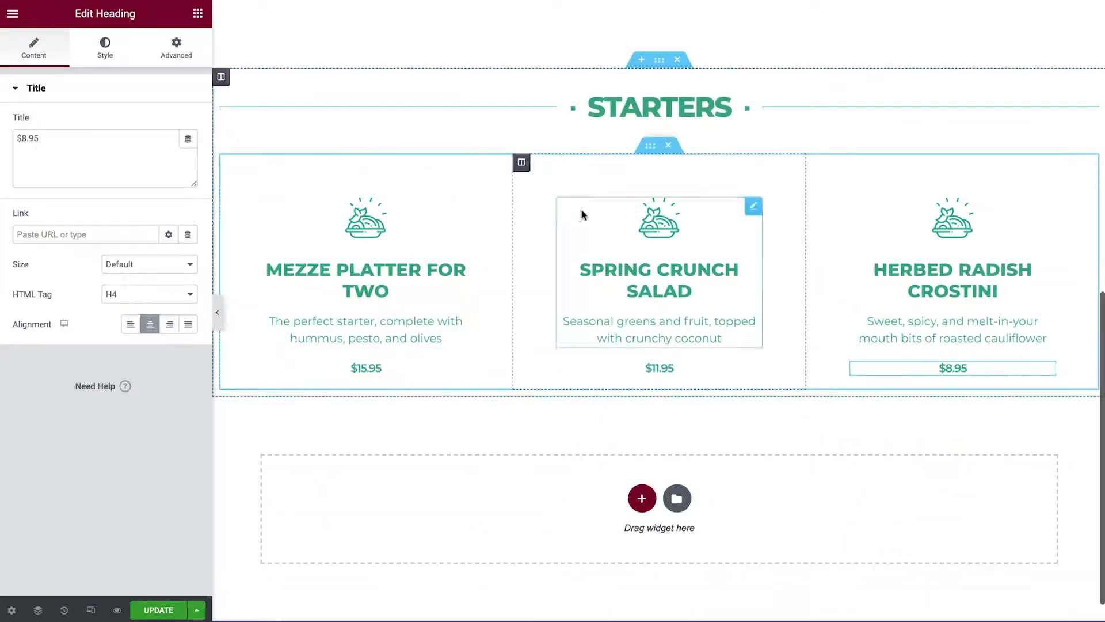
Set the dish columns' inner section Vertical Align to Space Between and preview the aligned prices at full page width
click(650, 147)
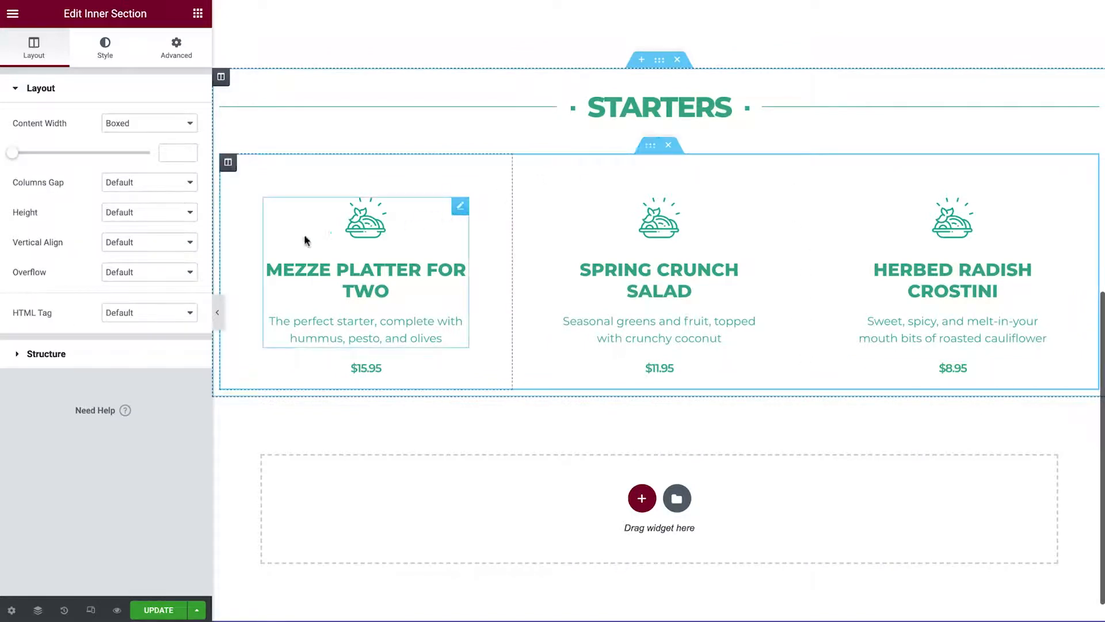
click(182, 249)
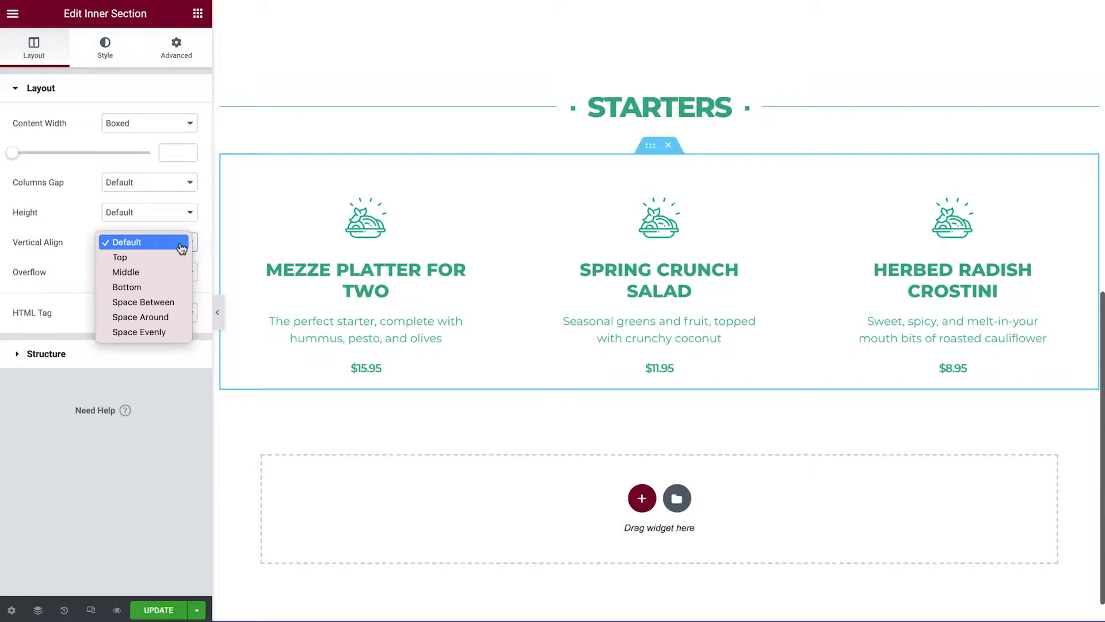
click(172, 302)
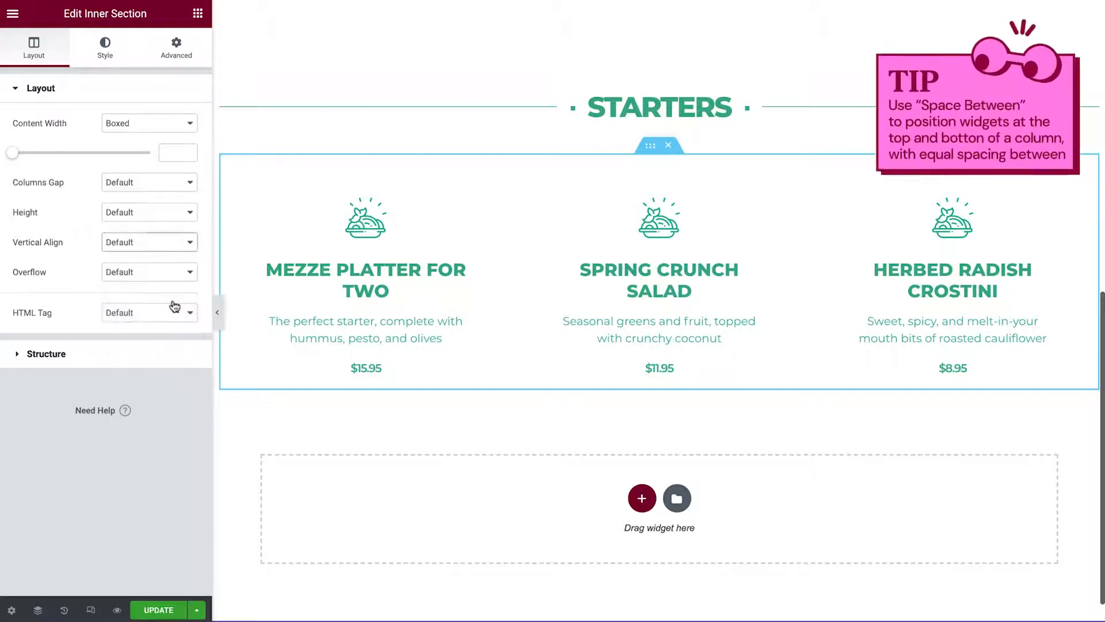
click(217, 316)
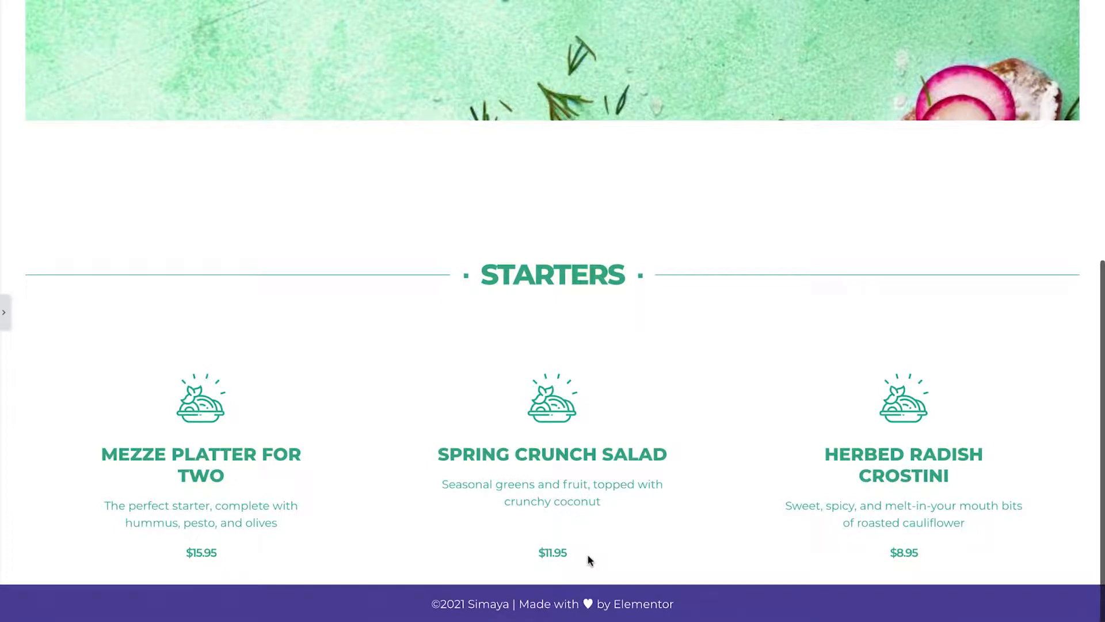
click(3, 312)
Add a Spacer widget below the dish columns and set its space to 300 px
click(198, 14)
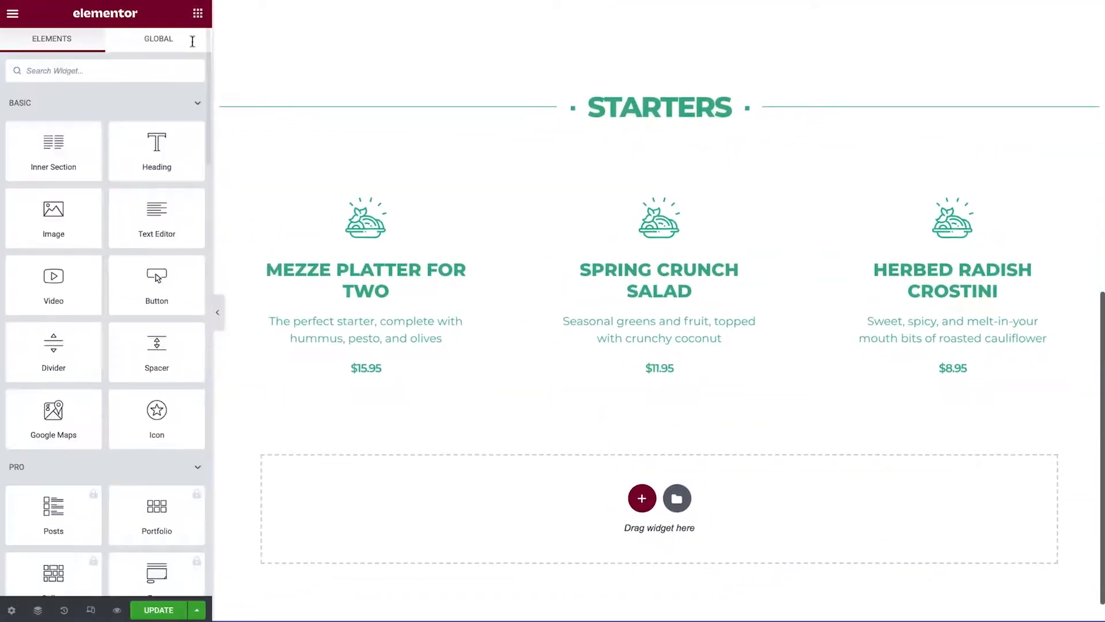
drag(160, 342, 406, 386)
double_click(184, 139)
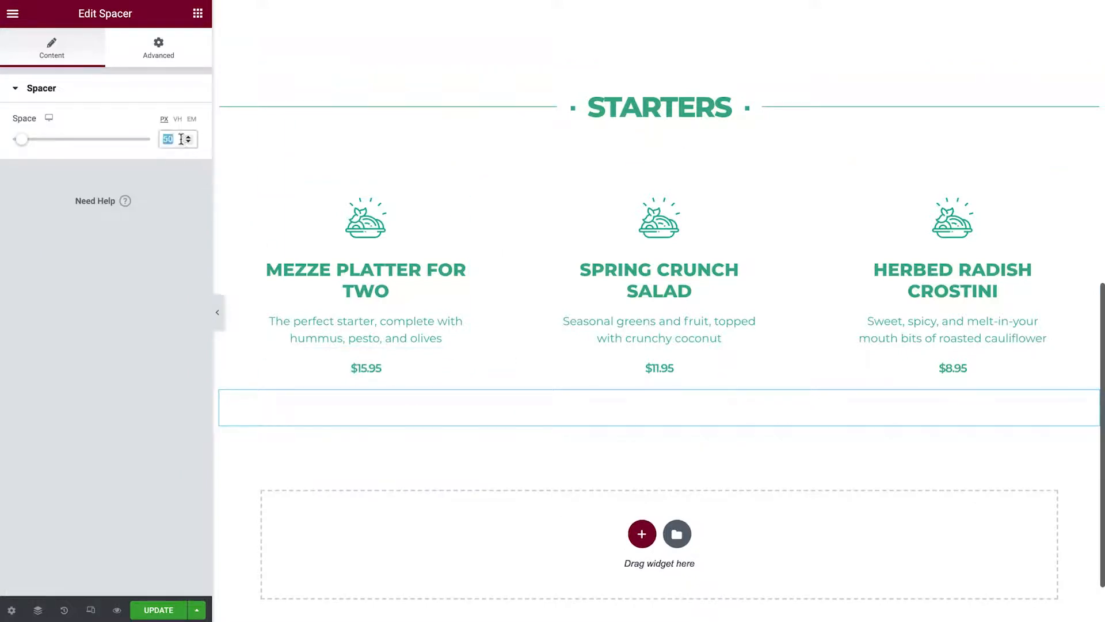
text(300)
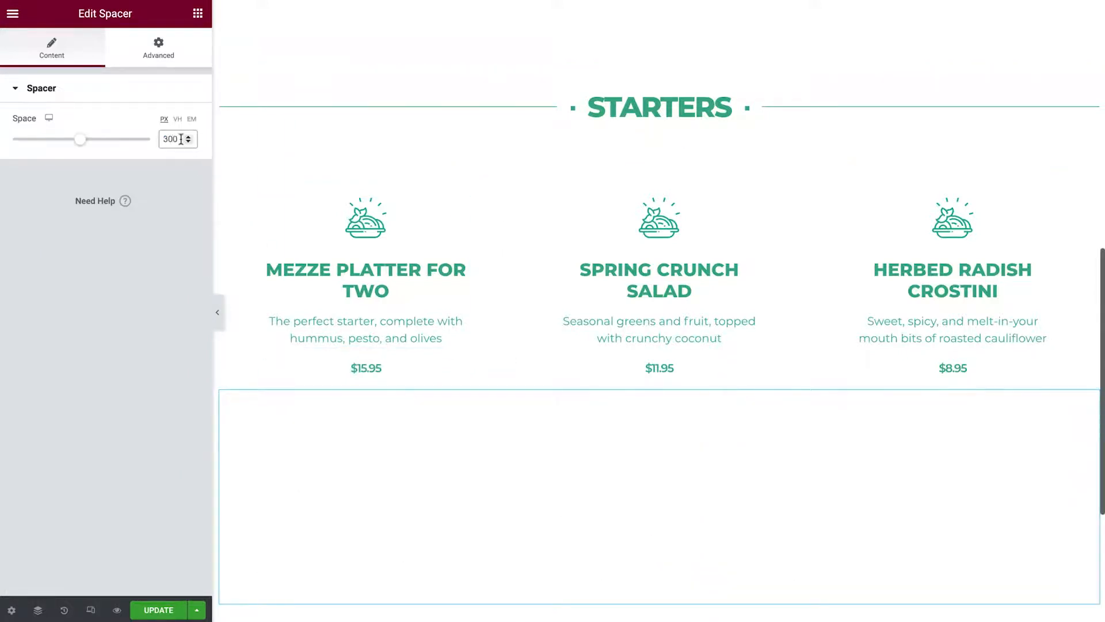
Unlink the spacer's margins and set the top margin to 70 and the bottom margin to 80
click(186, 60)
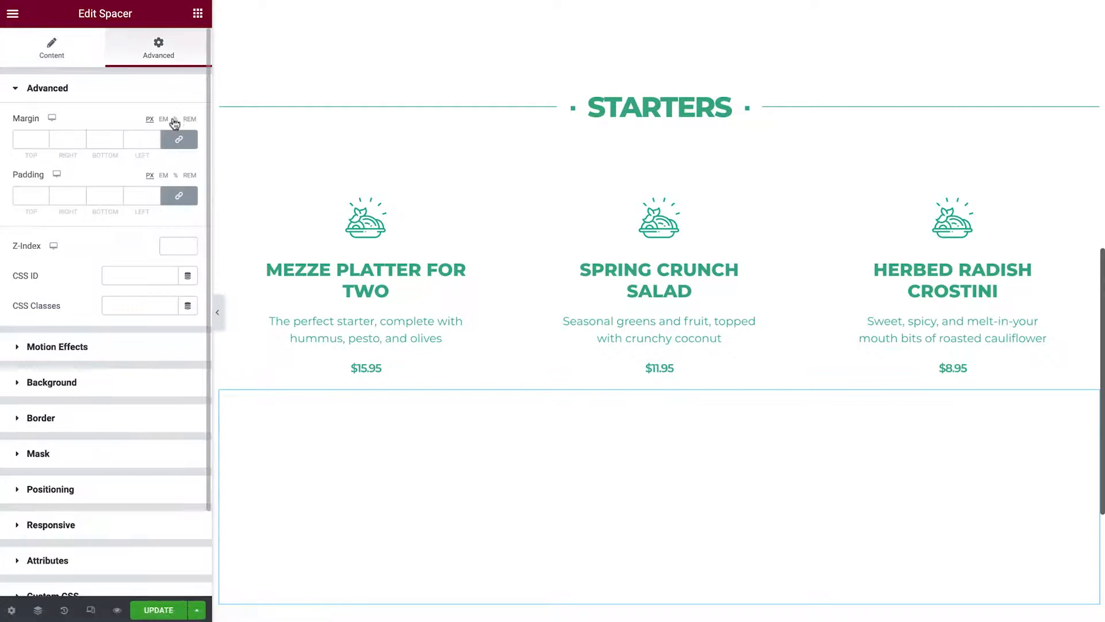
click(179, 139)
click(29, 139)
text(7)
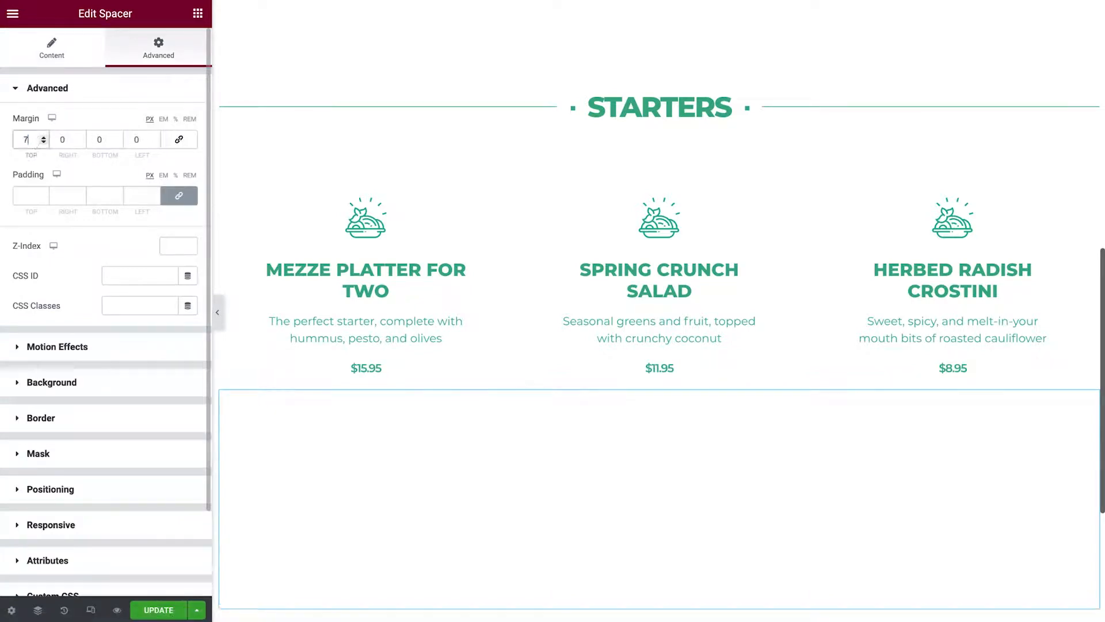
text(0)
double_click(99, 142)
text(80)
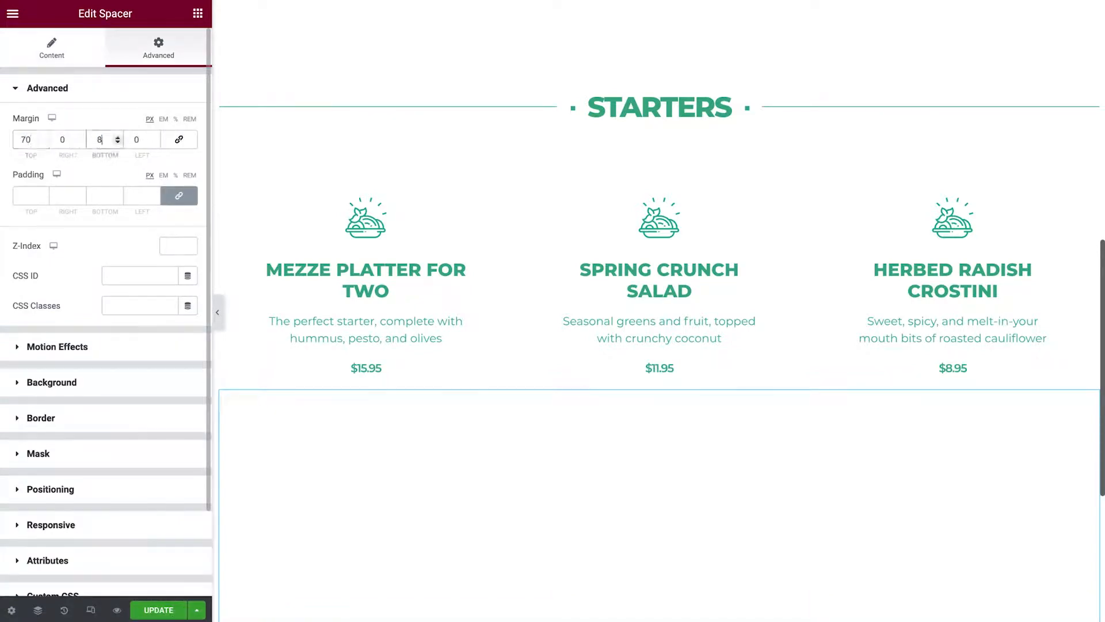
Give the spacer a Classic background using the green salad plate photo from the media library
click(131, 385)
click(169, 226)
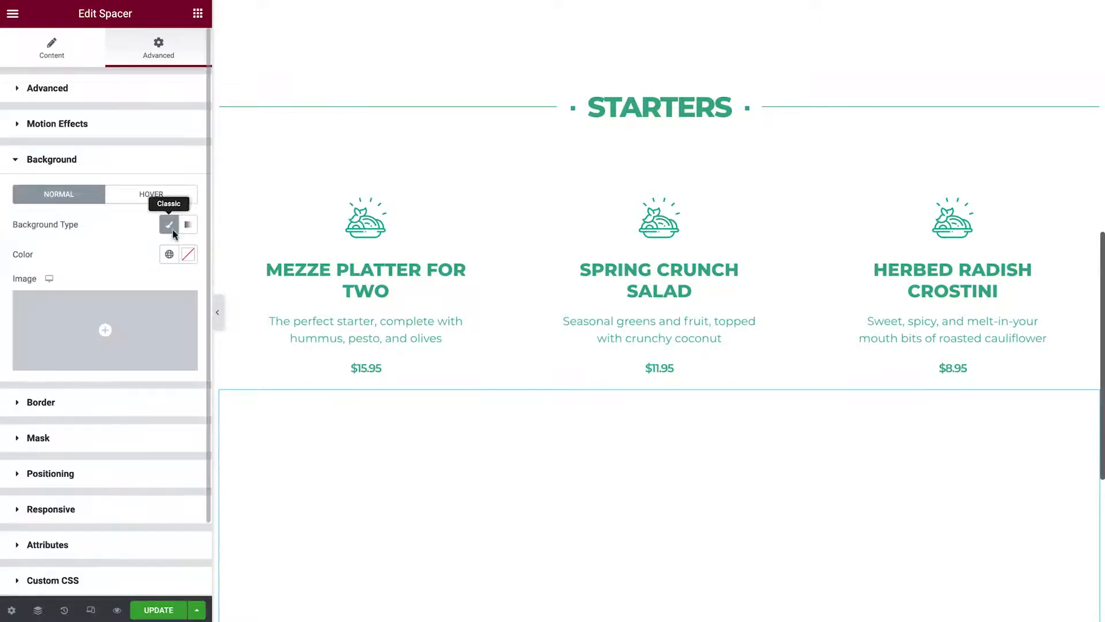
click(147, 335)
click(109, 382)
click(1030, 580)
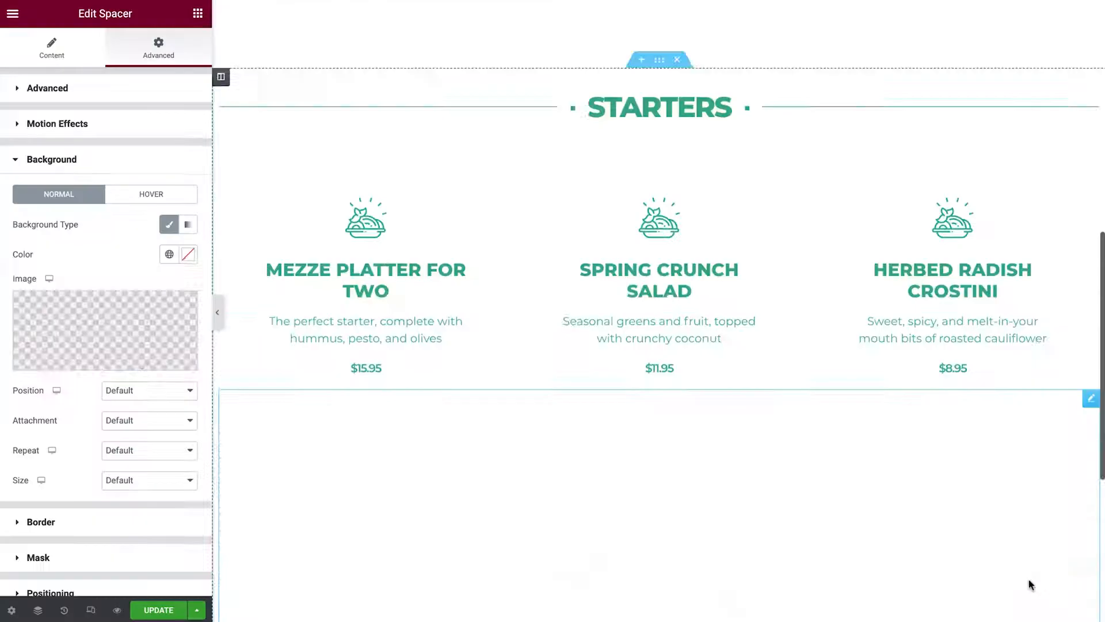
scroll(1024, 578, down, 4)
Set the spacer's background image attachment to Fixed and its size to Cover
click(186, 421)
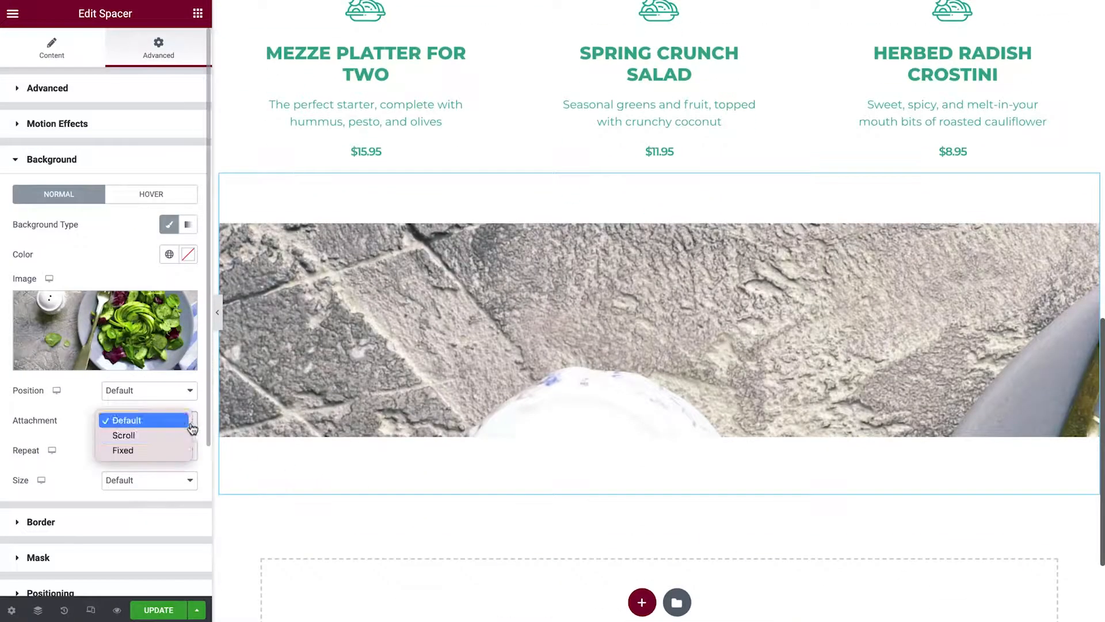
click(180, 453)
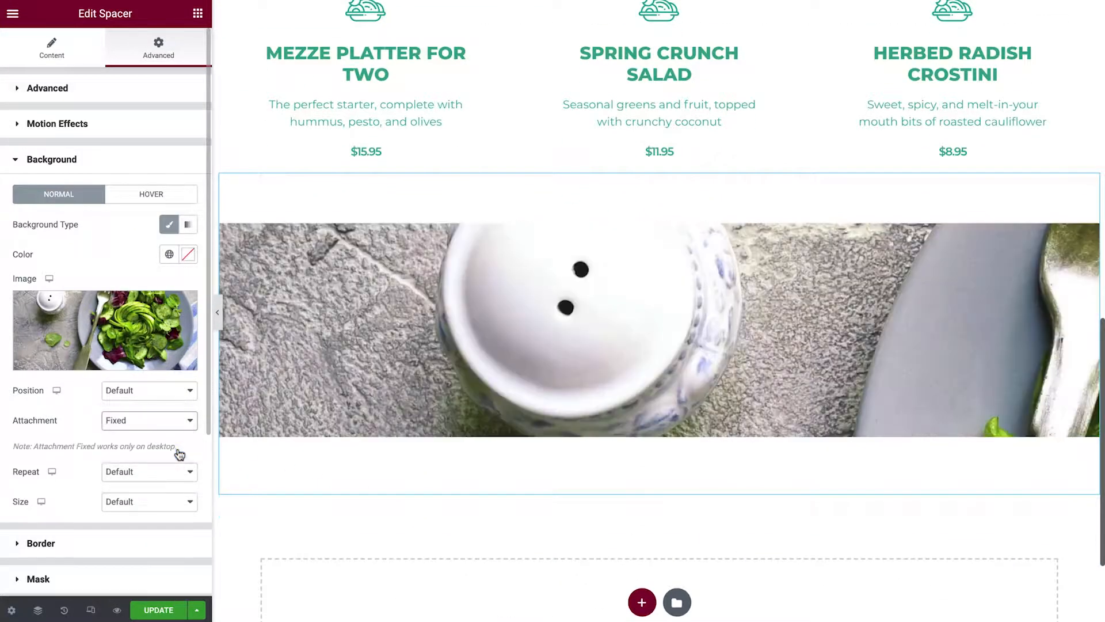
click(181, 501)
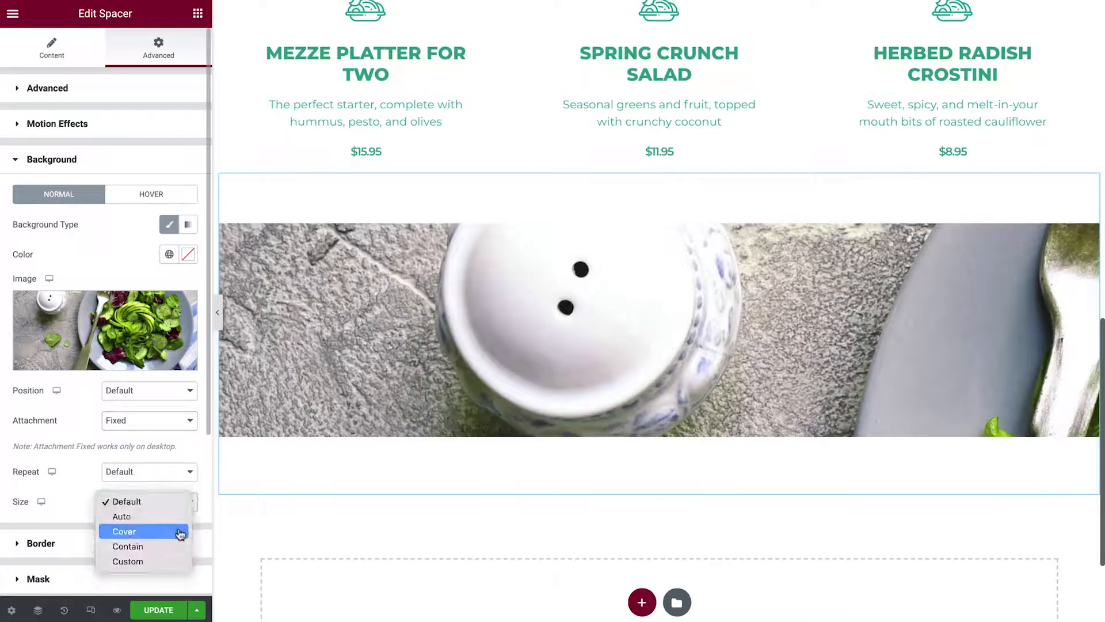
click(180, 531)
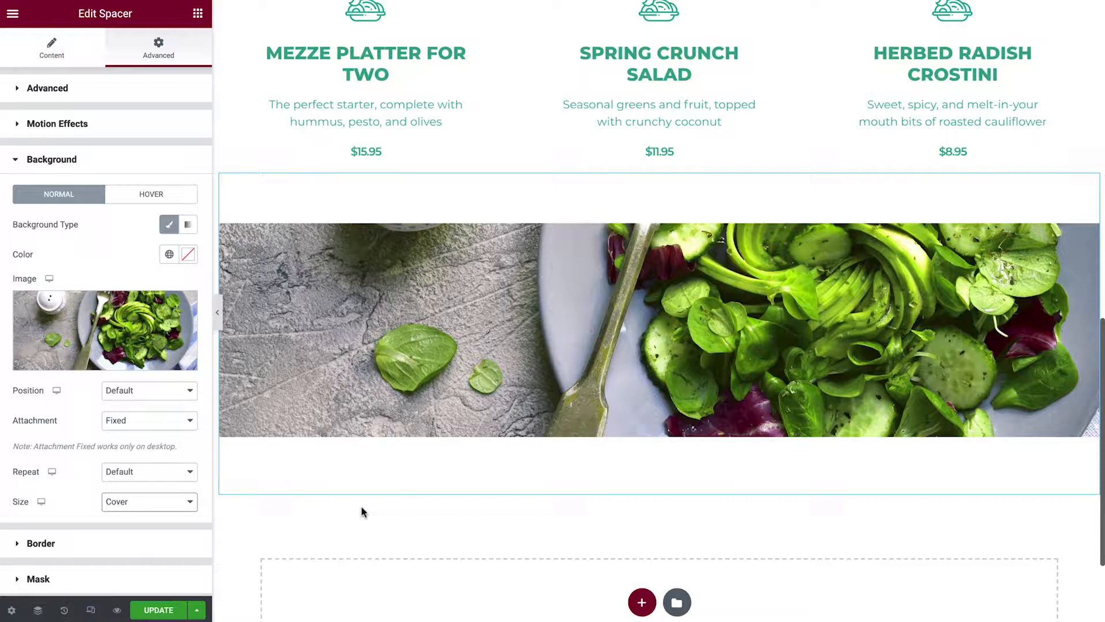
Assign the CSS ID "start" to the Starters section
scroll(361, 505, up, 5)
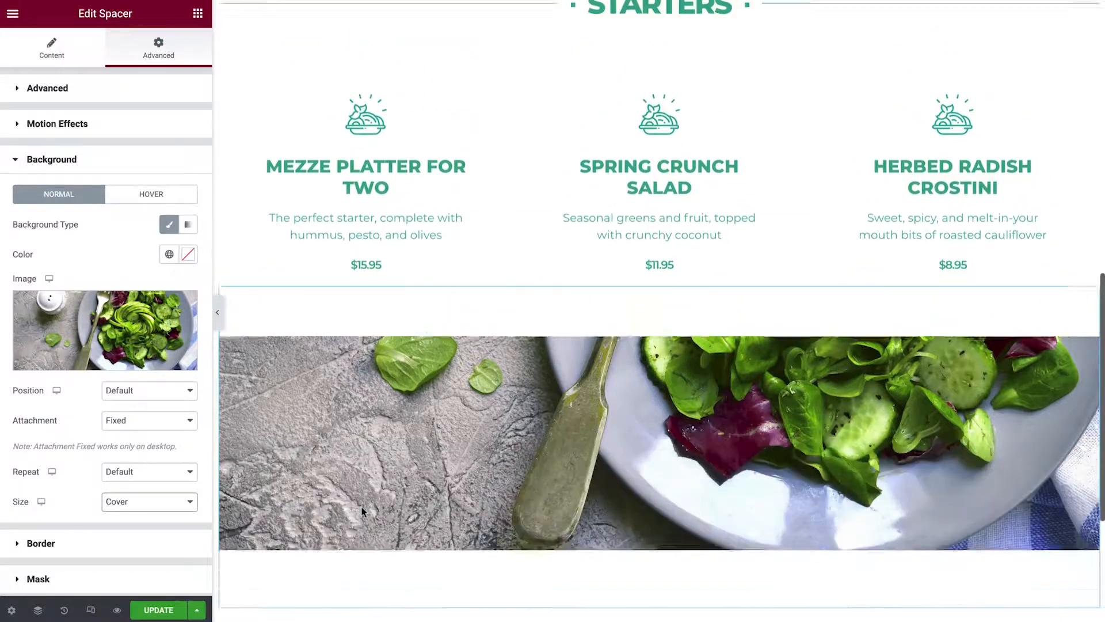
click(660, 151)
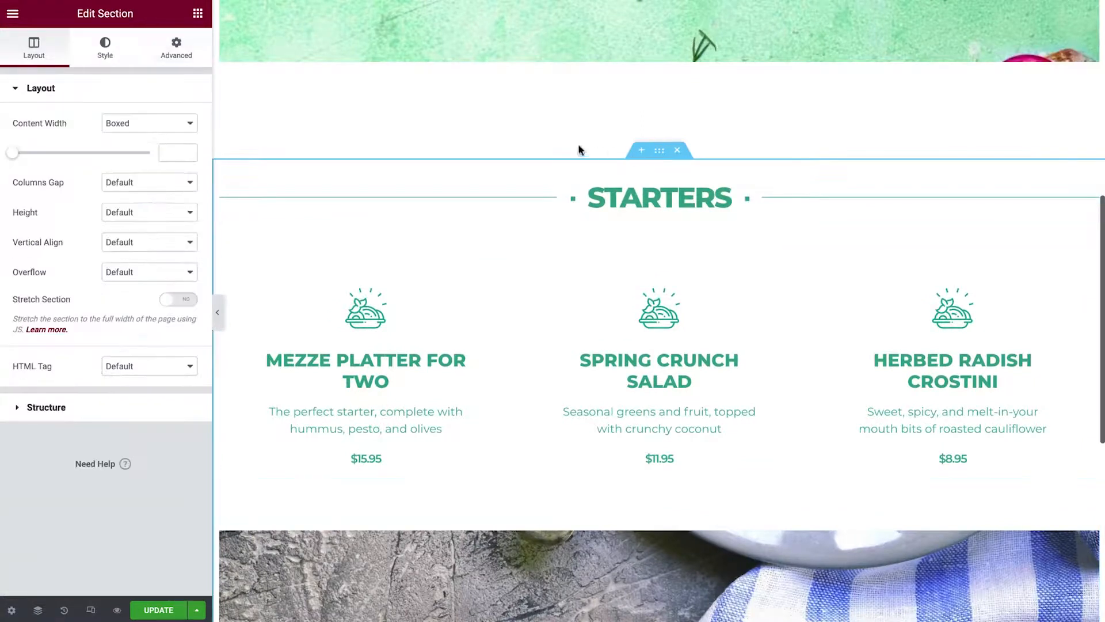
click(187, 53)
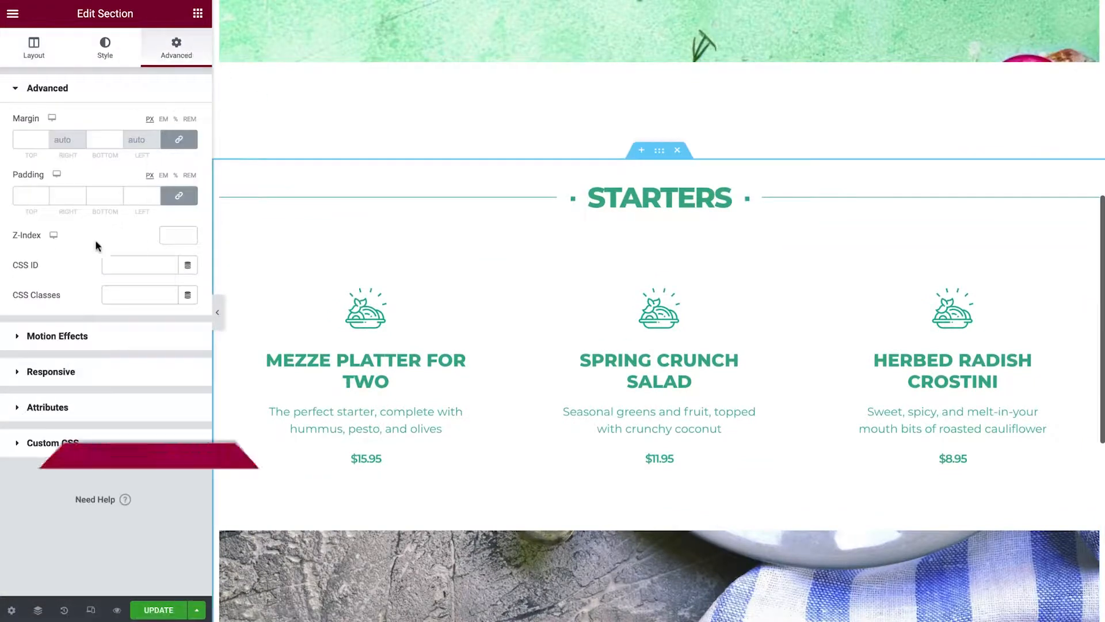
click(118, 268)
text(start)
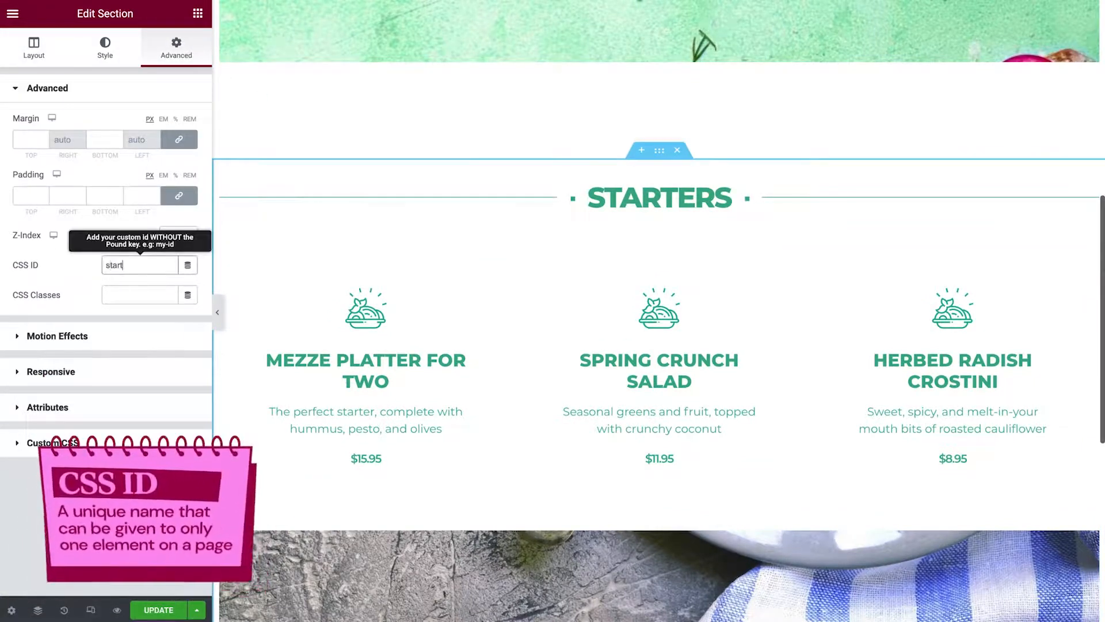
scroll(245, 267, up, 7)
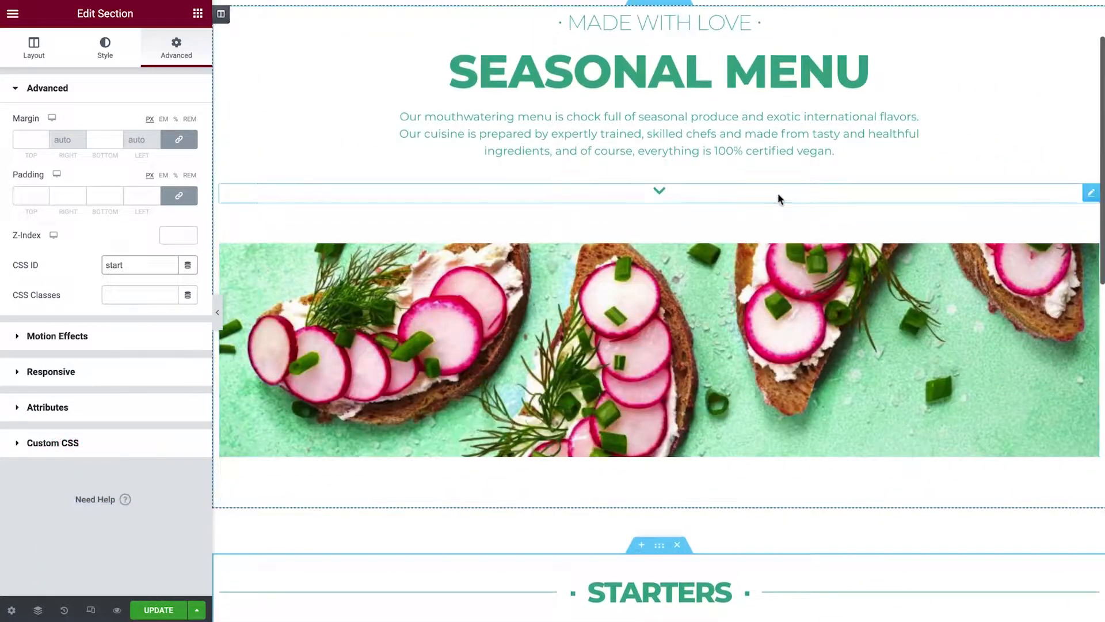
Link the down-arrow icon beneath the Seasonal Menu intro to #start and test the jump to the Starters section
click(1097, 197)
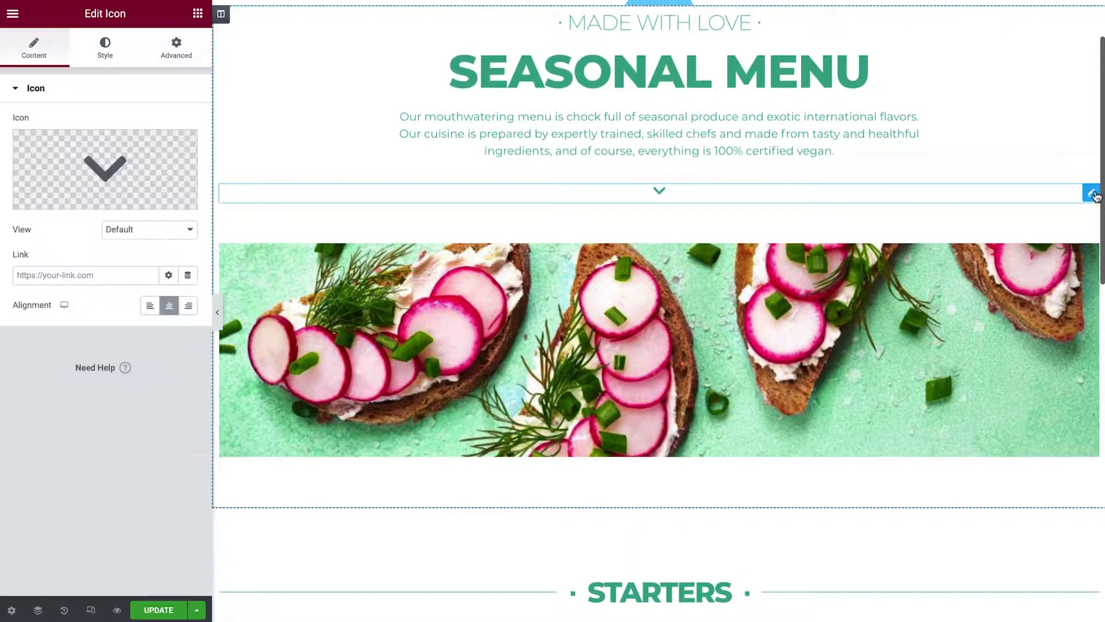
click(147, 274)
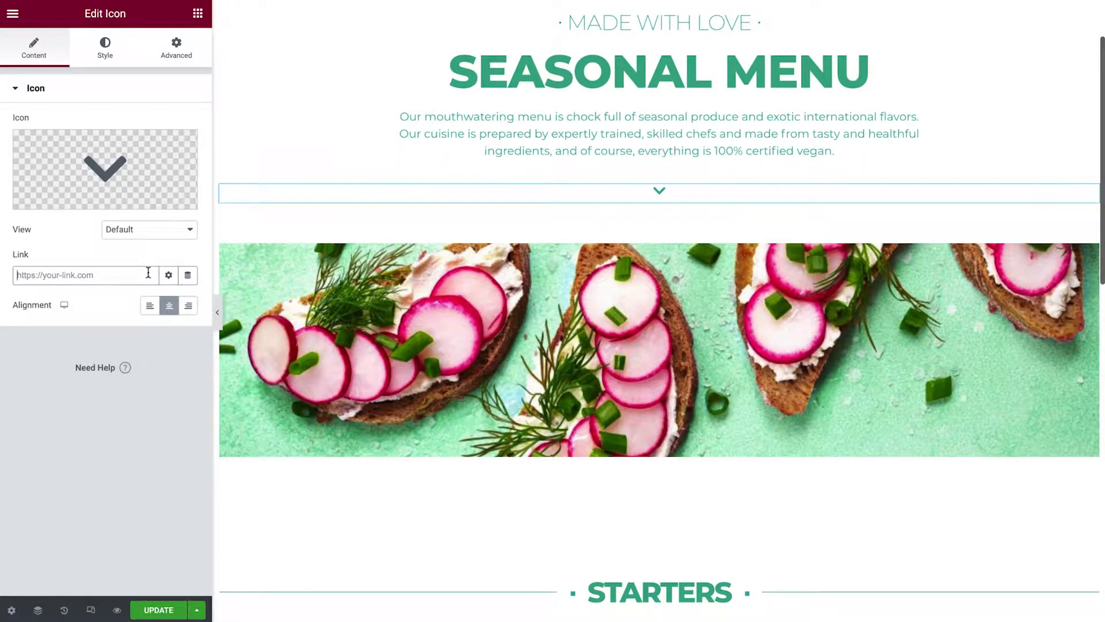
text(#start)
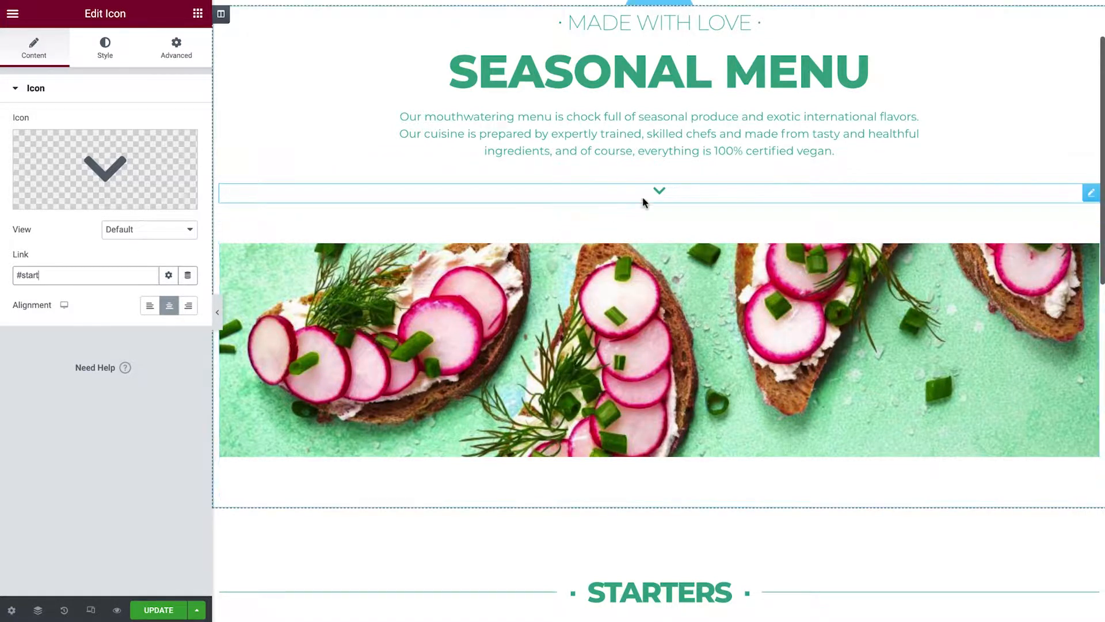
click(659, 192)
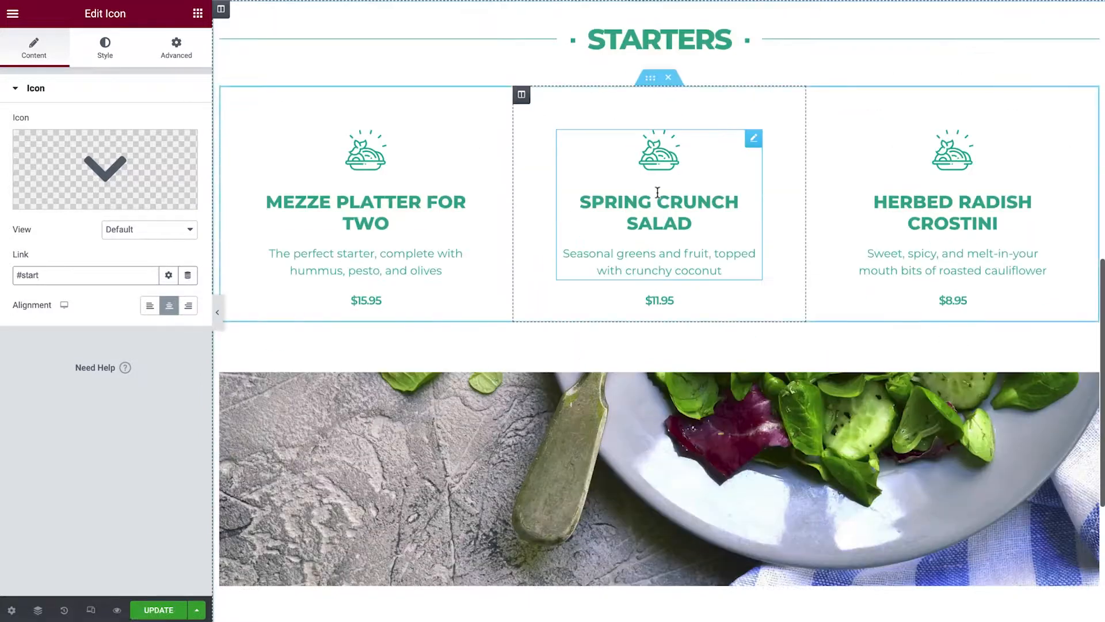
Duplicate the Starters section and leave the copy without a CSS ID
scroll(657, 193, up, 1)
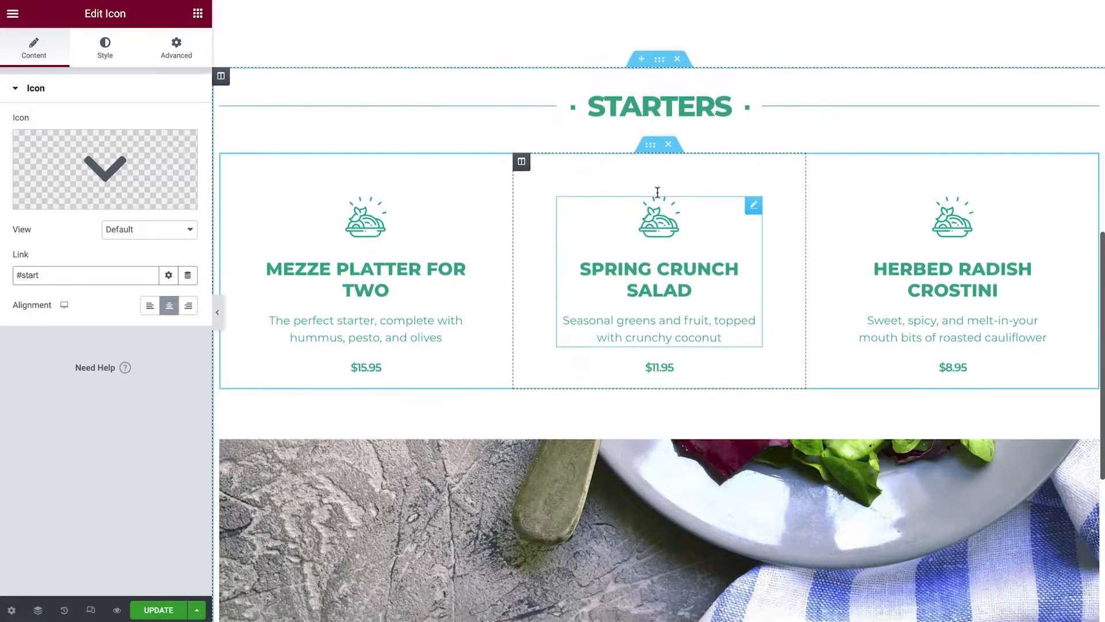
right_click(661, 62)
click(721, 95)
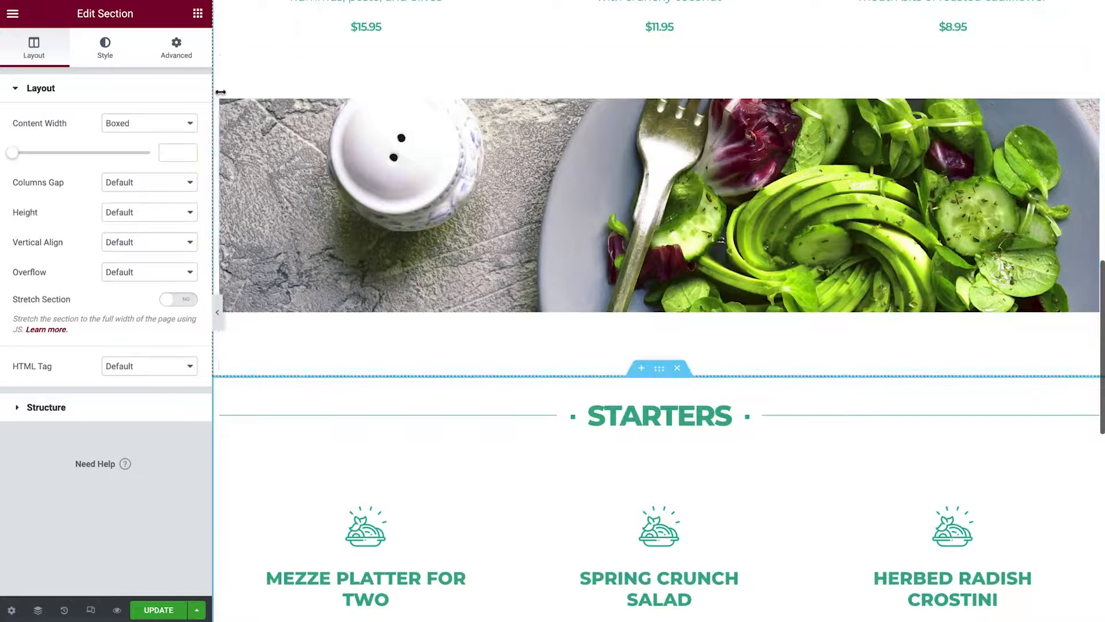
click(182, 56)
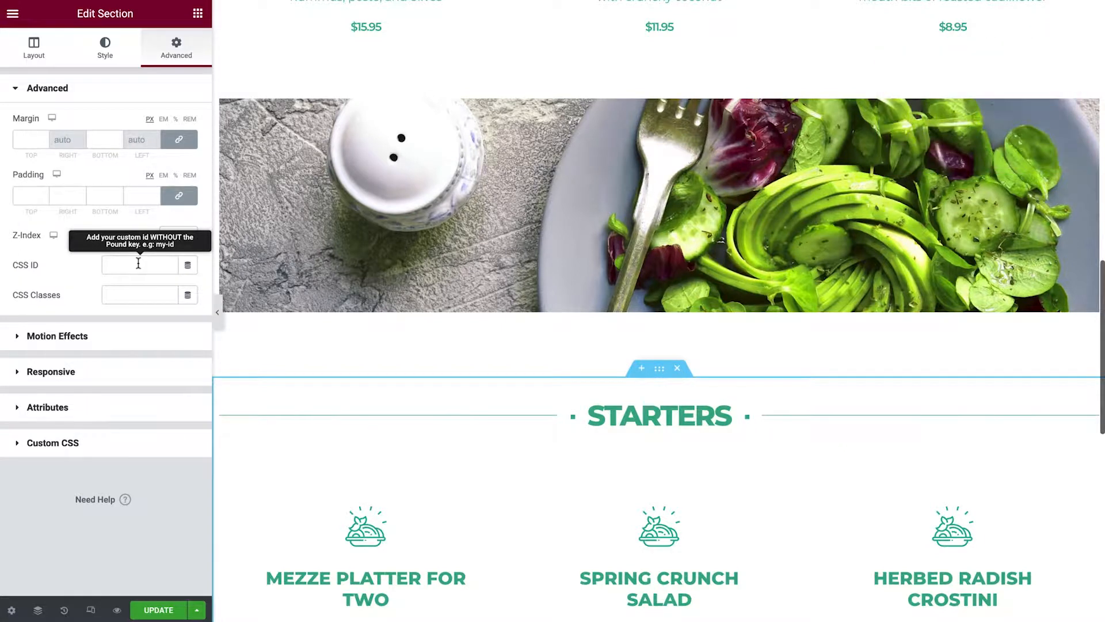
Rename the duplicated section as Mains in the Navigator
key(ctrl+i)
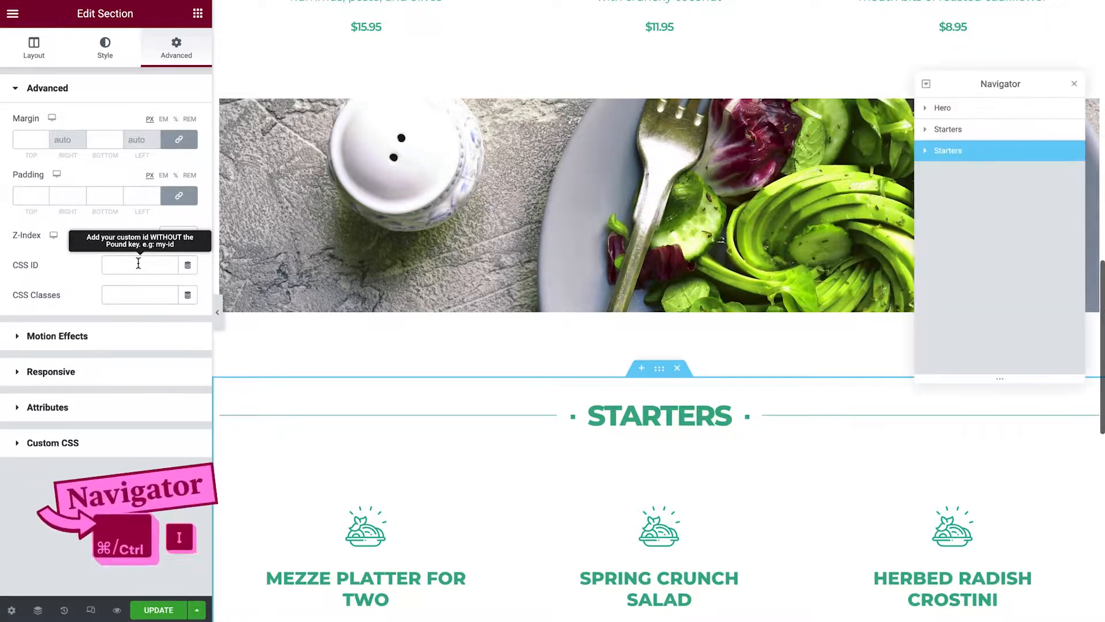
double_click(950, 152)
text(Mains)
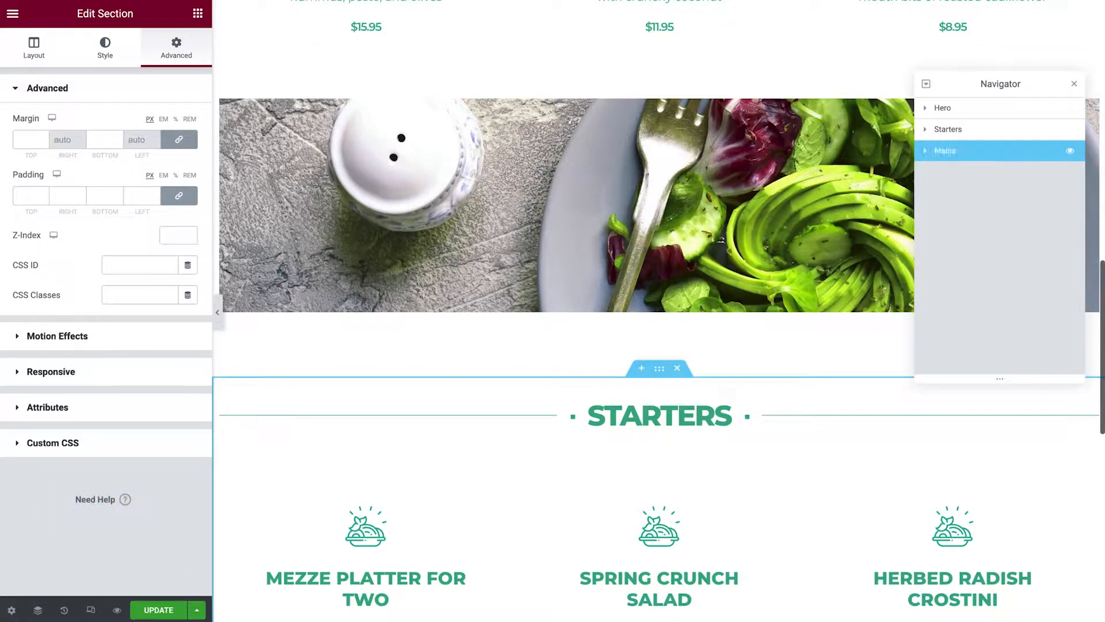
key(ctrl+i)
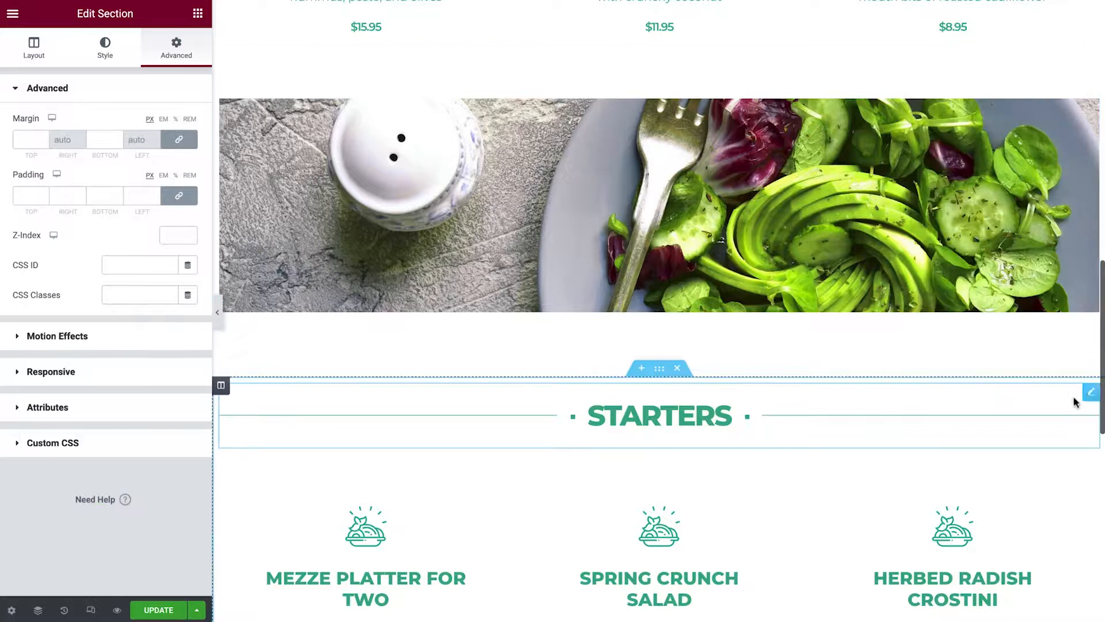
Change the word Starters to Mains in the duplicated section's divider text
click(1089, 394)
double_click(126, 268)
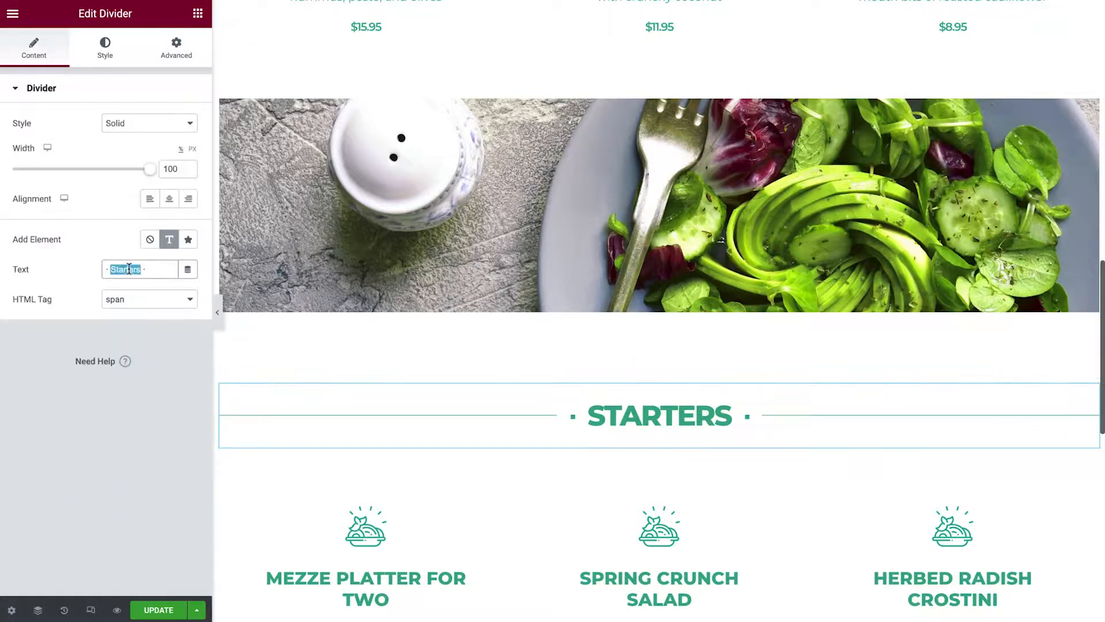
text(Mains)
Set the Mains divider's line and text colors to the global color Grape
click(113, 43)
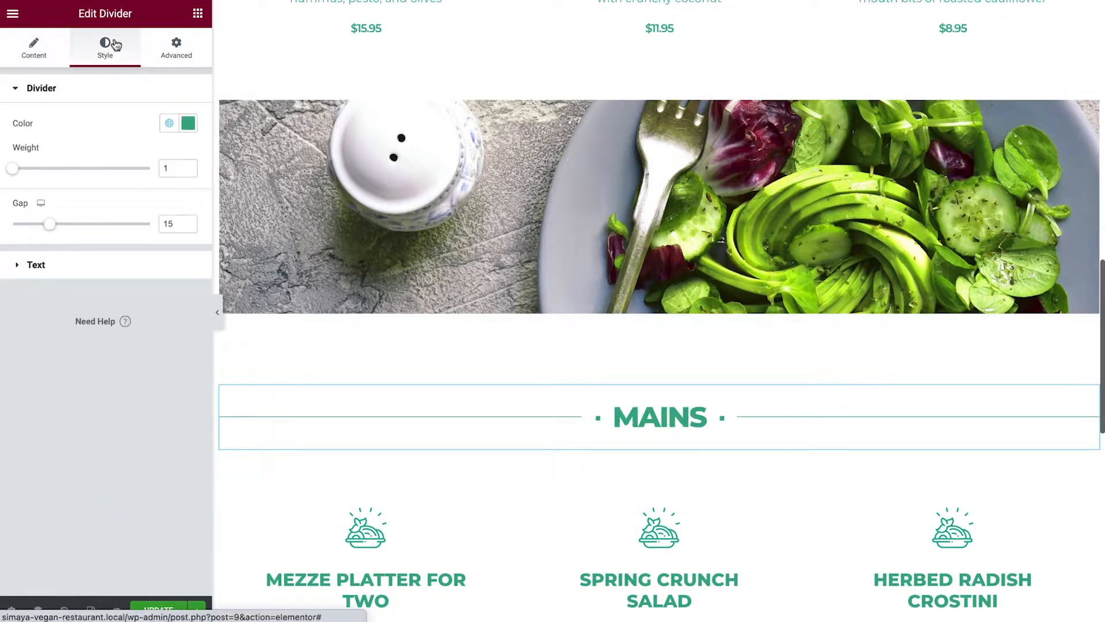
click(168, 123)
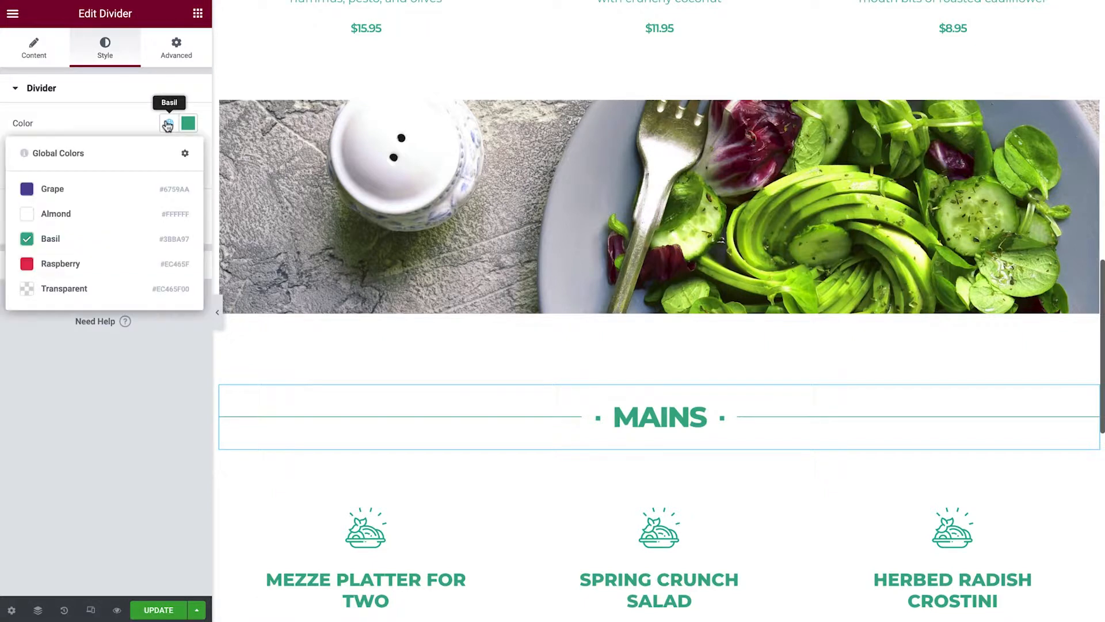
click(122, 189)
click(104, 265)
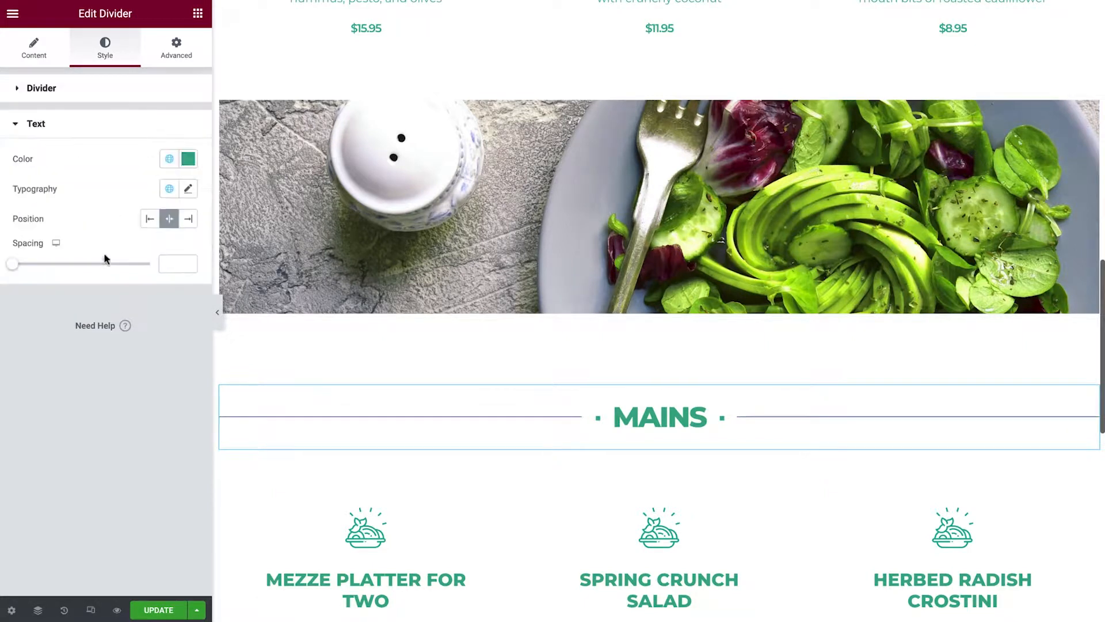
click(169, 159)
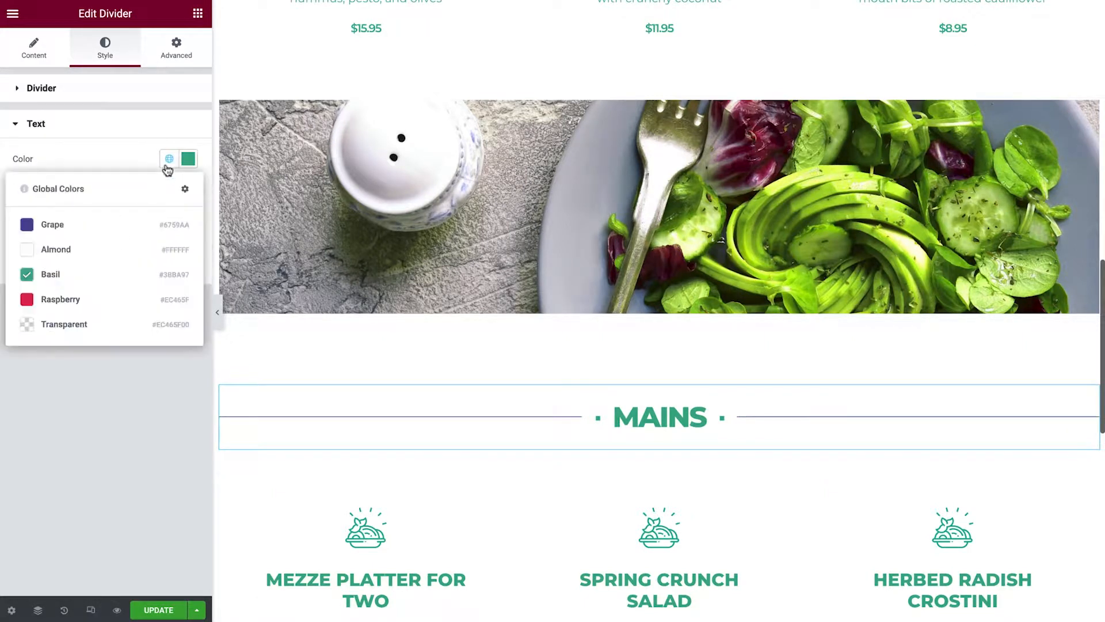
click(137, 223)
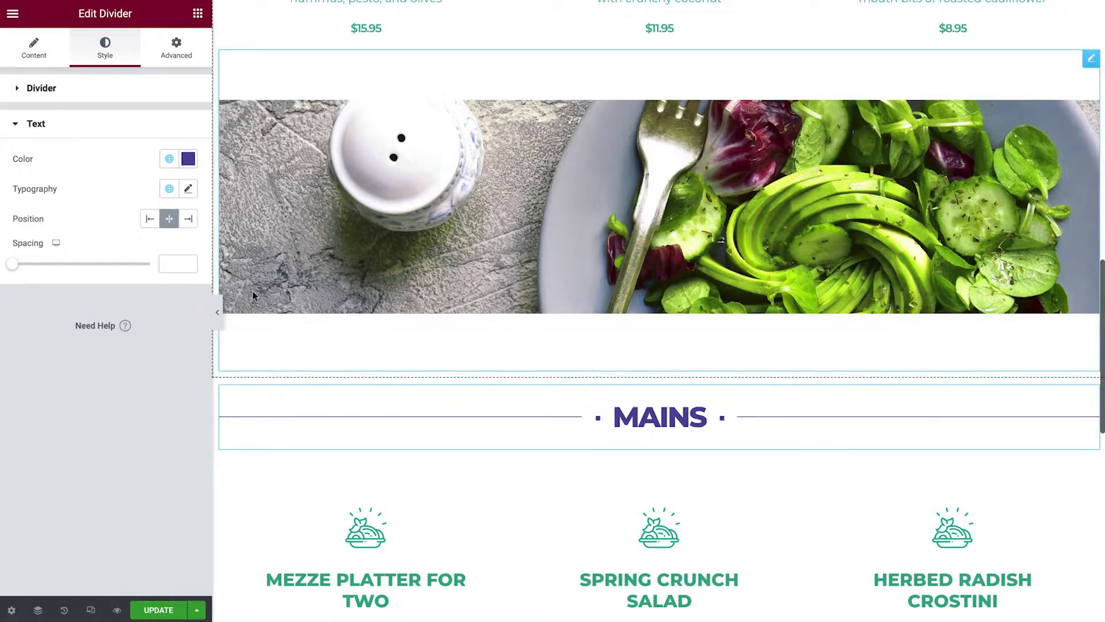
Replace the first Mains dish's icon with the purple plate and wine glass icon from the media library
scroll(259, 294, down, 5)
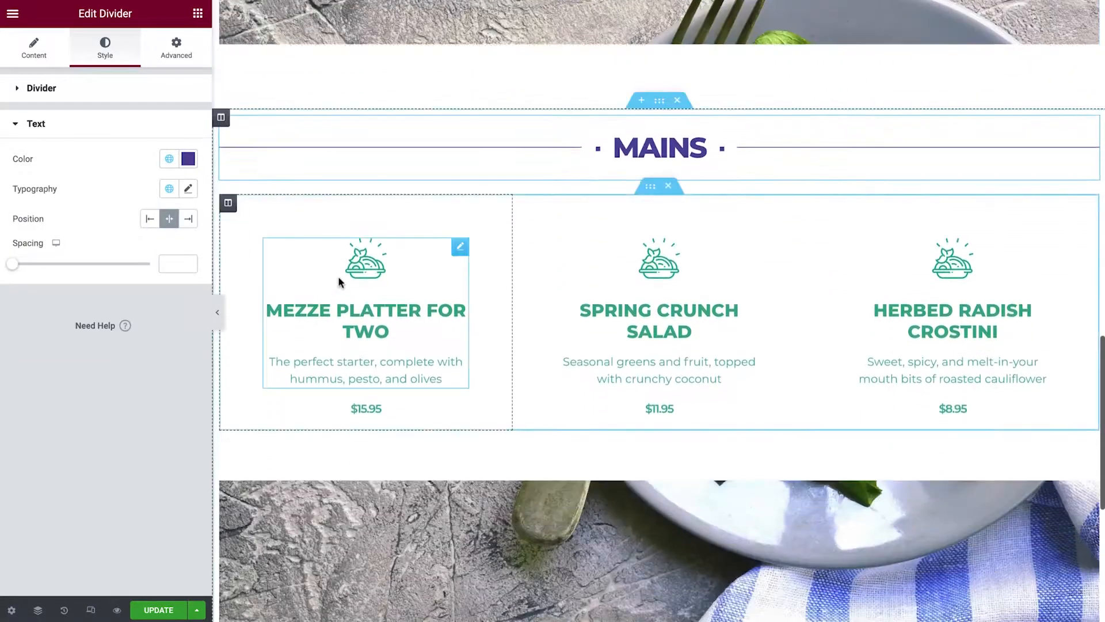
click(459, 246)
click(159, 178)
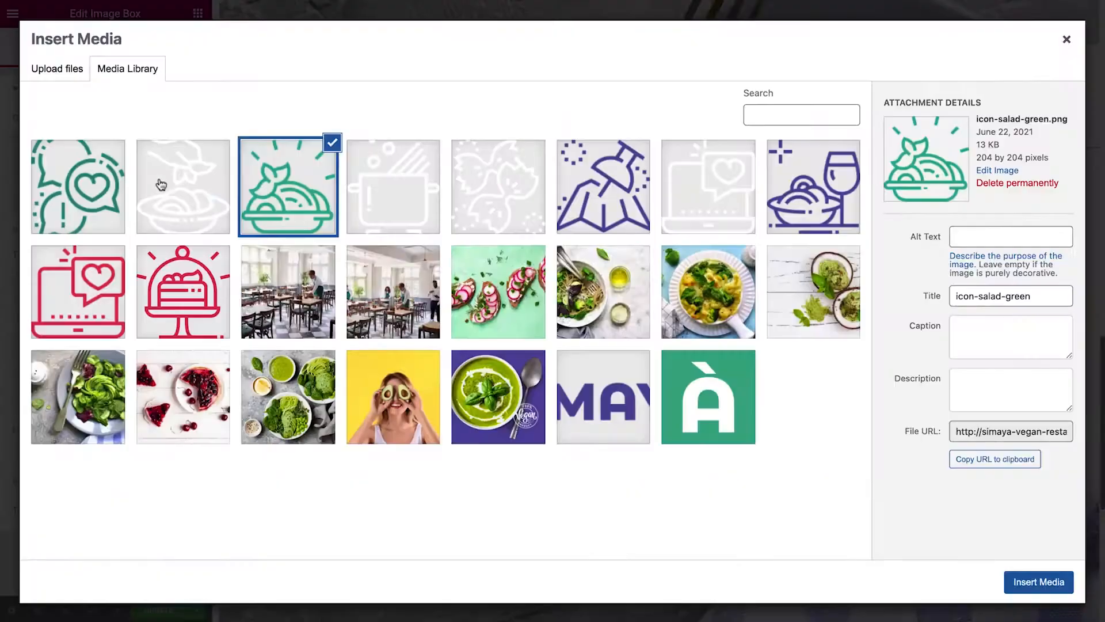
click(807, 211)
click(1039, 581)
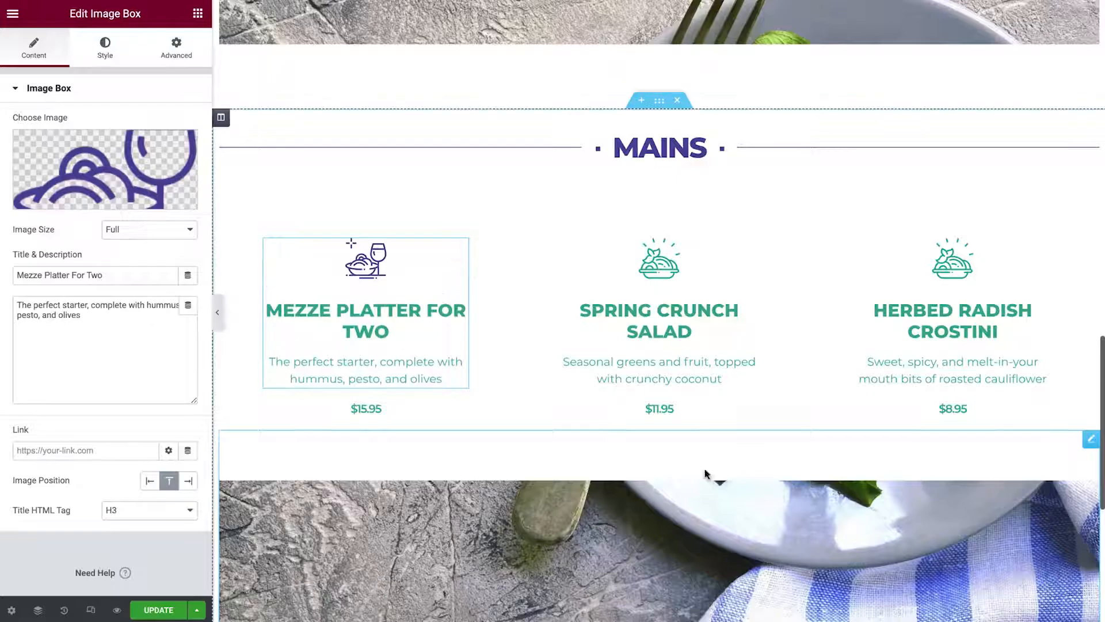
Title the first Mains dish "Black Rice Risotto" and describe it as "Topped with kale and hemp pesto; drizzled with olive oil"
triple_click(170, 280)
text(Black Rice Risotto)
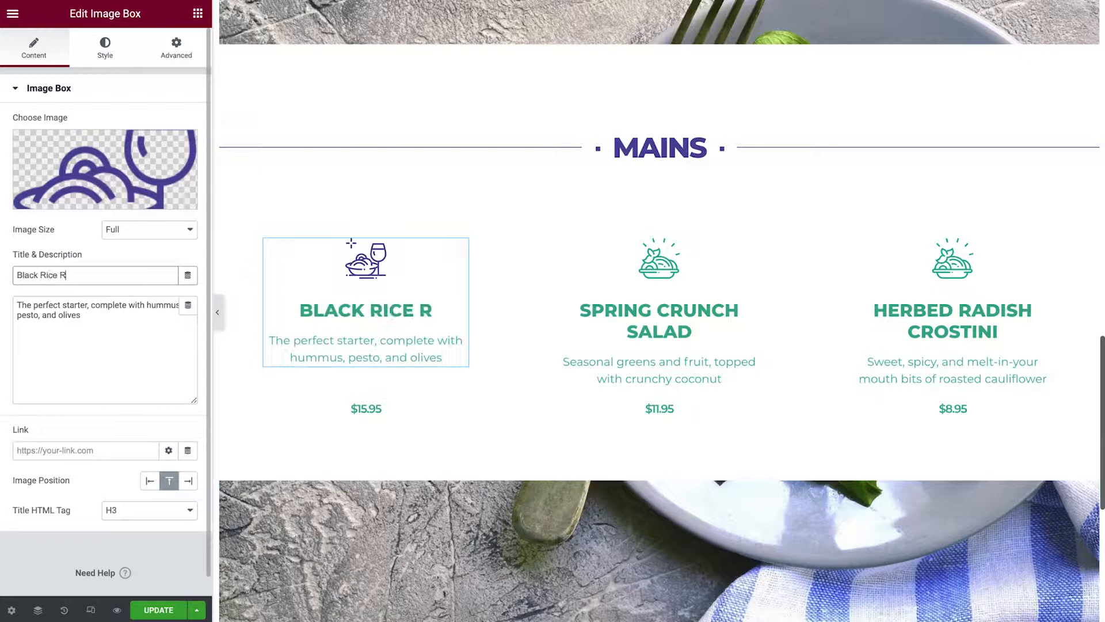
triple_click(149, 321)
text(Topped with kale and hemp pesto; drizzled with olive oil)
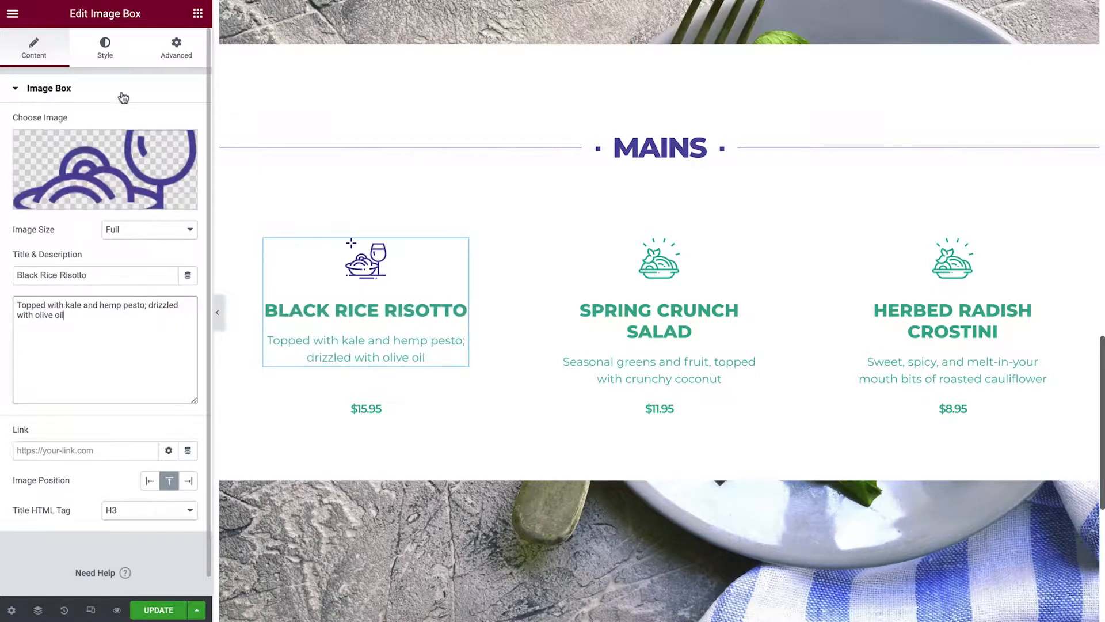
Set the Black Rice Risotto title and description colors to the global color Grape
click(116, 58)
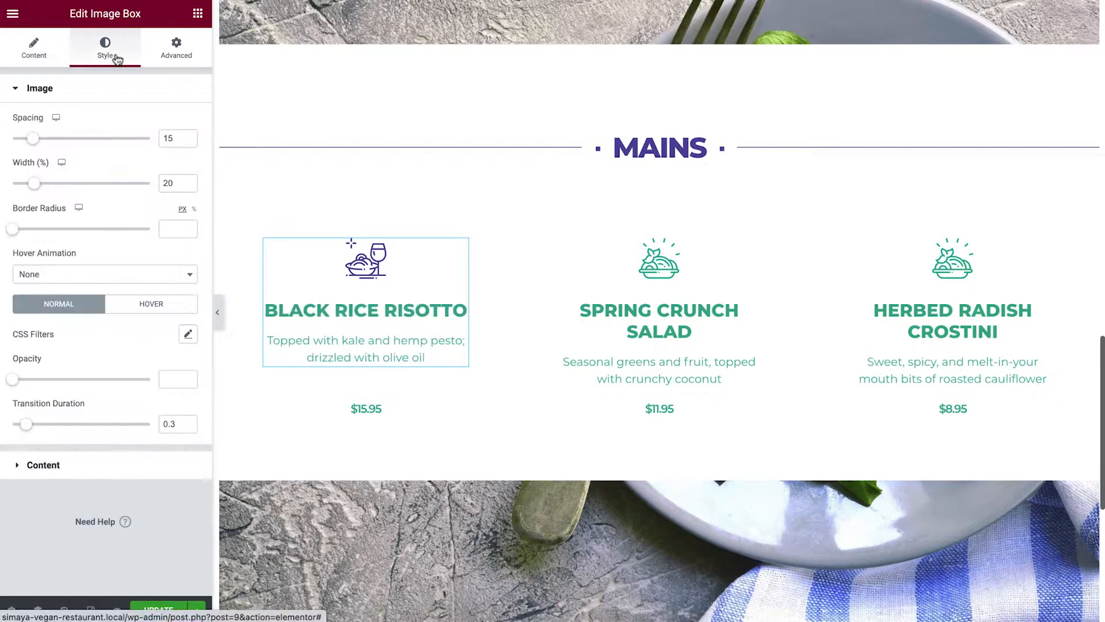
click(123, 464)
click(170, 299)
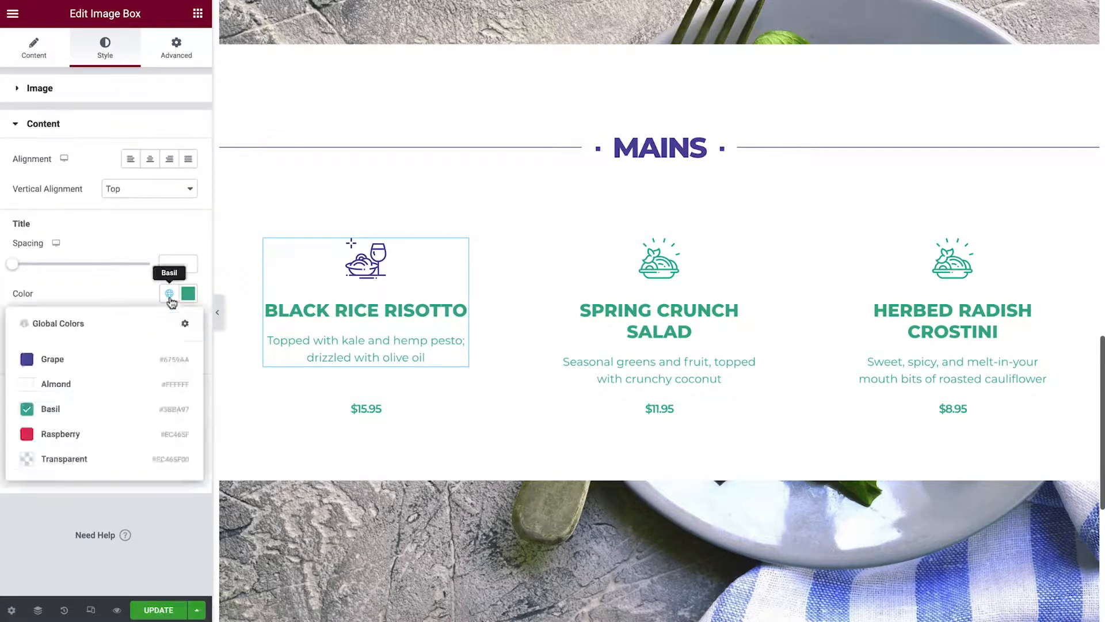
click(138, 358)
click(169, 413)
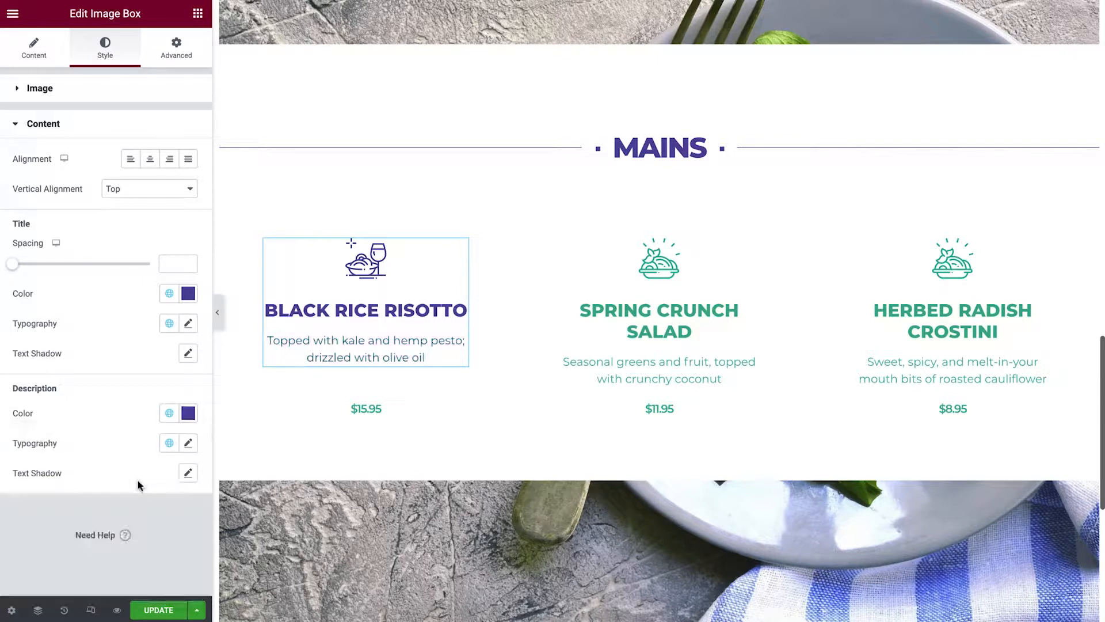
Set the Black Rice Risotto price to $17.95 and its text color to Grape
click(366, 409)
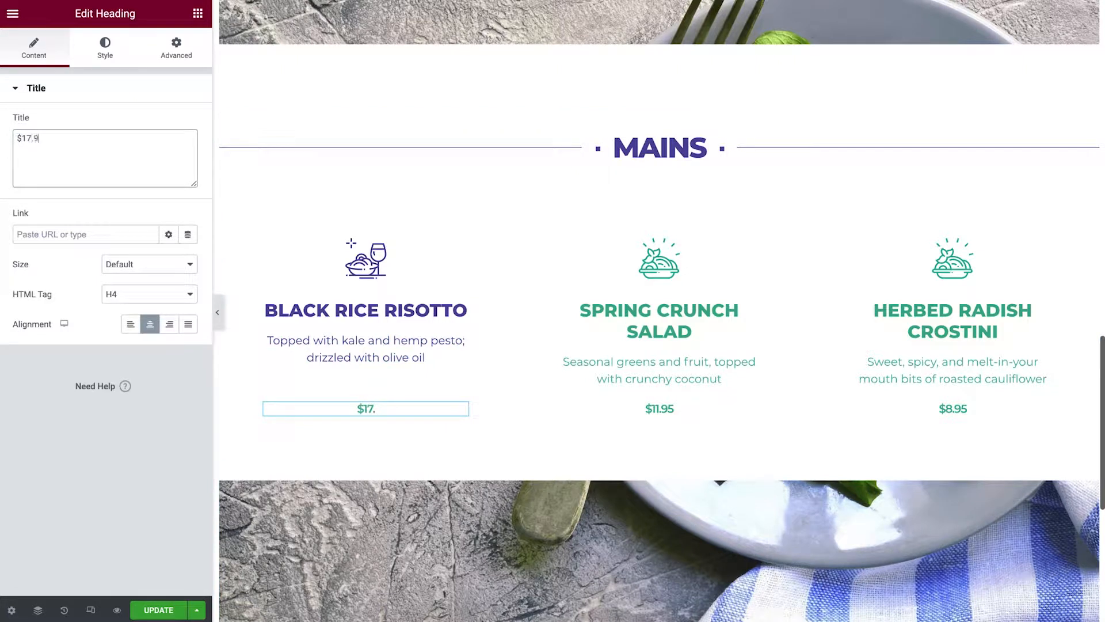
click(113, 56)
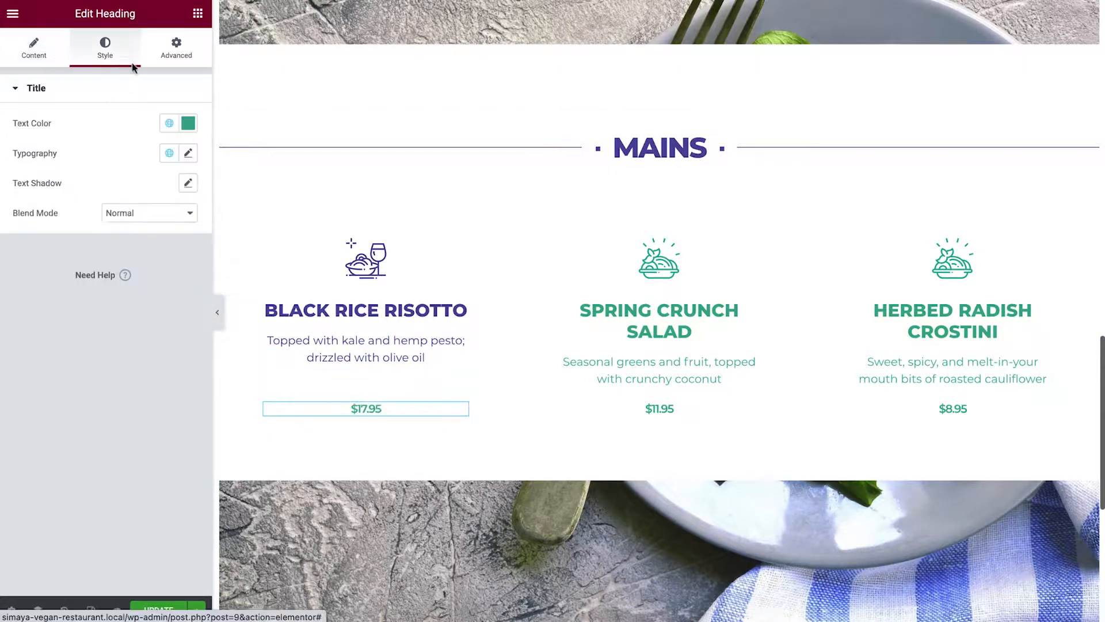
click(169, 123)
click(132, 189)
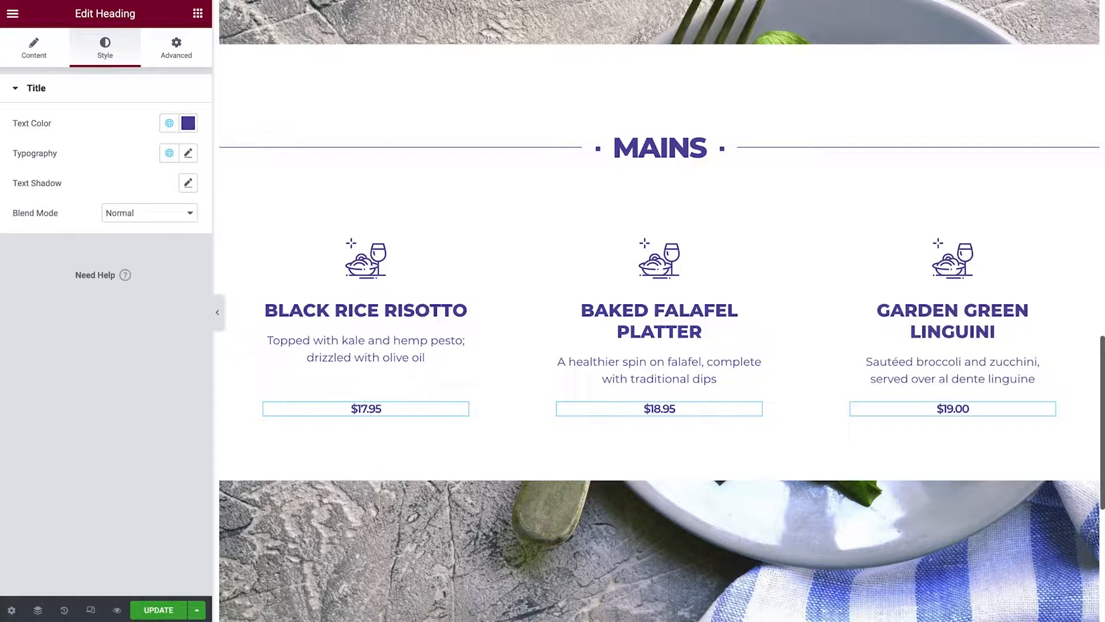
Replace the background image of the spacer below the Mains dishes with the broccoli pasta photo from the media library
scroll(267, 185, down, 5)
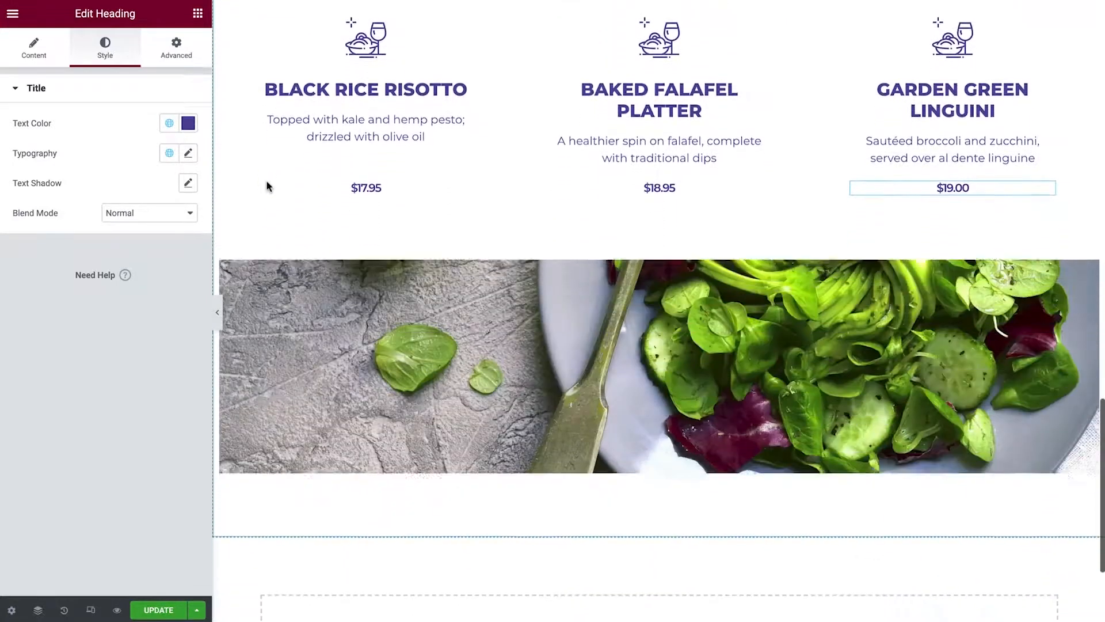
click(1011, 205)
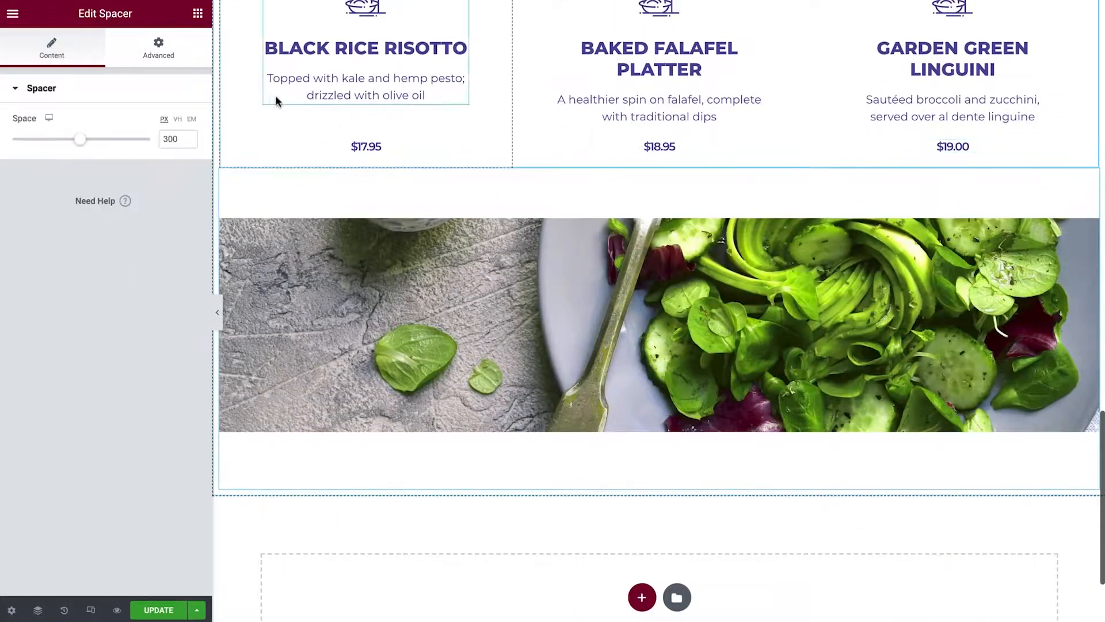
click(195, 58)
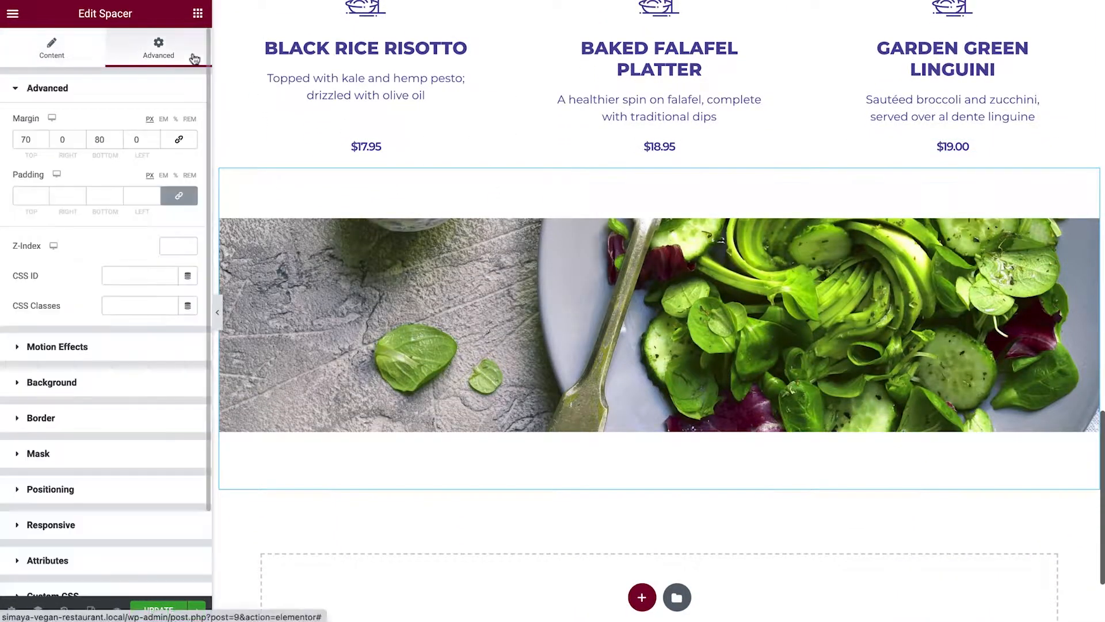
click(156, 381)
click(152, 339)
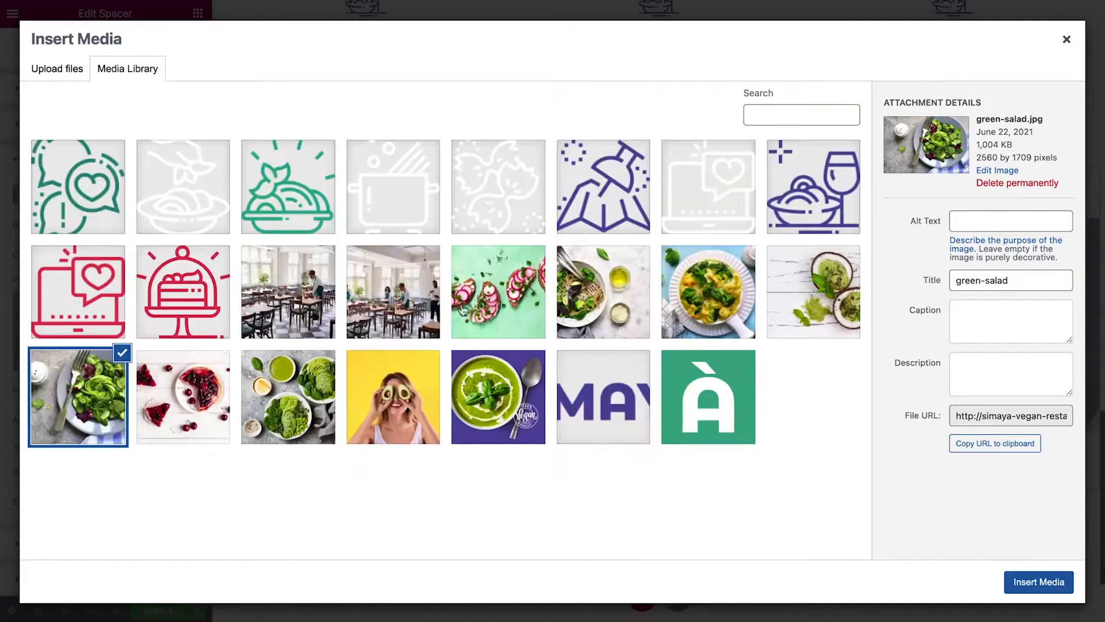
click(707, 294)
click(1039, 581)
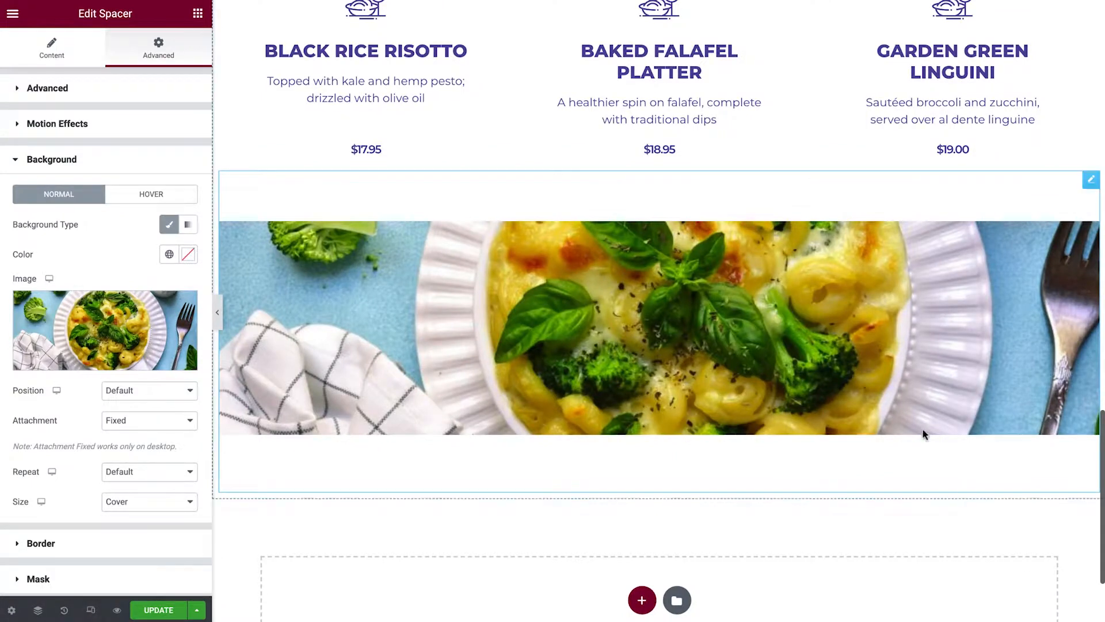
Duplicate the Mains section and rename the copy "Desserts" in the Navigator
scroll(909, 403, up, 5)
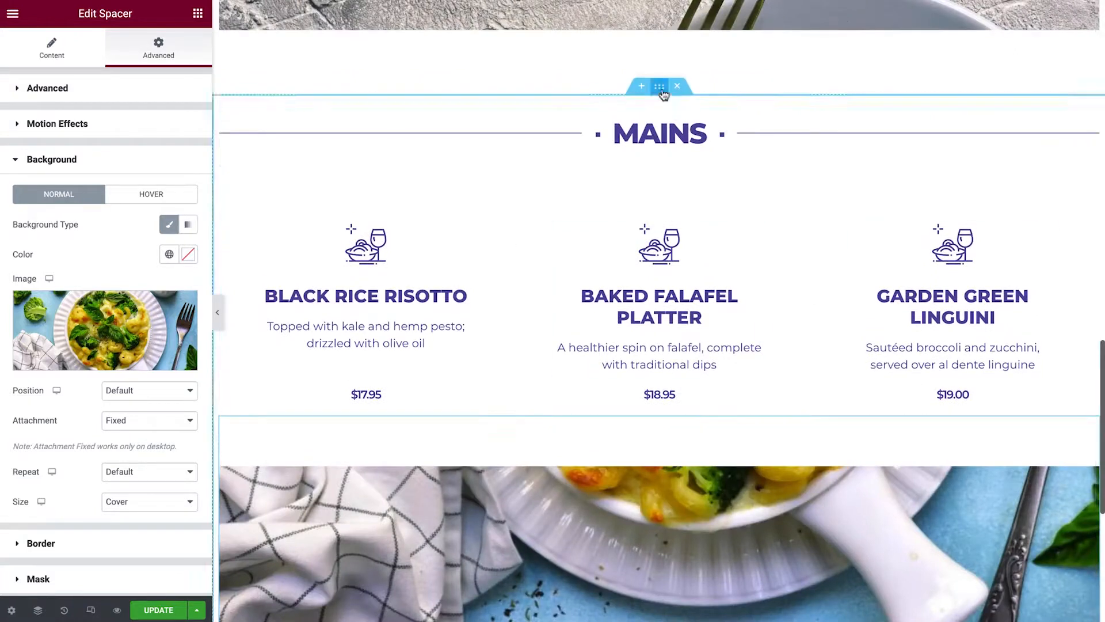
right_click(661, 91)
click(744, 124)
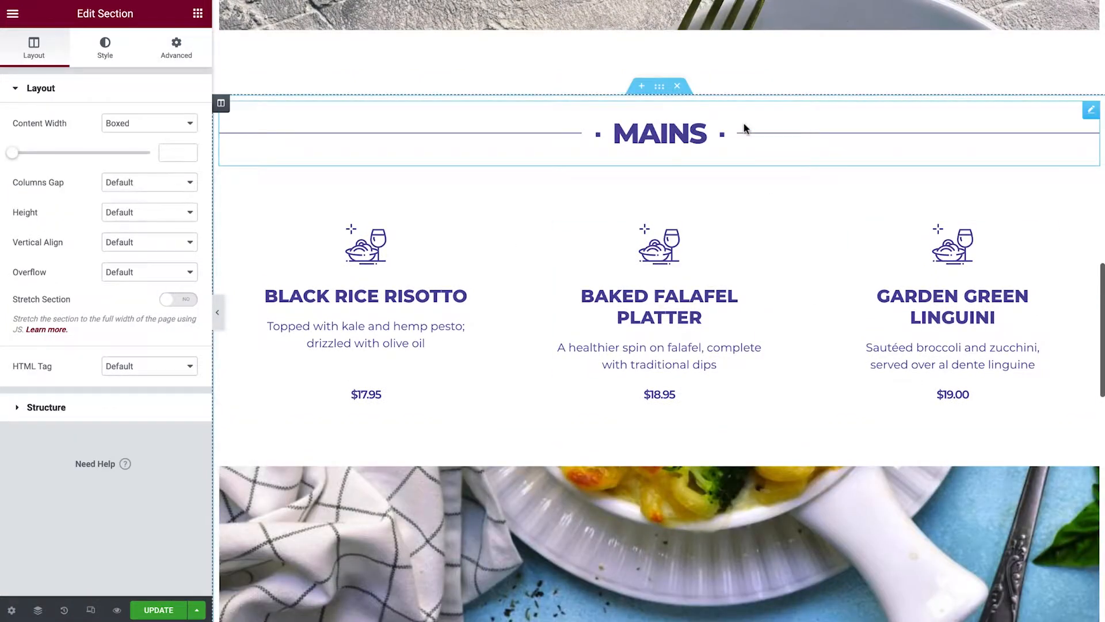
key(ctrl+i)
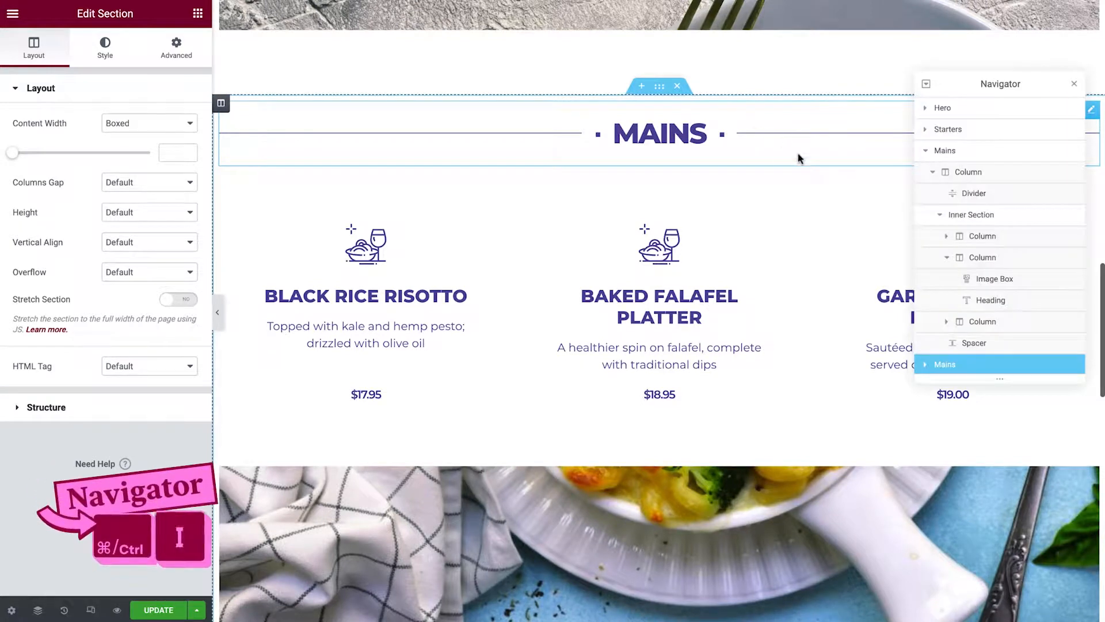
click(925, 150)
double_click(947, 172)
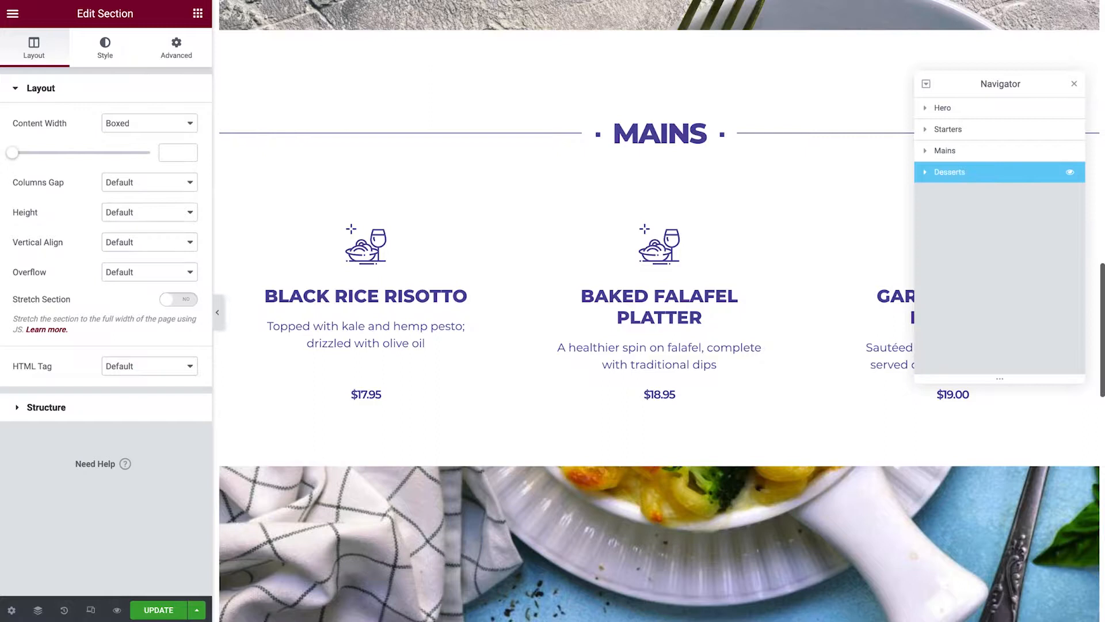
Change the divider text of the duplicated section from Mains to "Desserts", keeping the dots around it
scroll(1002, 175, down, 10)
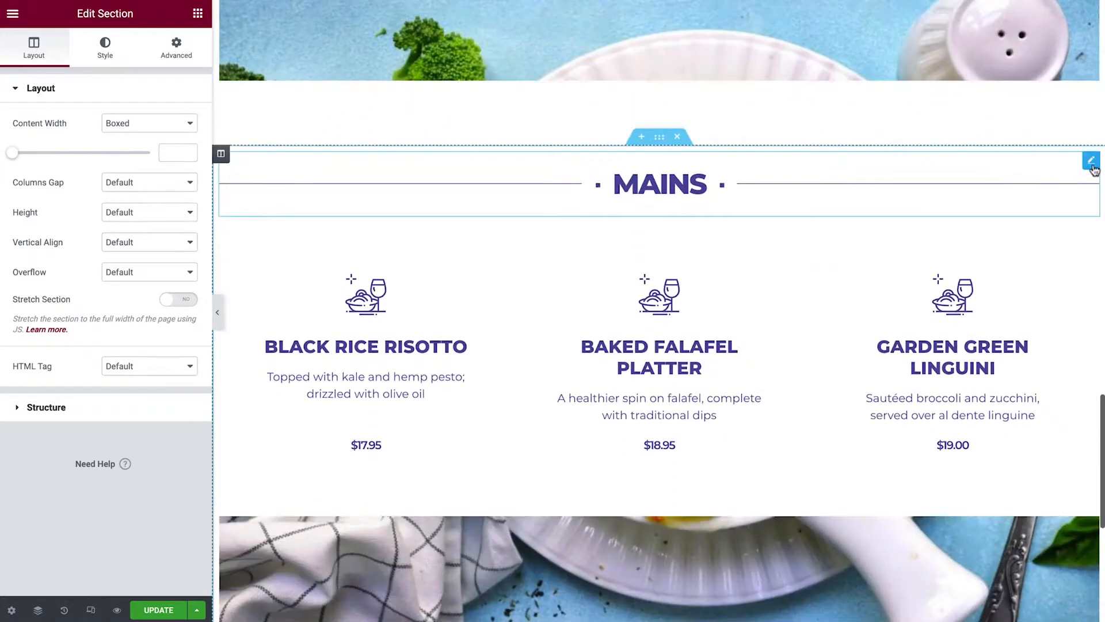
click(1092, 164)
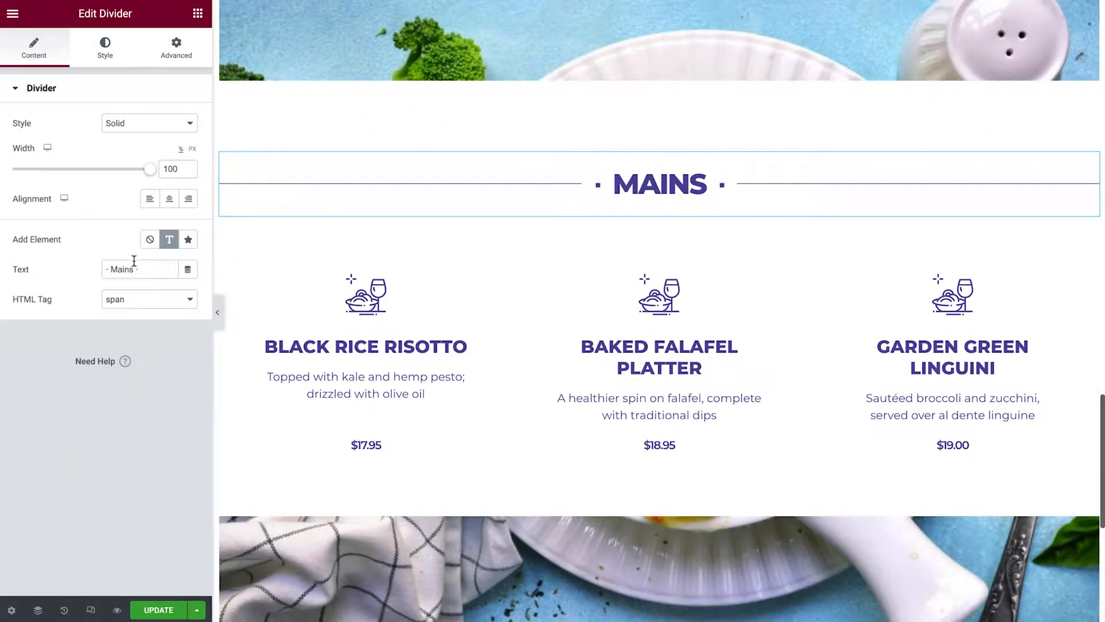
text(Desserts)
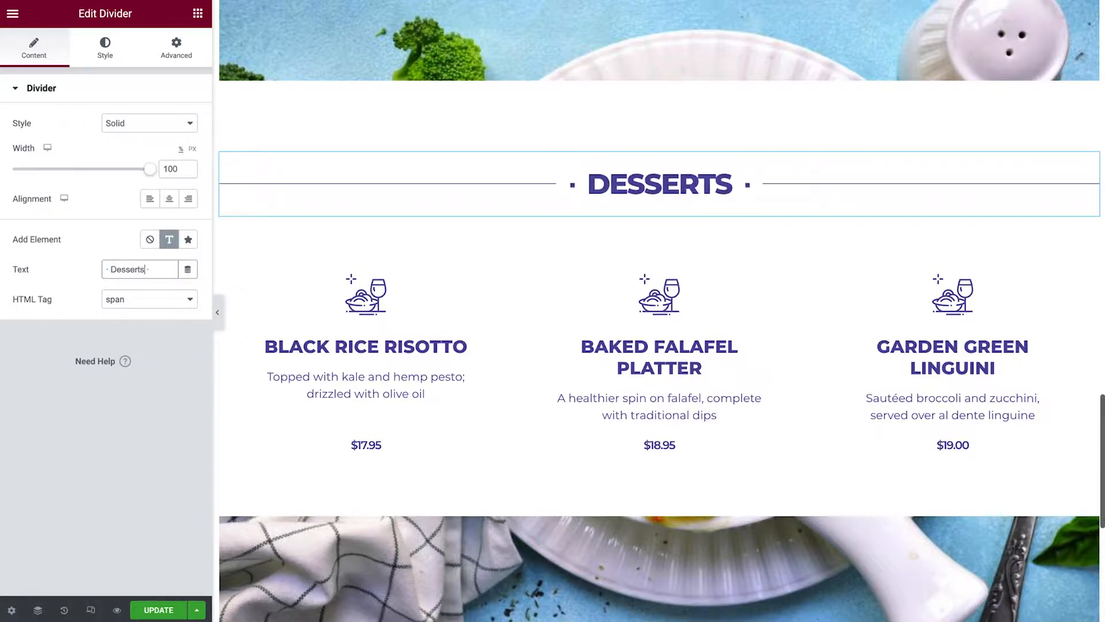
Set the Desserts divider's line color and text color to the global color Raspberry
click(105, 50)
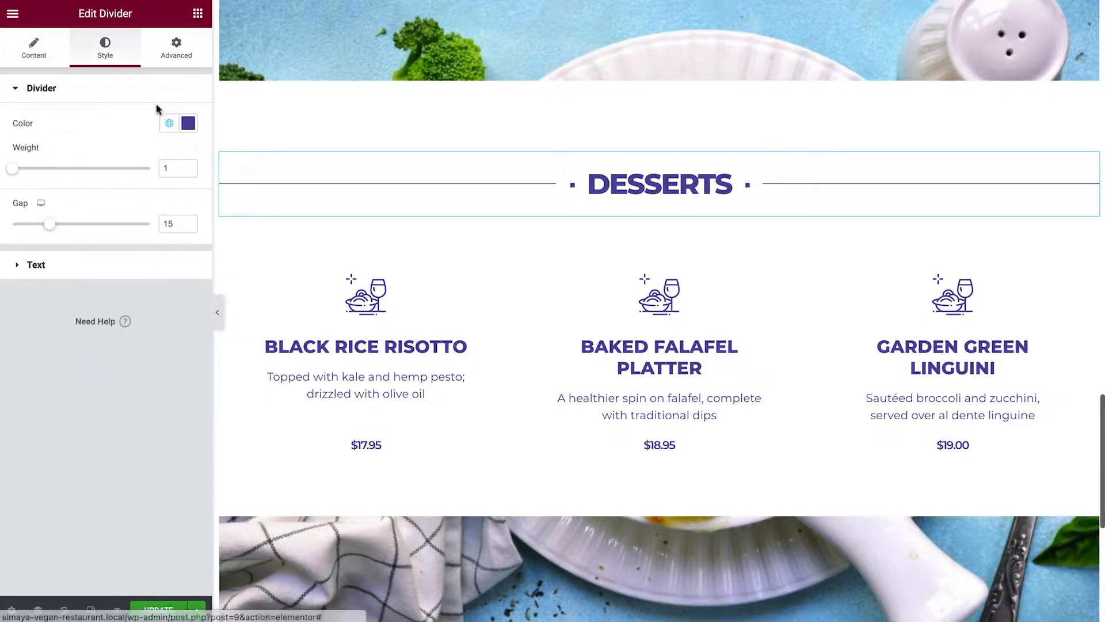
click(168, 123)
click(130, 264)
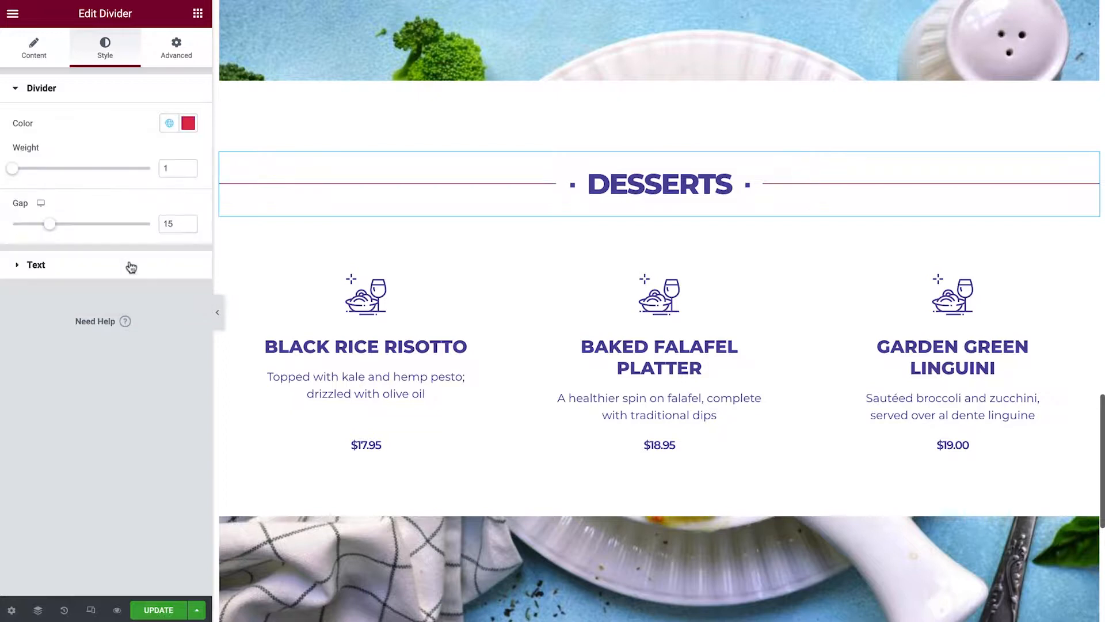
click(130, 269)
click(164, 162)
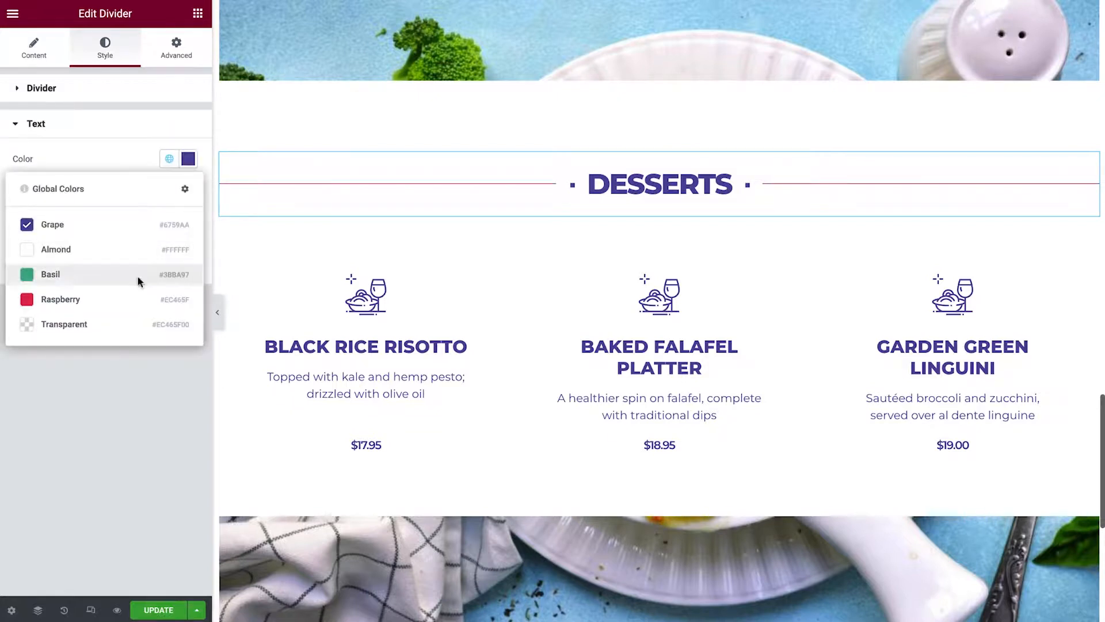
click(138, 299)
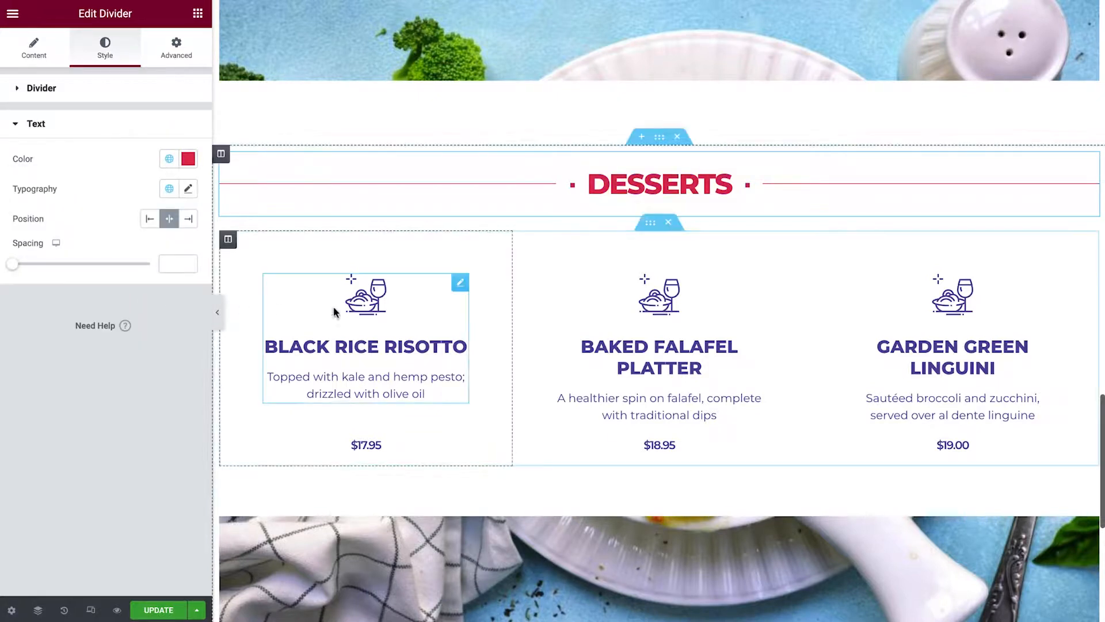
Replace the first dessert's image with icon-dessert-pink.png from the media library
click(460, 282)
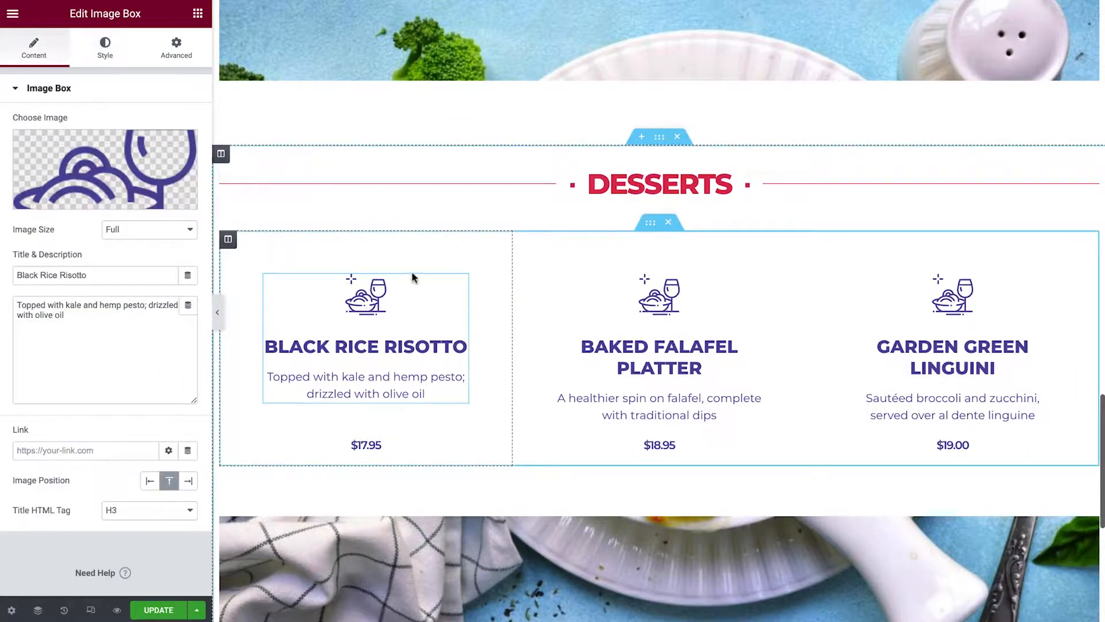
click(163, 179)
click(179, 276)
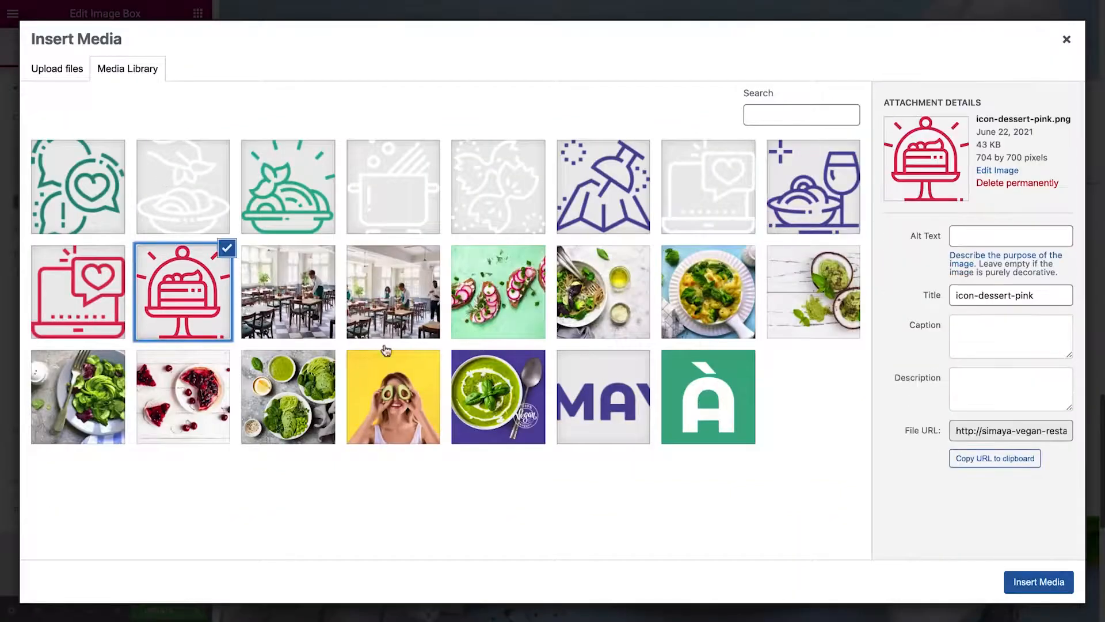
click(1011, 582)
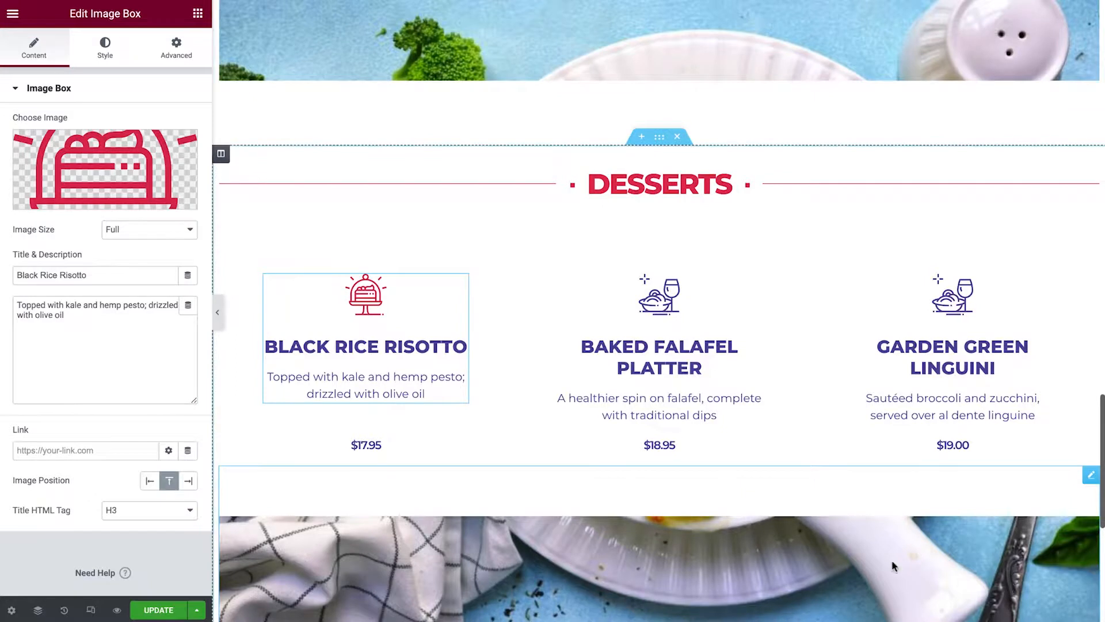
Title the first dessert "CocoChoco Cake" and describe it as "The fudgiest dark chocolate cake, layered with coconut"
triple_click(148, 272)
text(CocoChoco Cake)
key(Tab)
key(super+a)
text(The fudgiest dark chocolate cake, layered with coconut)
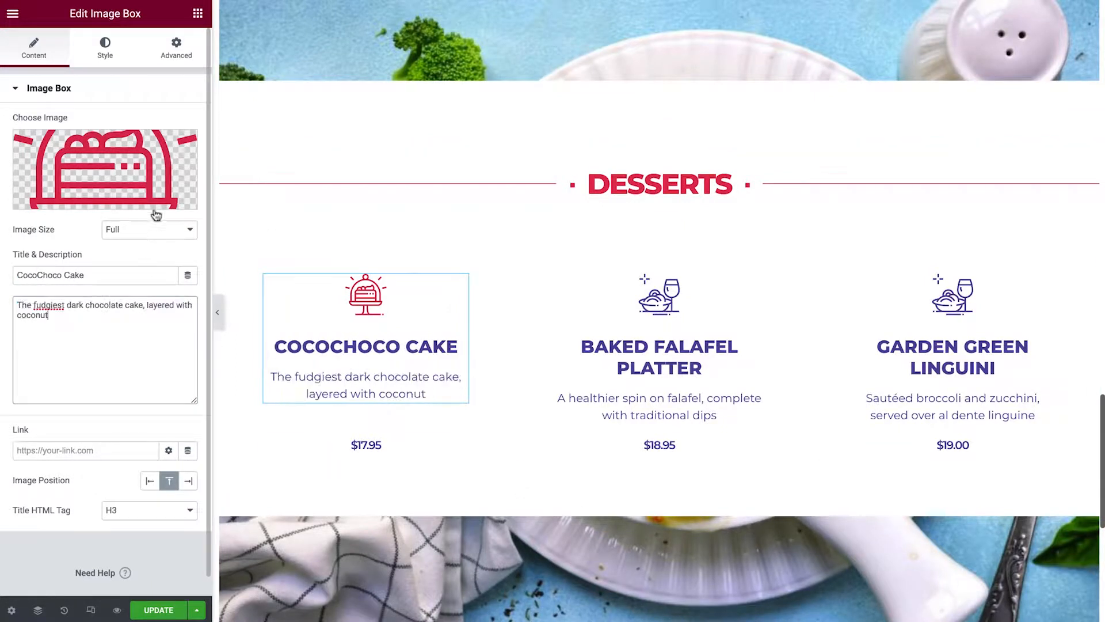
Set the CocoChoco Cake title and description colors to the global color Raspberry
click(112, 57)
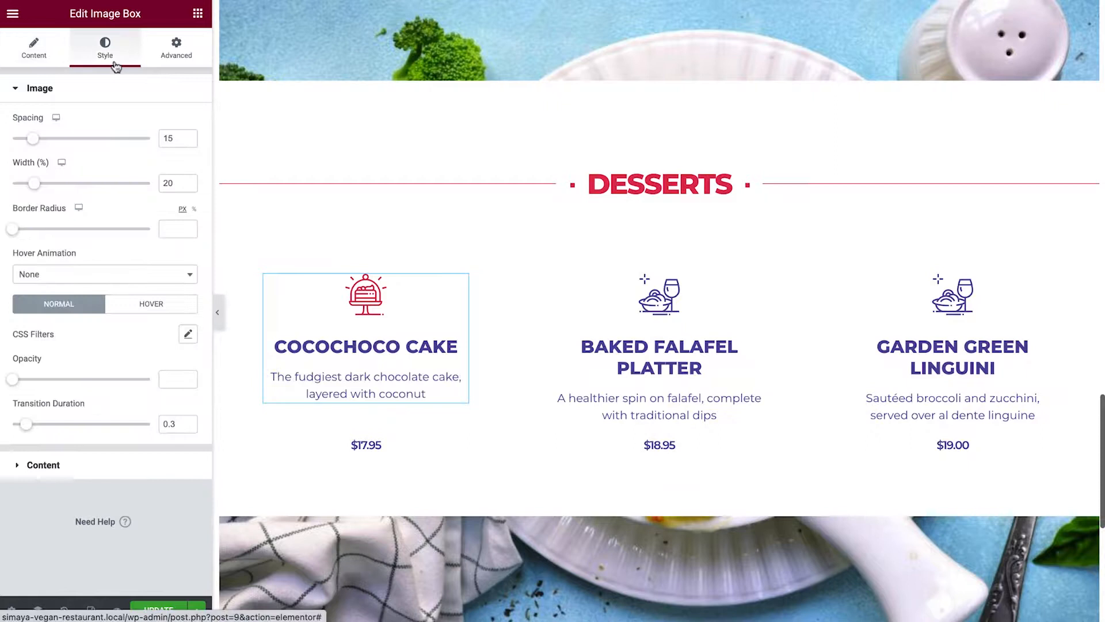
click(86, 475)
click(168, 294)
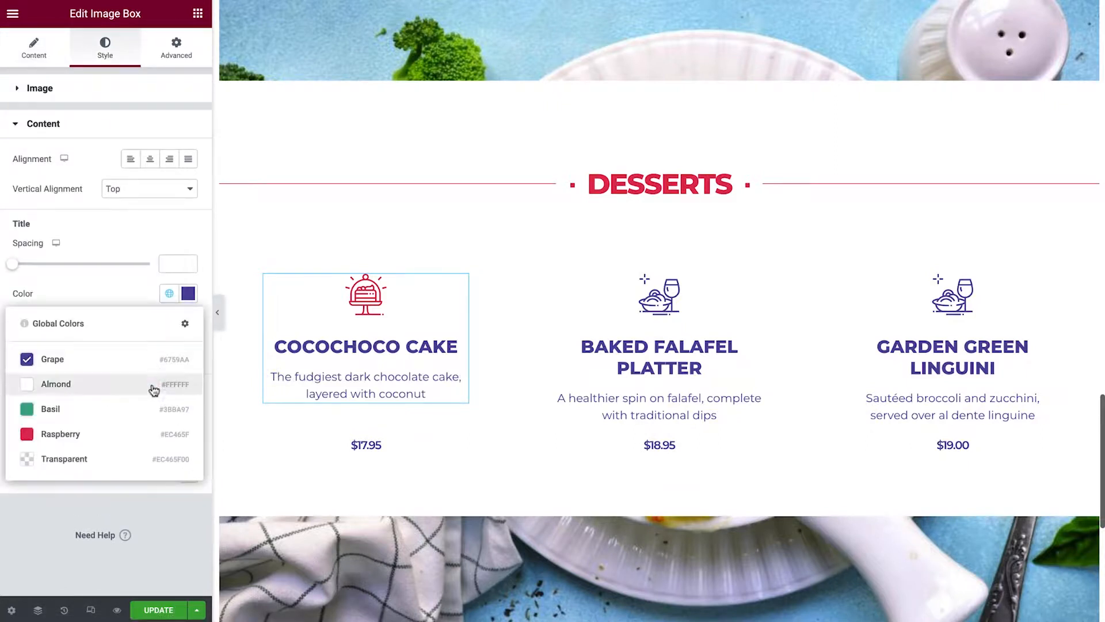
click(146, 439)
click(169, 413)
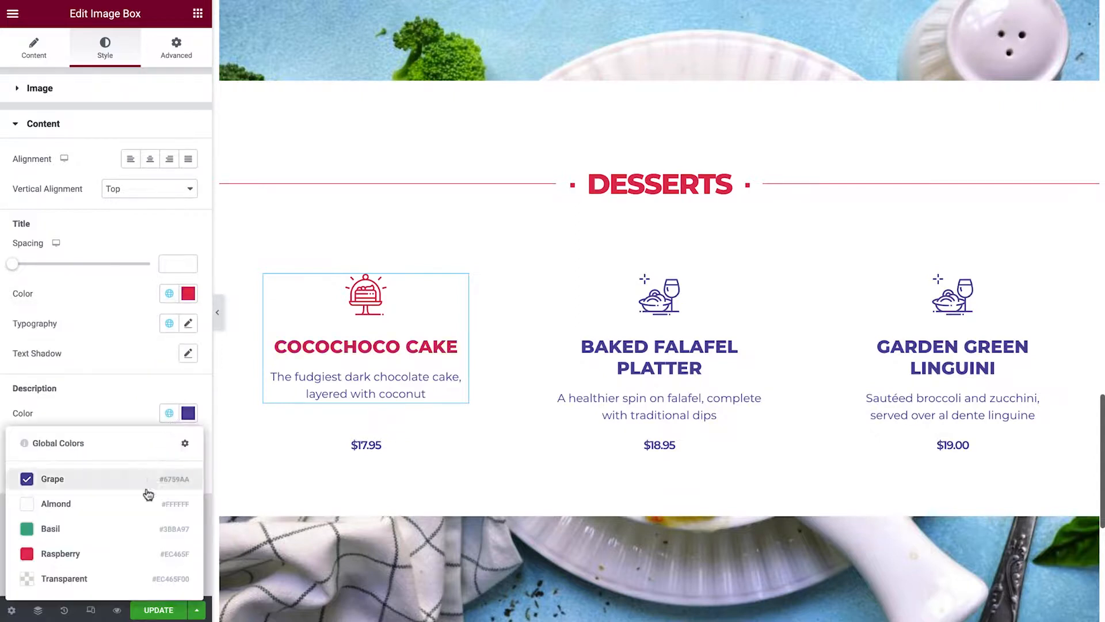
click(134, 554)
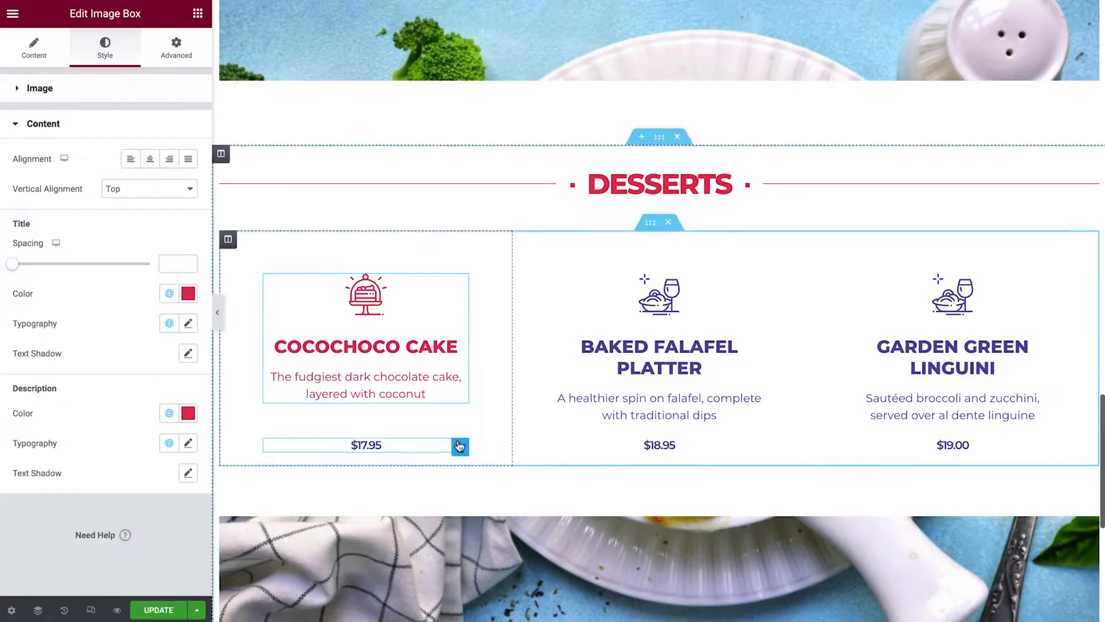
Set the CocoChoco Cake price to $7.95 and its text color to Raspberry
click(460, 445)
triple_click(128, 152)
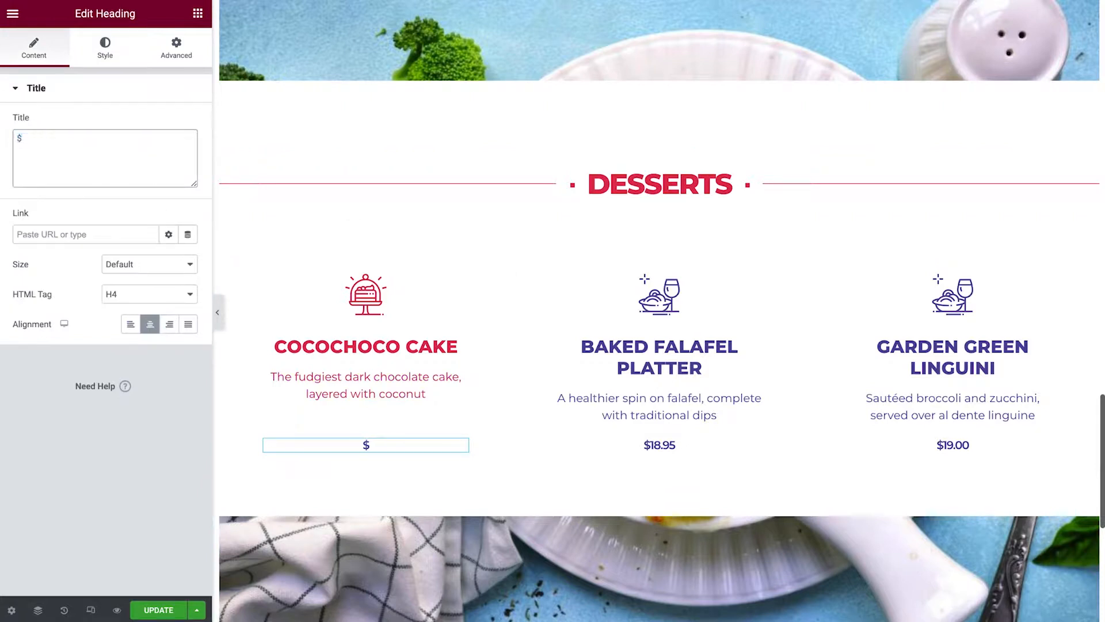
click(111, 53)
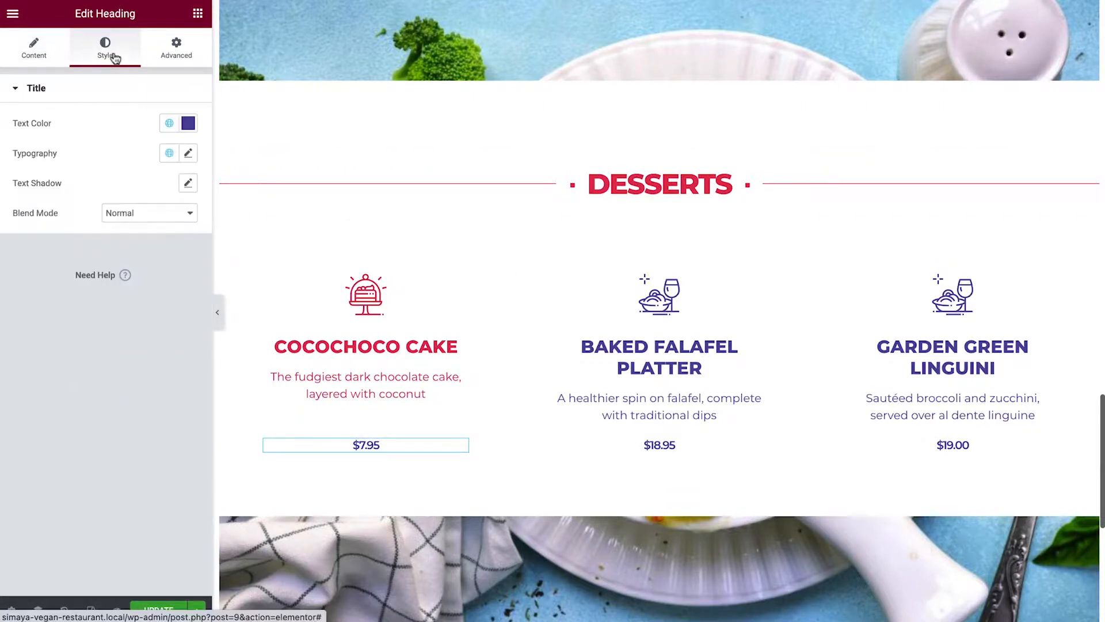
click(168, 125)
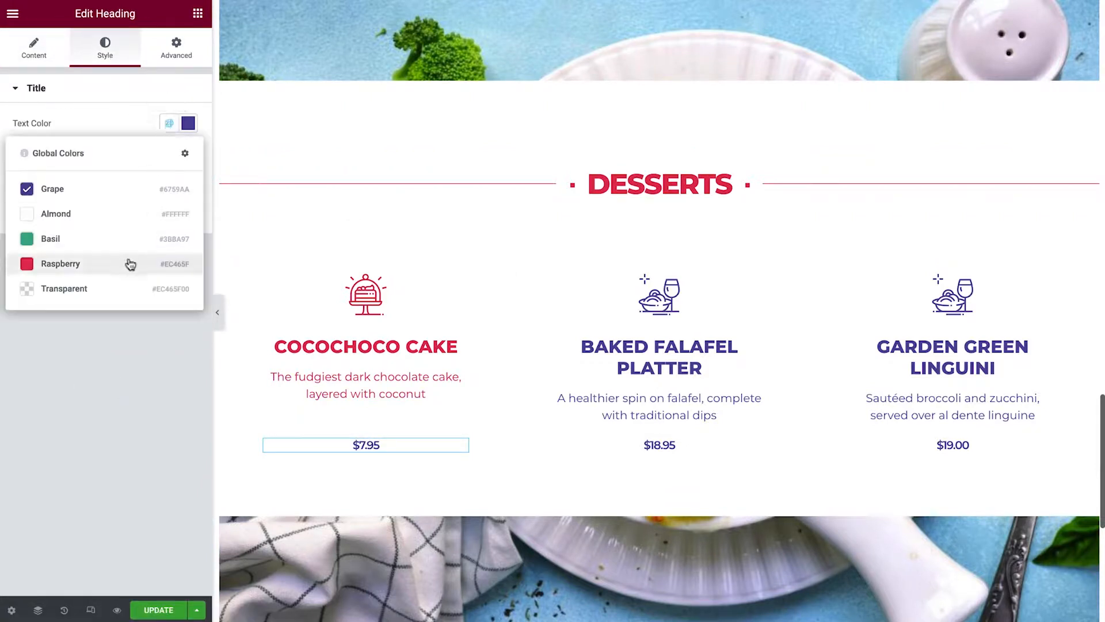
click(61, 263)
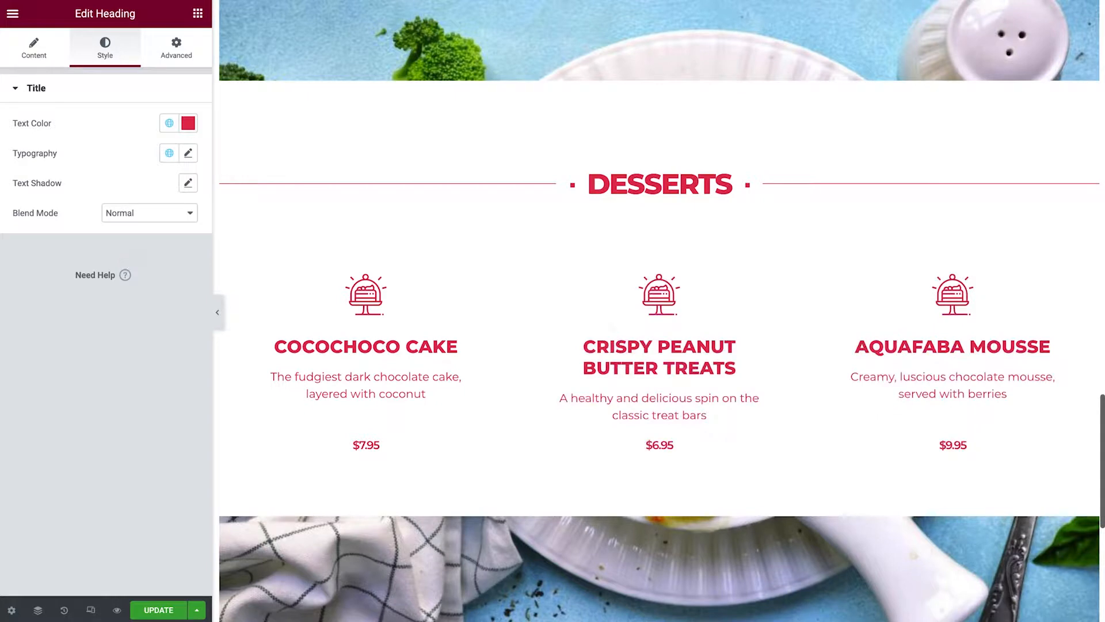
Replace the background image of the spacer below the desserts with the berry tart photo from the media library
scroll(609, 321, down, 3)
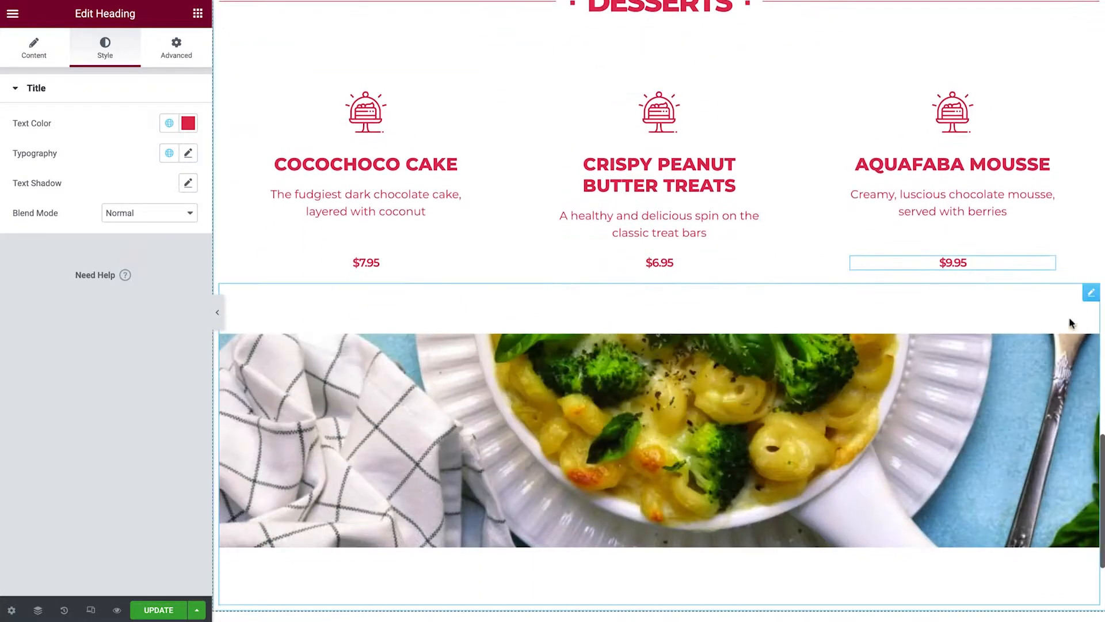
click(1090, 294)
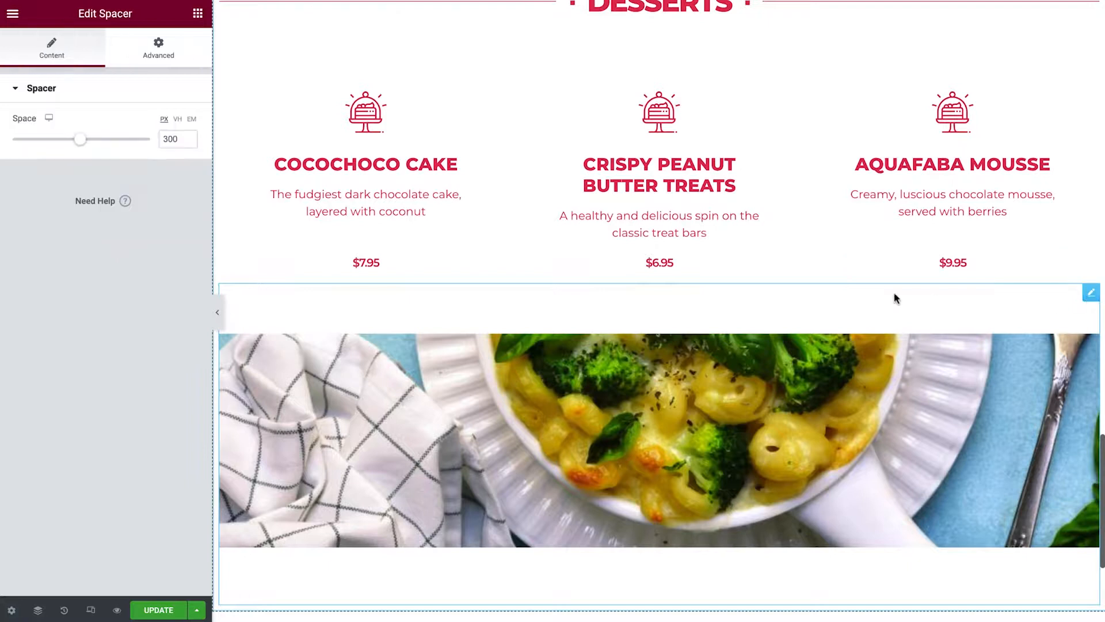
click(170, 57)
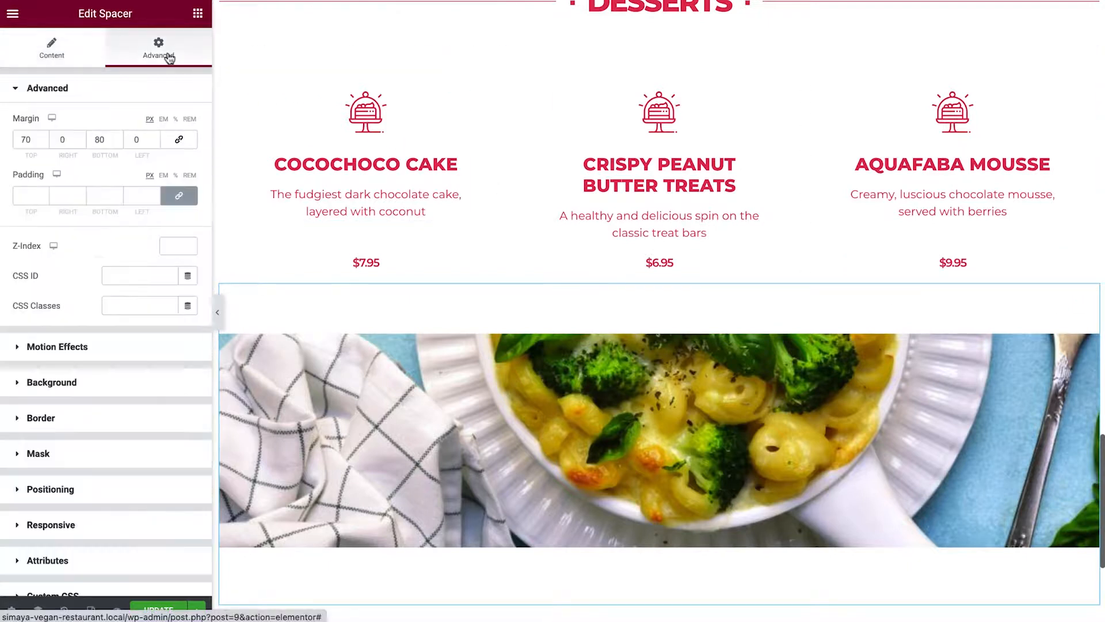
click(136, 384)
click(139, 345)
click(183, 383)
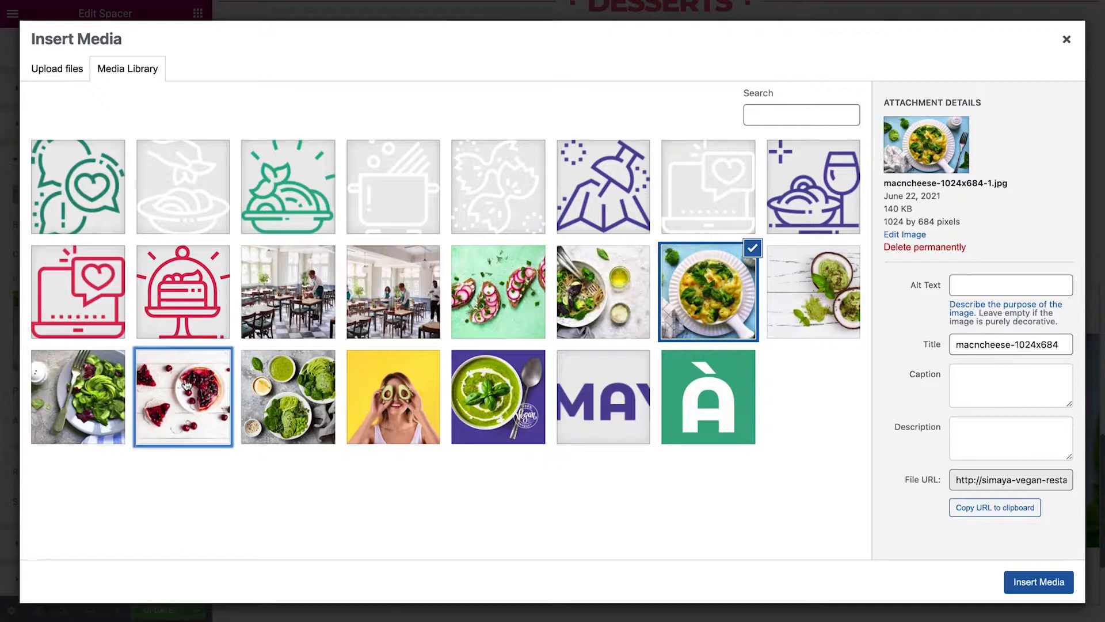
click(1018, 582)
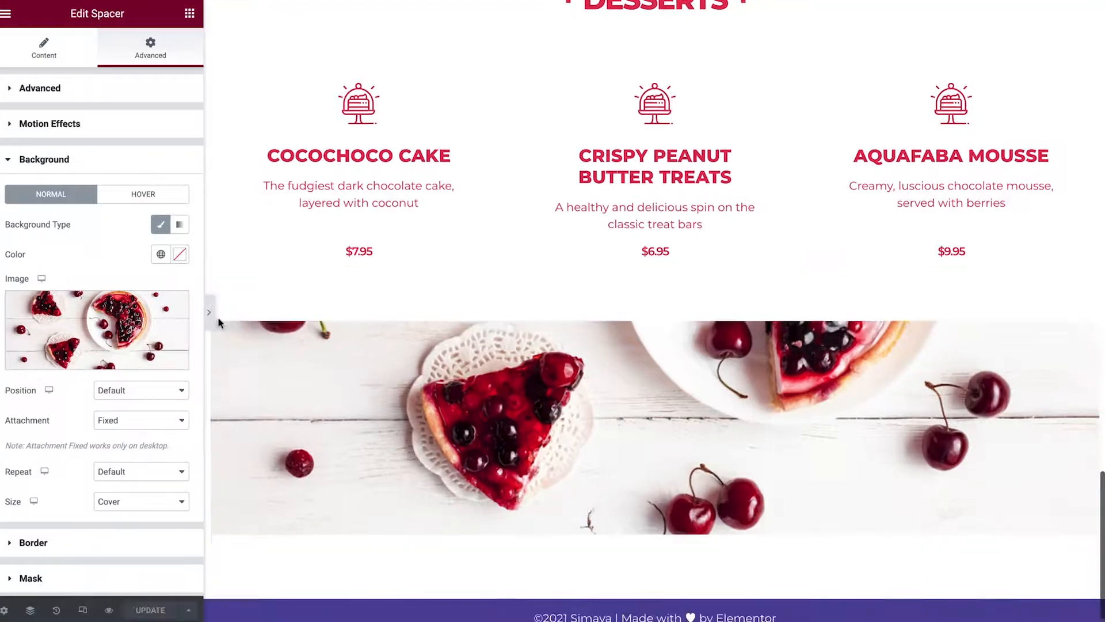
Collapse the editing panel and review the menu page from the Desserts section up through Mains and Starters
click(217, 315)
scroll(553, 310, up, 5)
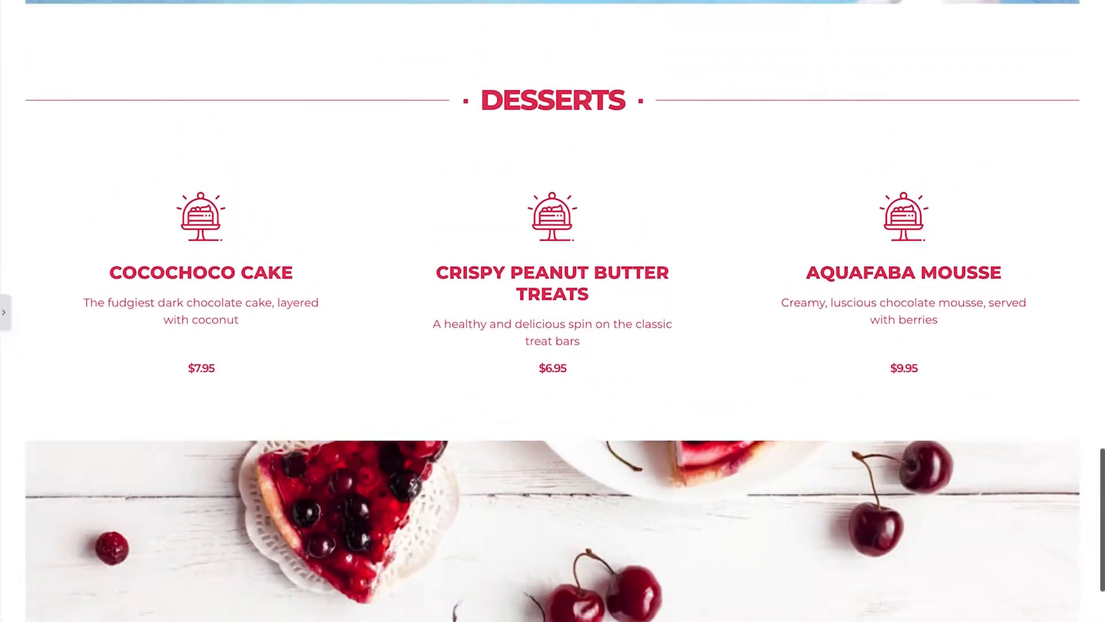
scroll(553, 310, up, 5)
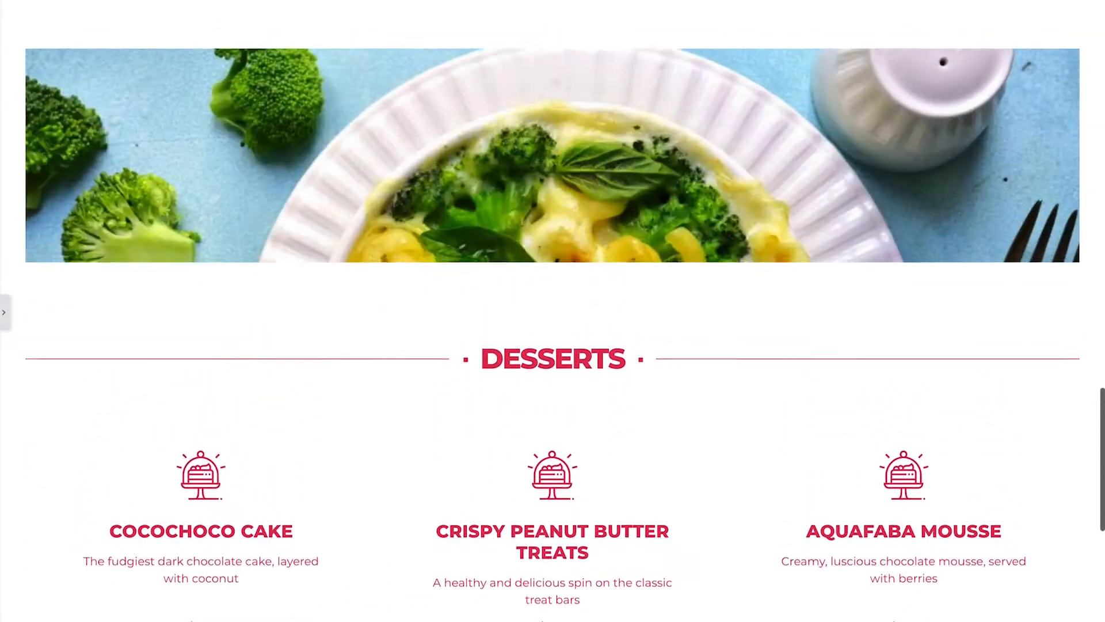
scroll(552, 311, up, 5)
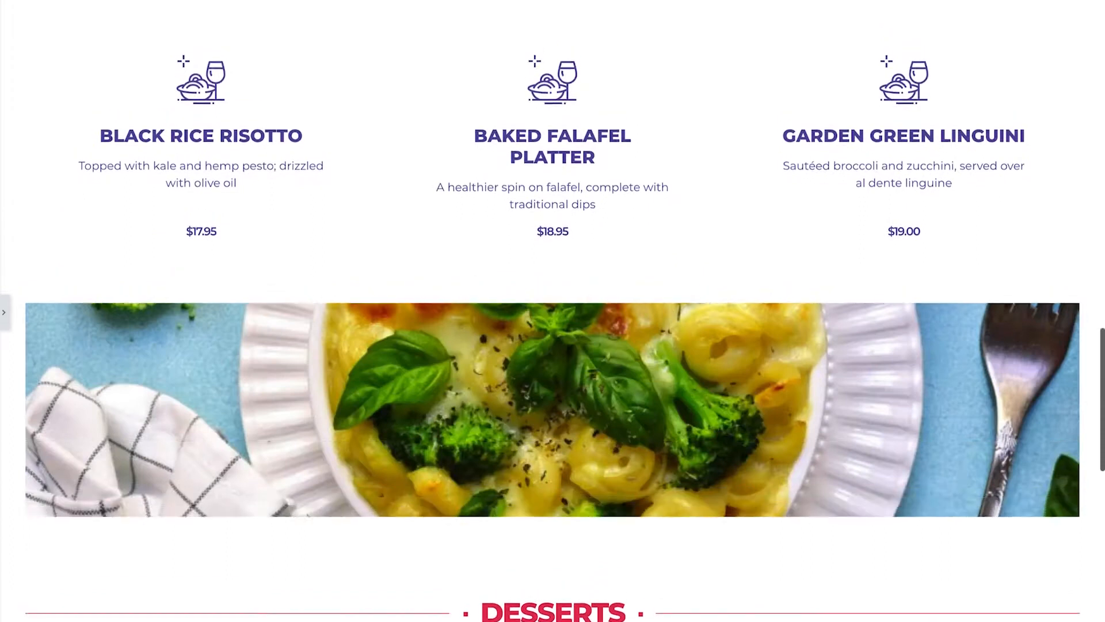
scroll(552, 311, up, 5)
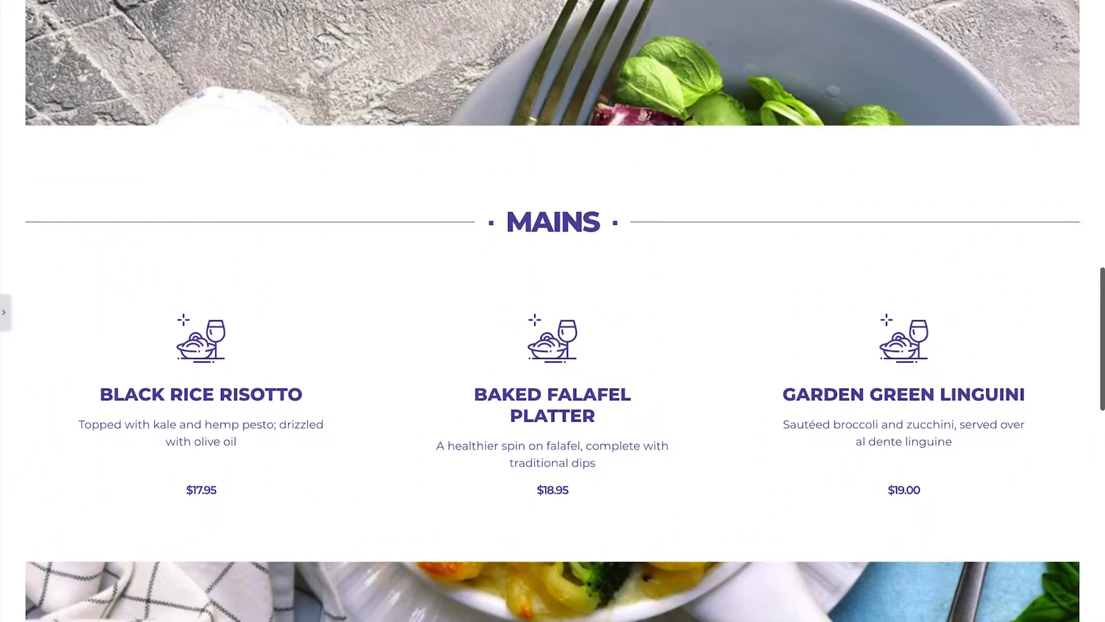
scroll(553, 311, up, 5)
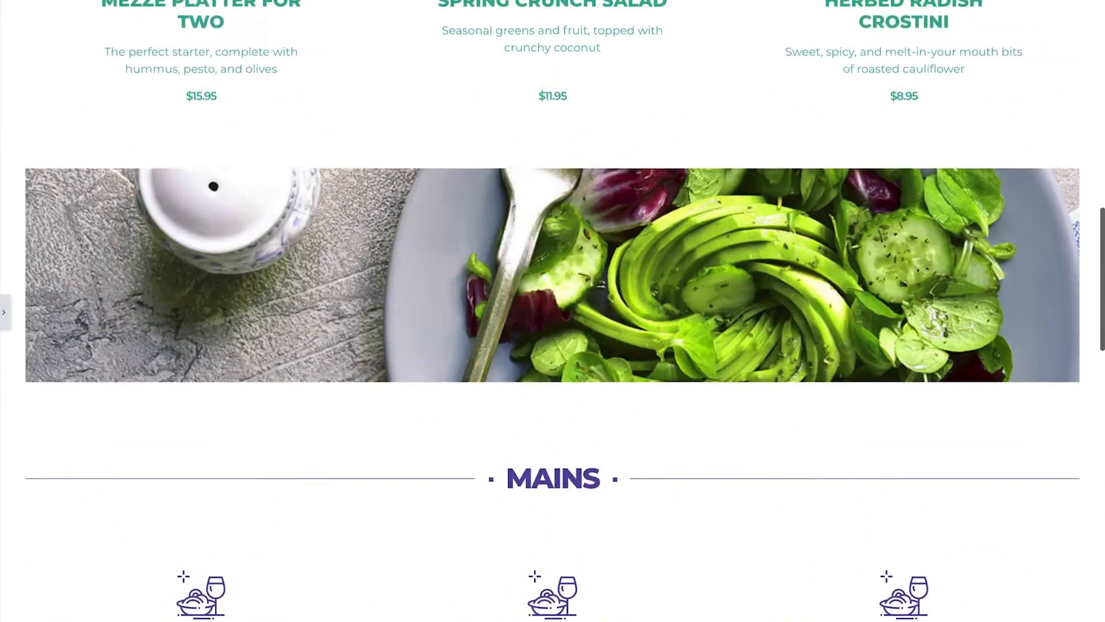
scroll(553, 311, up, 5)
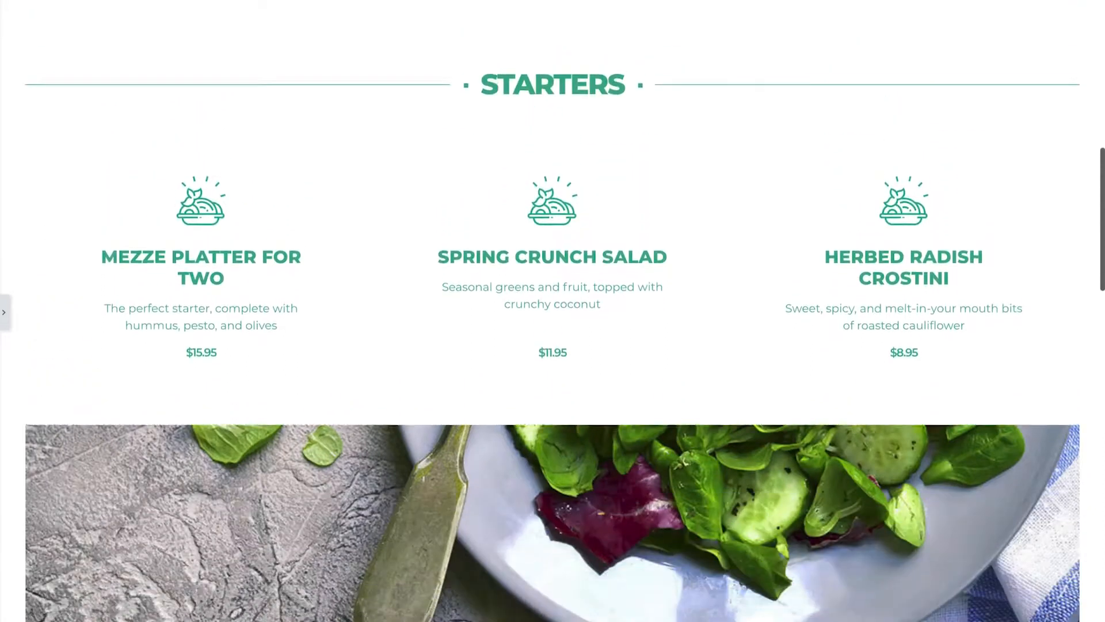
scroll(552, 311, up, 5)
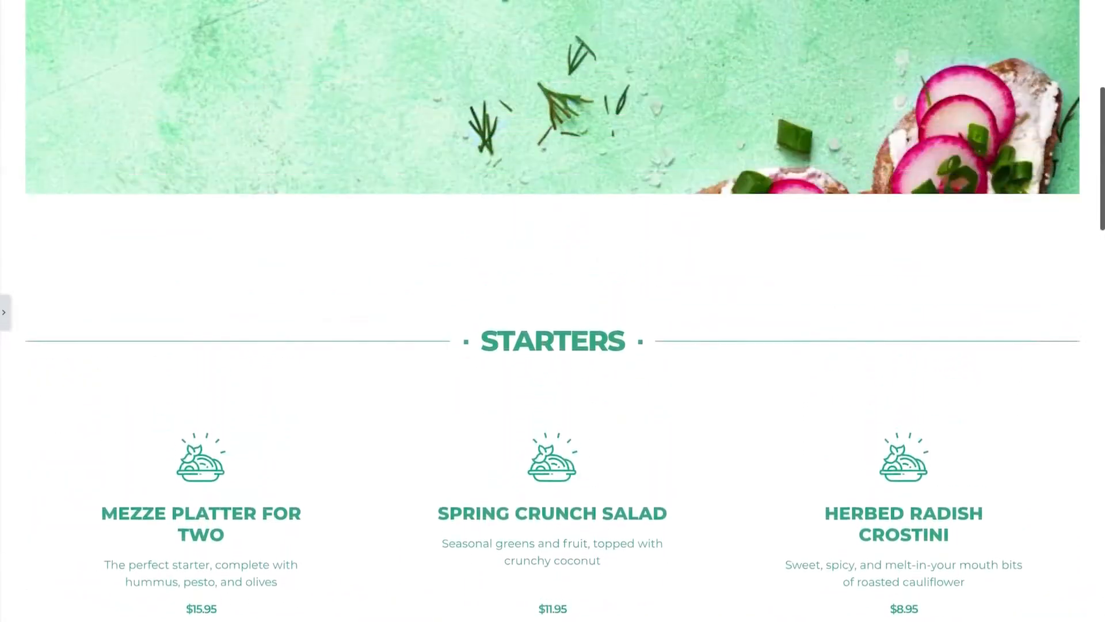
Return to the page header, reopen the editing panel and switch the preview to the tablet size
scroll(553, 311, up, 4)
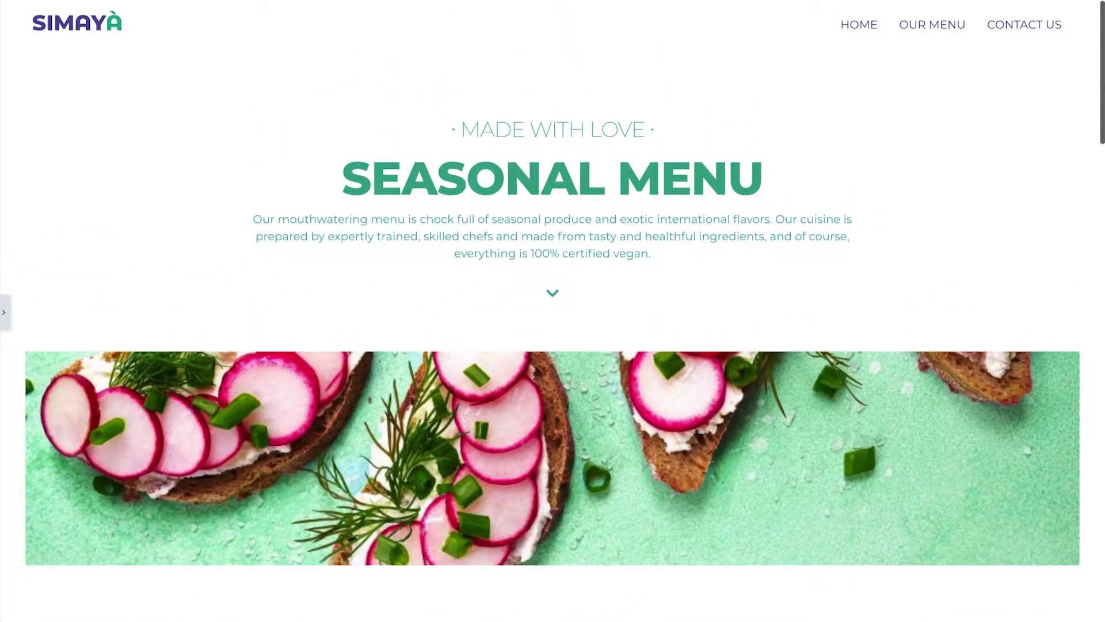
click(3, 325)
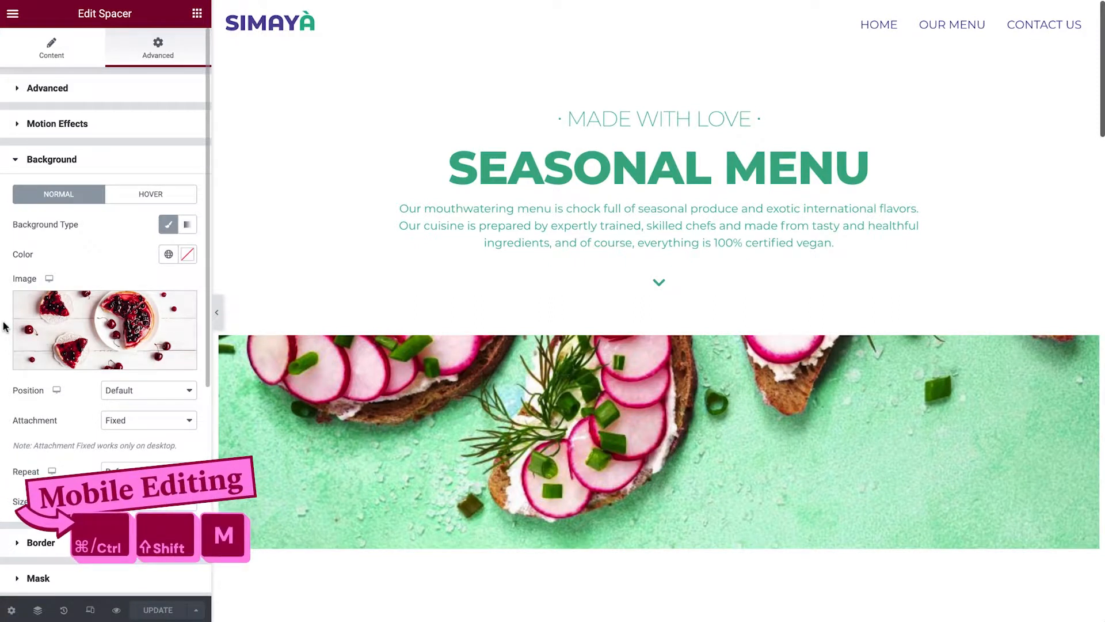
click(403, 201)
key(ctrl+shift+m)
Set the tablet padding of the Mezze Platter column to 10% top, 10% right, 5% bottom and 10% left, with the values unlinked
scroll(403, 199, down, 3)
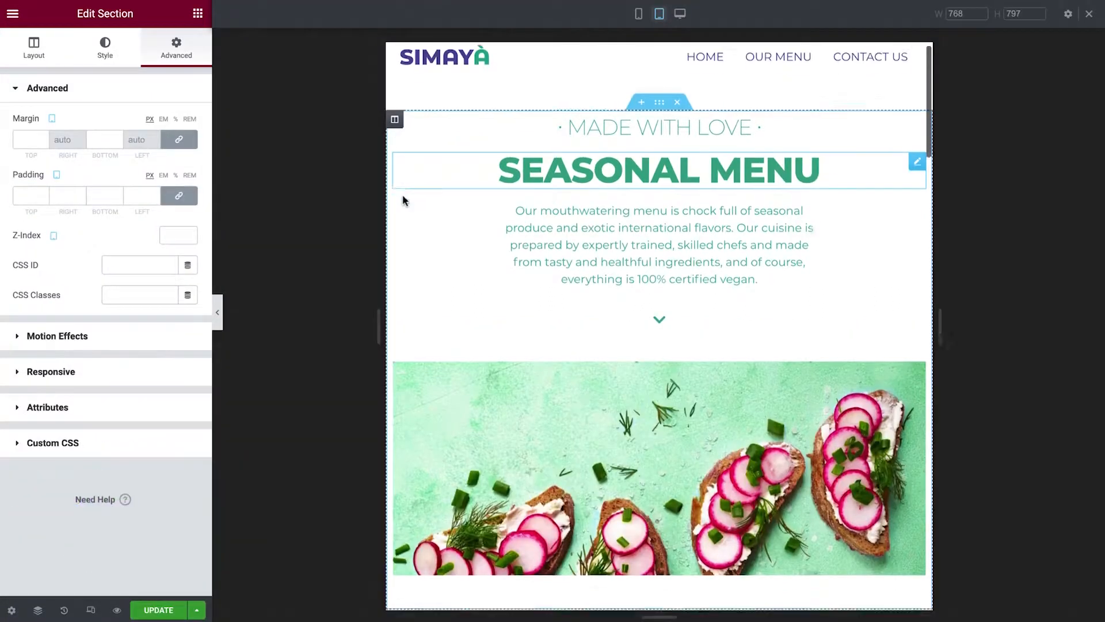
scroll(403, 199, down, 5)
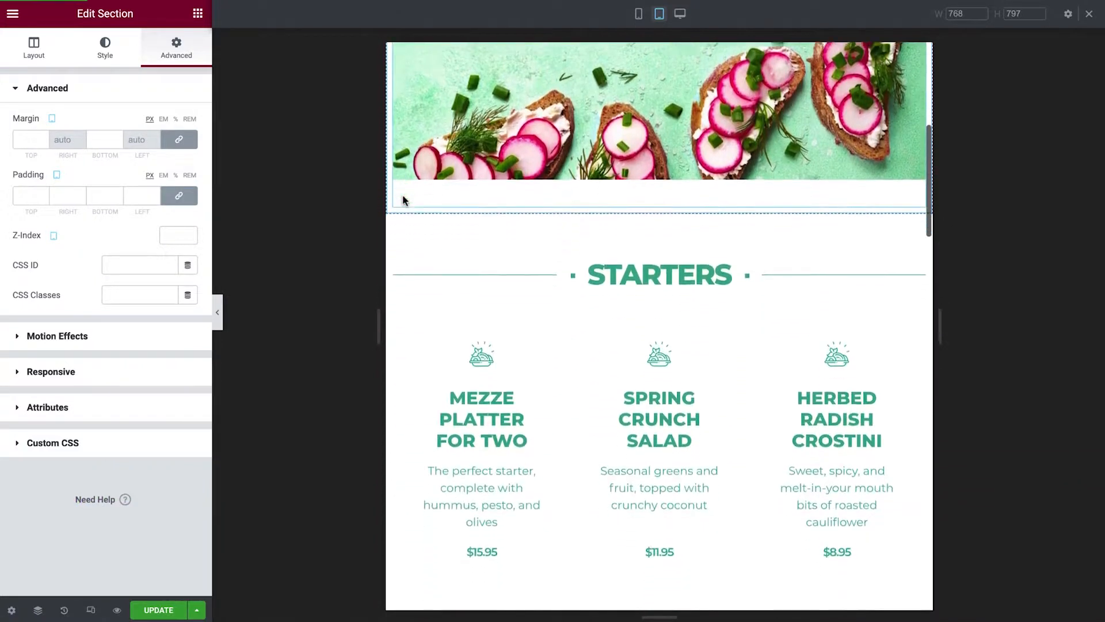
scroll(404, 202, down, 2)
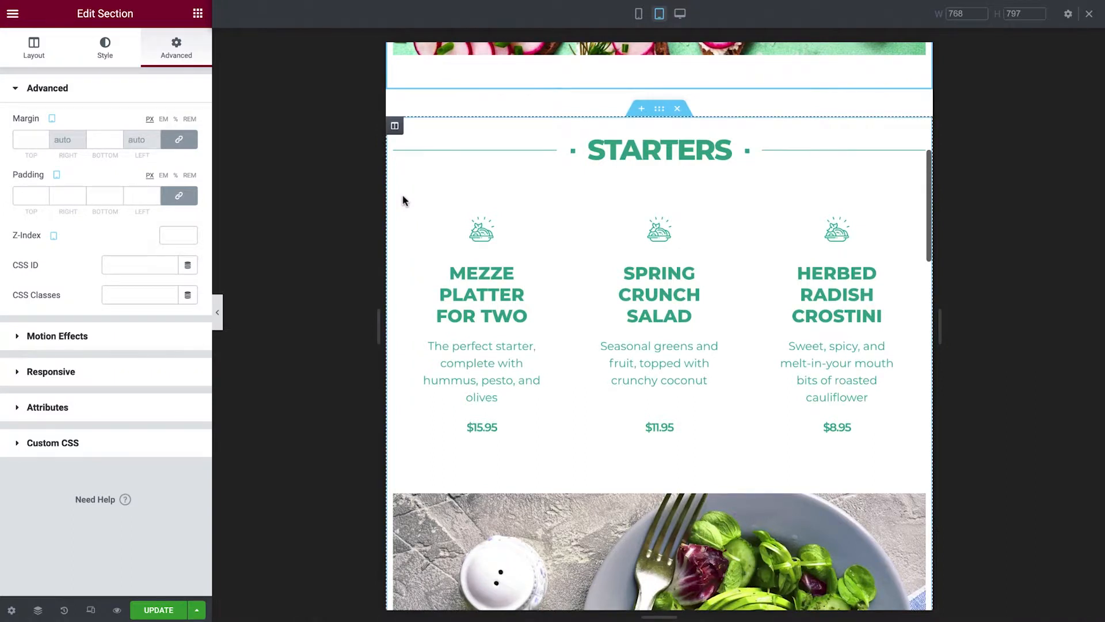
click(403, 200)
click(174, 181)
click(178, 196)
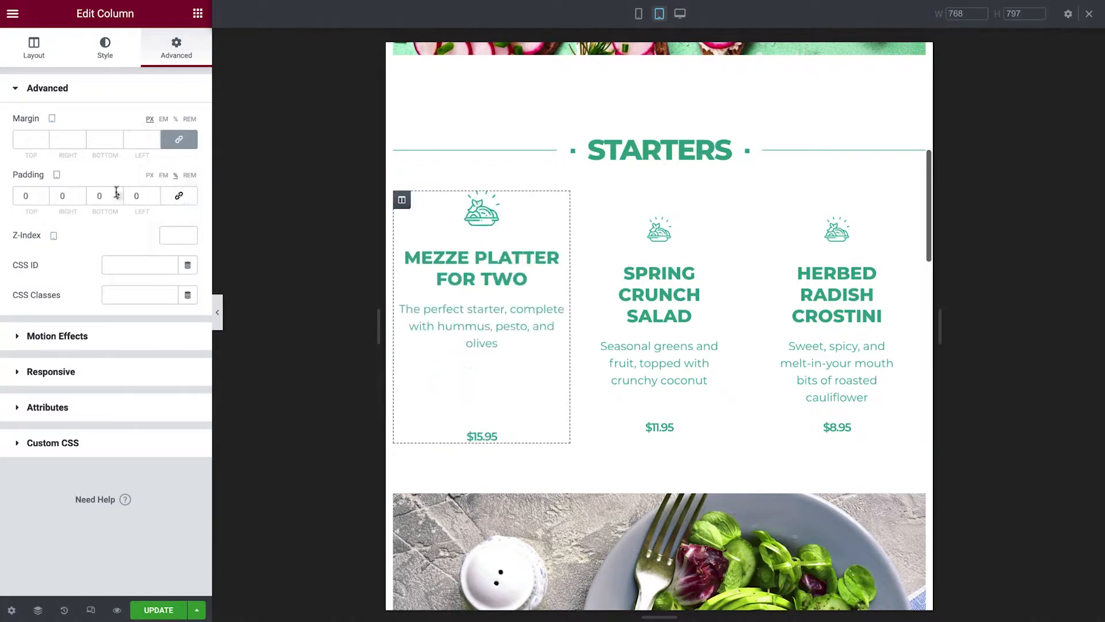
click(31, 195)
text(10)
key(Tab)
text(10)
key(Tab)
text(5)
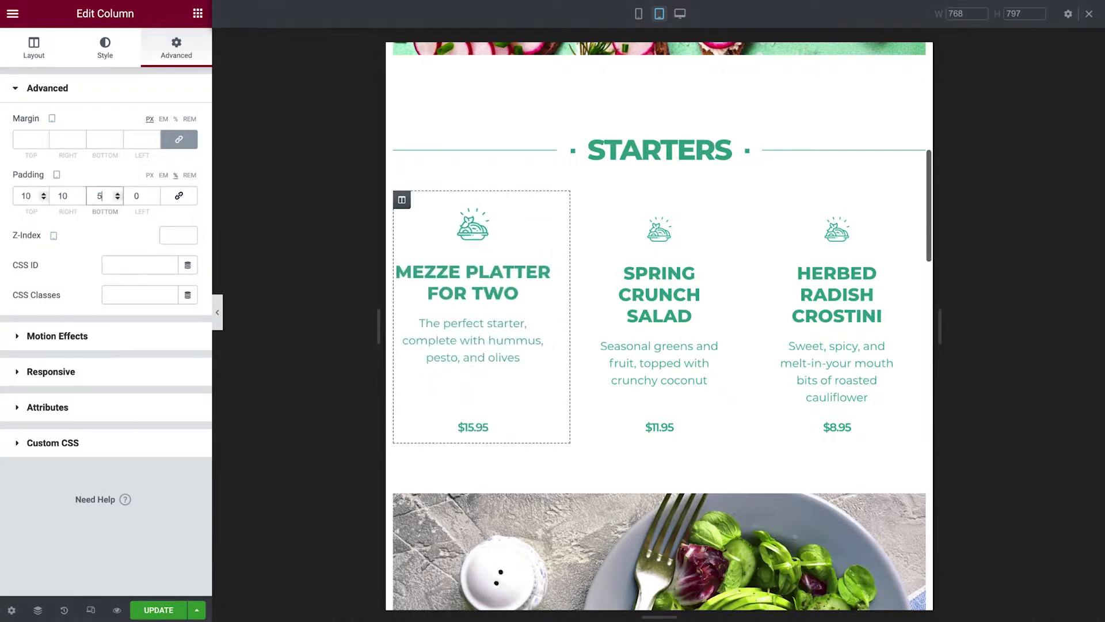
key(Tab)
text(10)
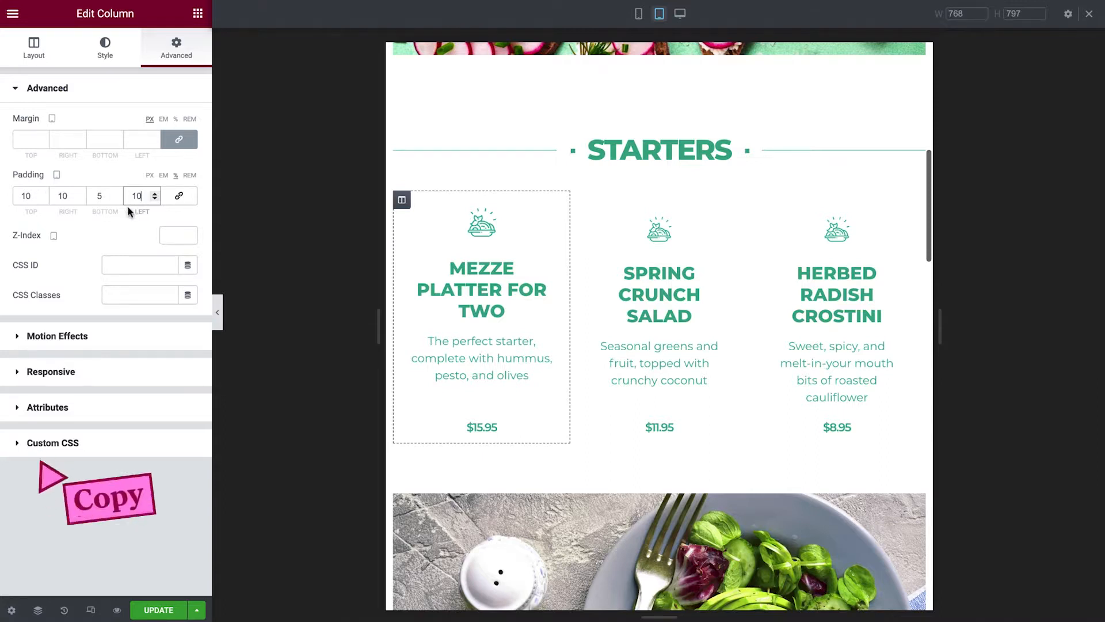
Copy the Mezze Platter column and paste its style onto the Spring Crunch Salad and Herbed Radish Crostini columns
right_click(398, 209)
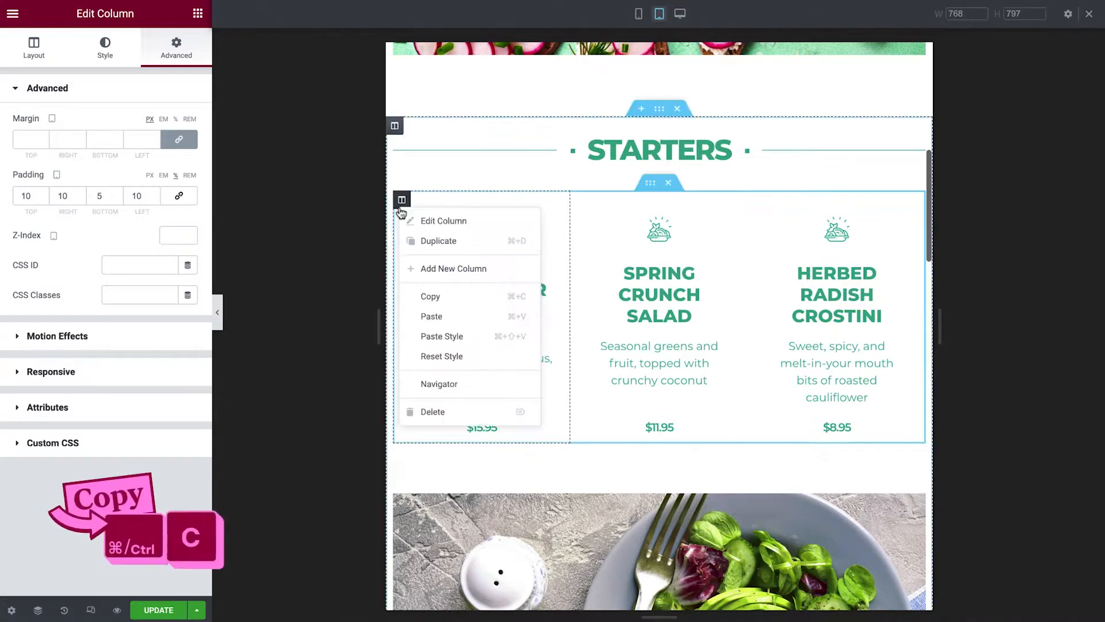
click(438, 297)
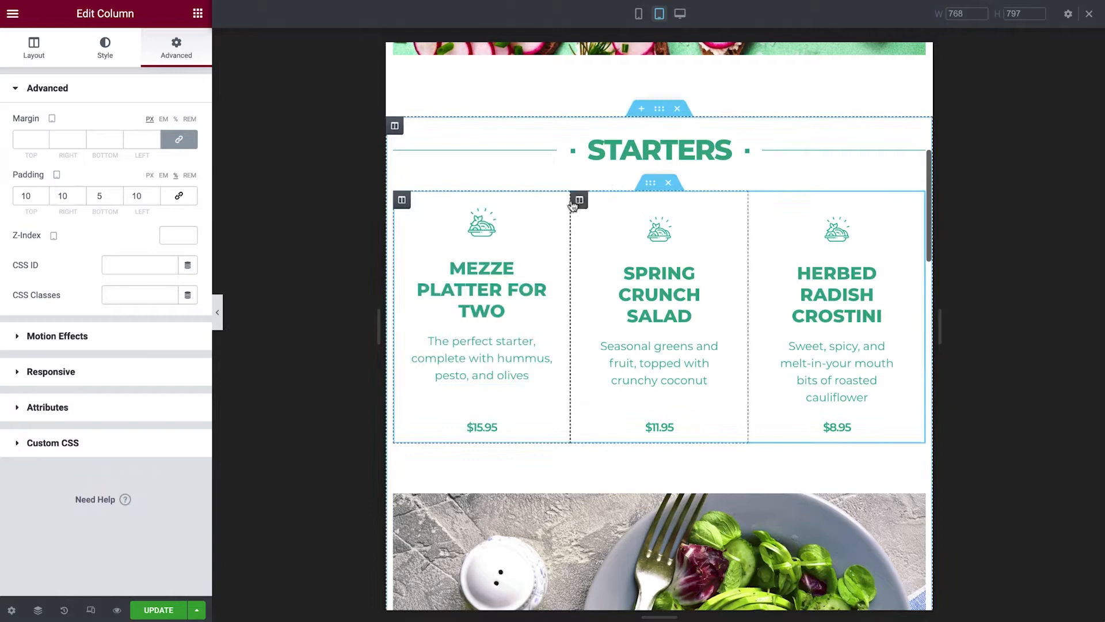
click(579, 201)
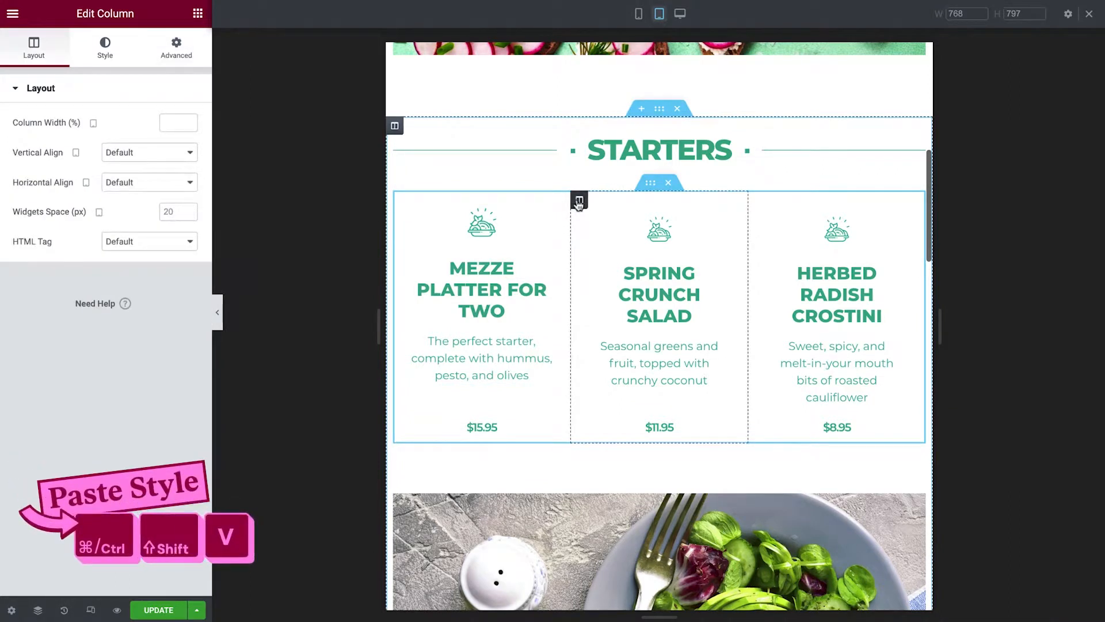
key(ctrl+shift+v)
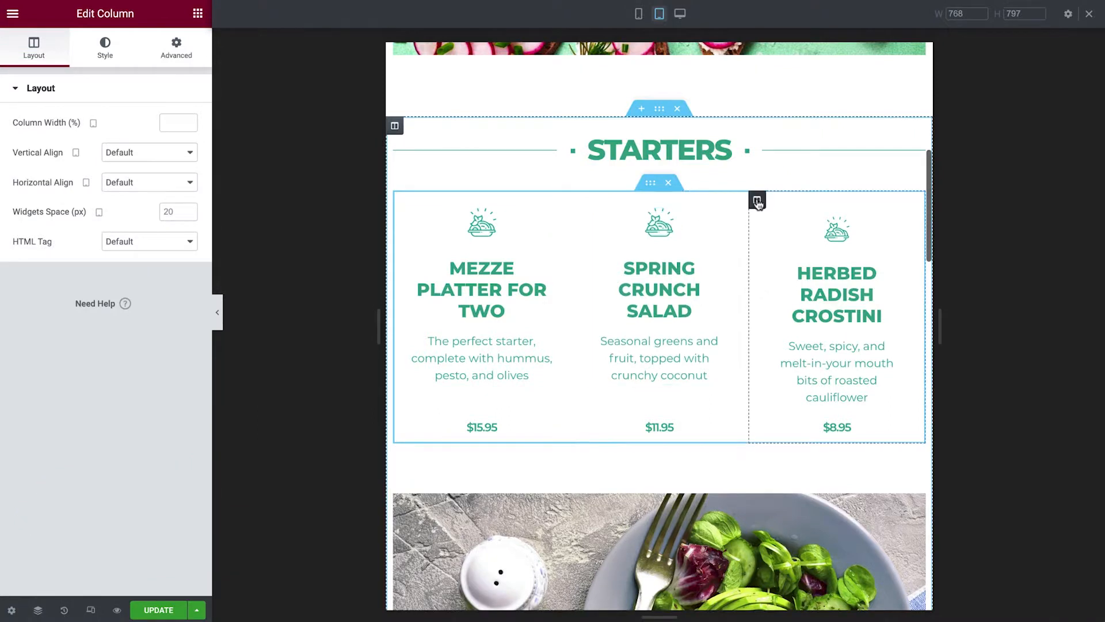
key(ctrl+shift+v)
Paste the copied column style onto the three Desserts columns: CocoChoco Cake, Crispy Peanut Butter Treats and Aquafaba Mousse
scroll(742, 339, down, 10)
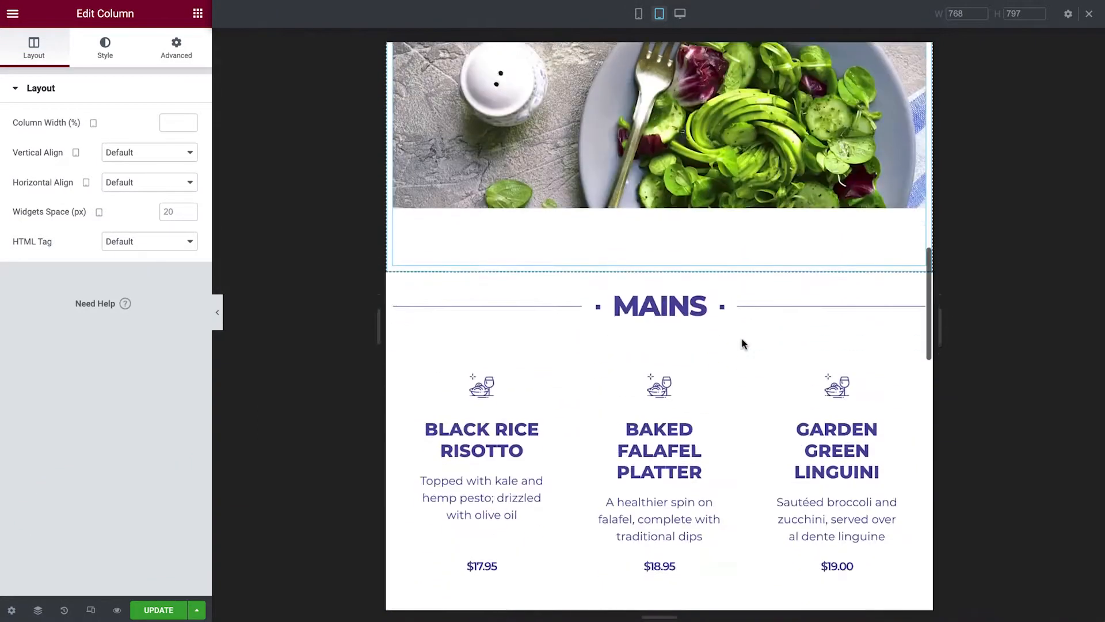
scroll(730, 374, down, 10)
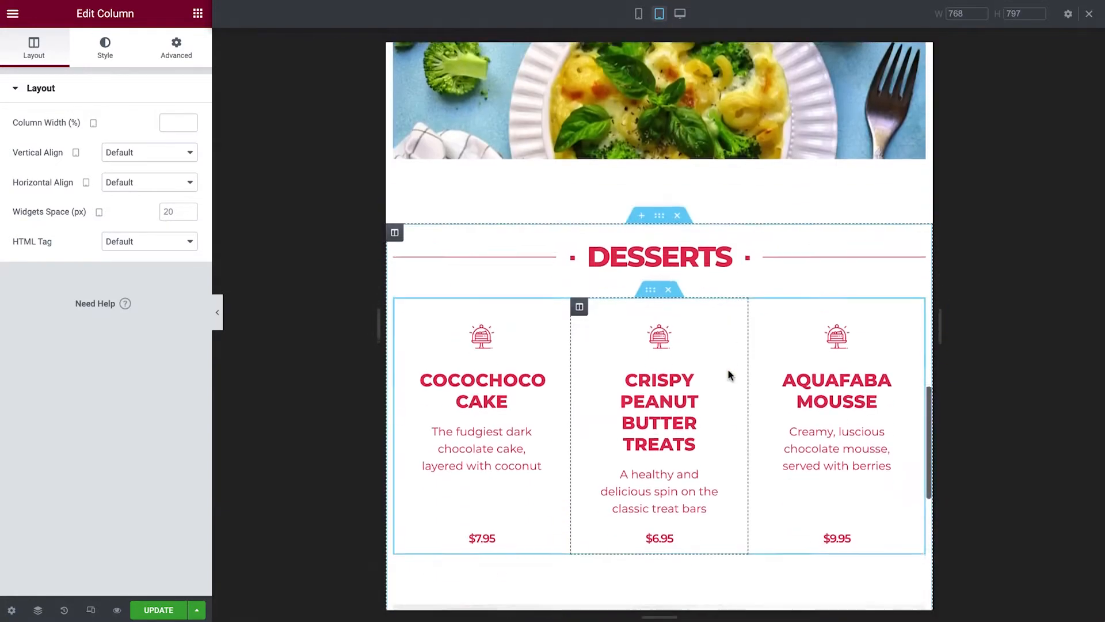
key(ctrl+shift+v)
key(ctrl+shift+v)
key(ctrl+shift+v)
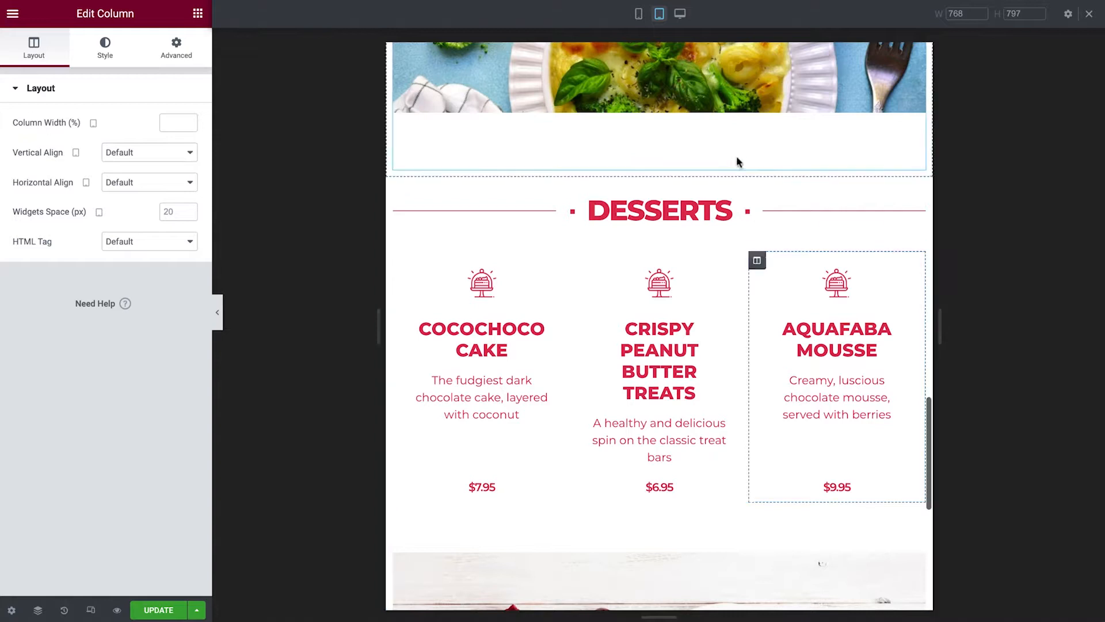
Switch the preview to the mobile size and update the page to save the changes
click(639, 15)
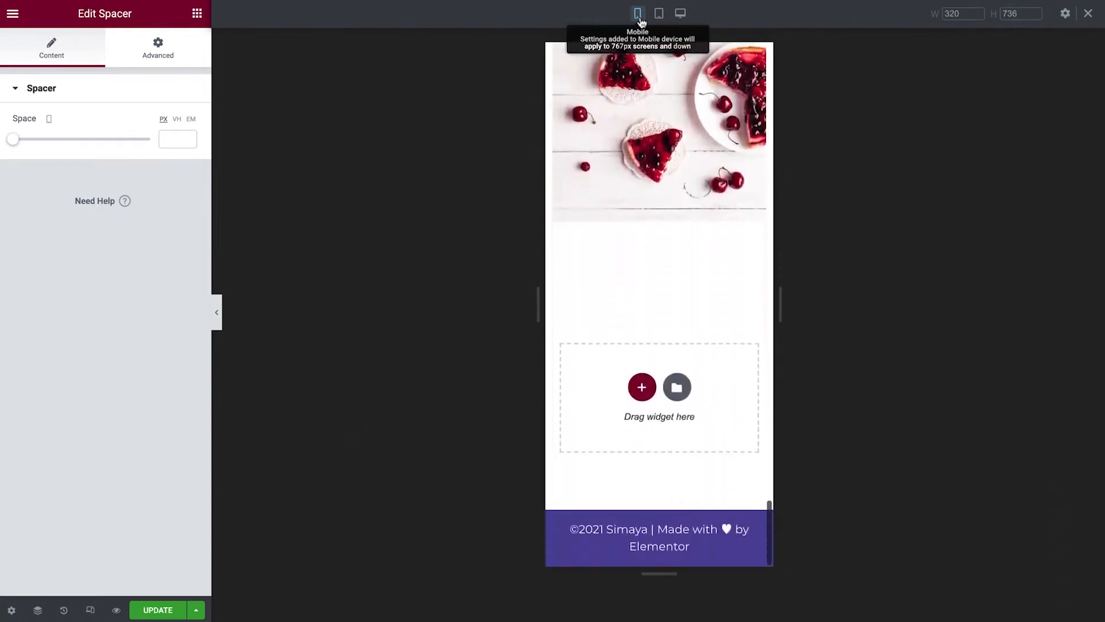
click(158, 610)
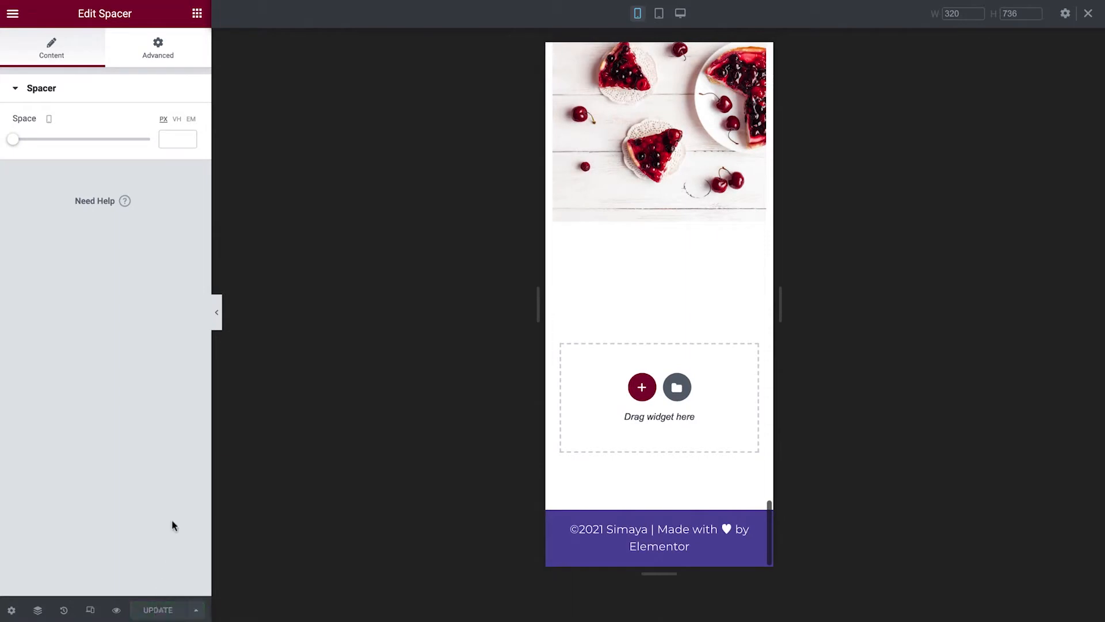
Collapse the editing panel and review the desktop menu page from the Seasonal Menu header down to the Desserts section
click(217, 314)
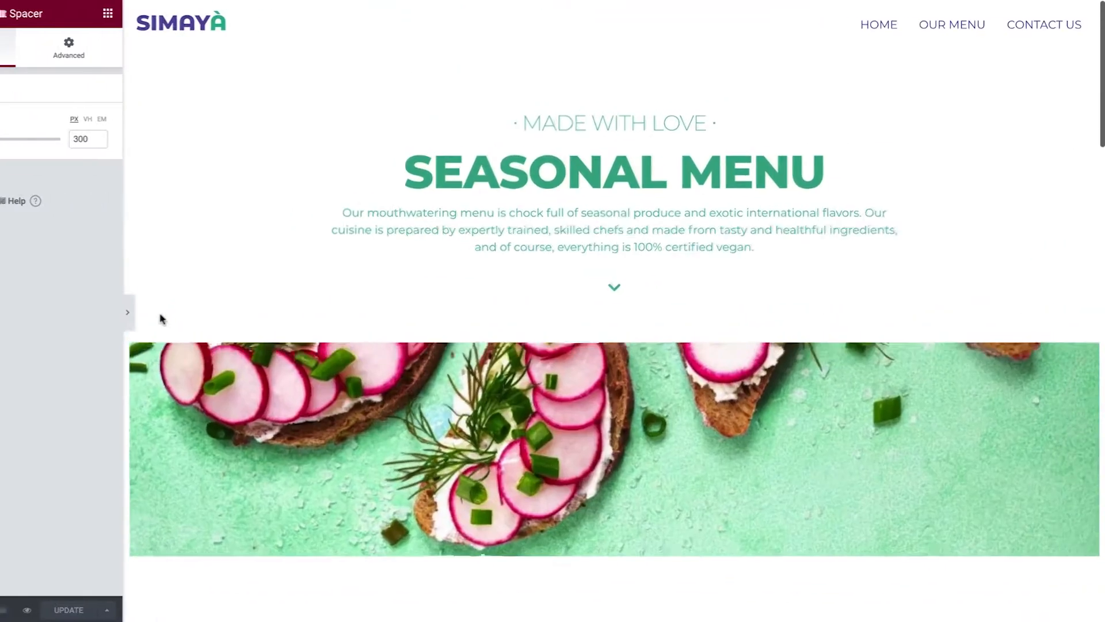
scroll(553, 311, down, 3)
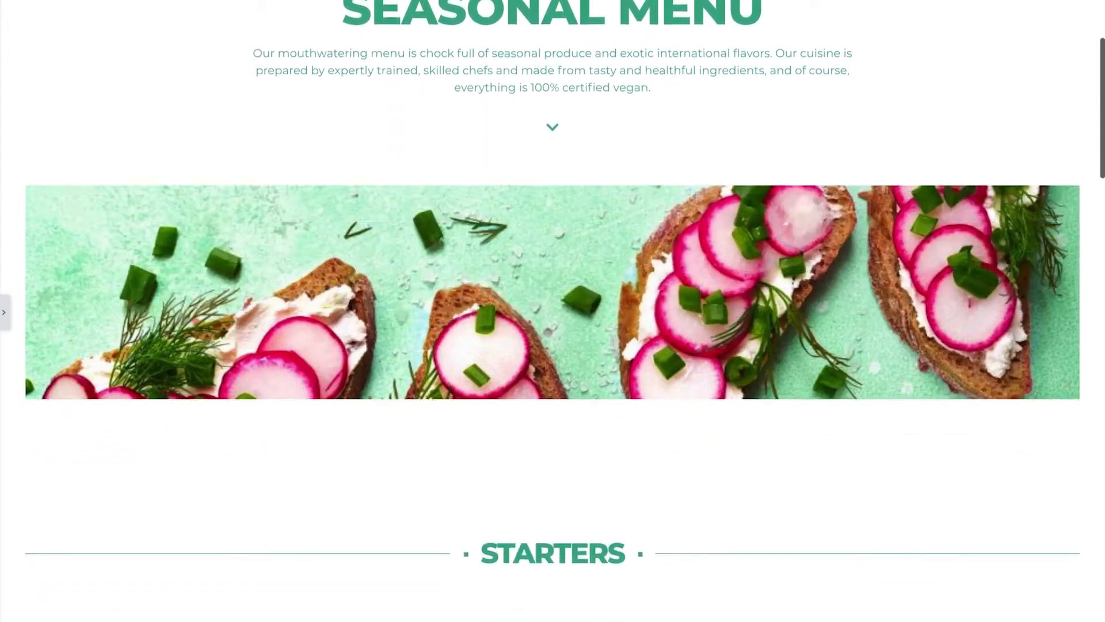
scroll(552, 311, down, 4)
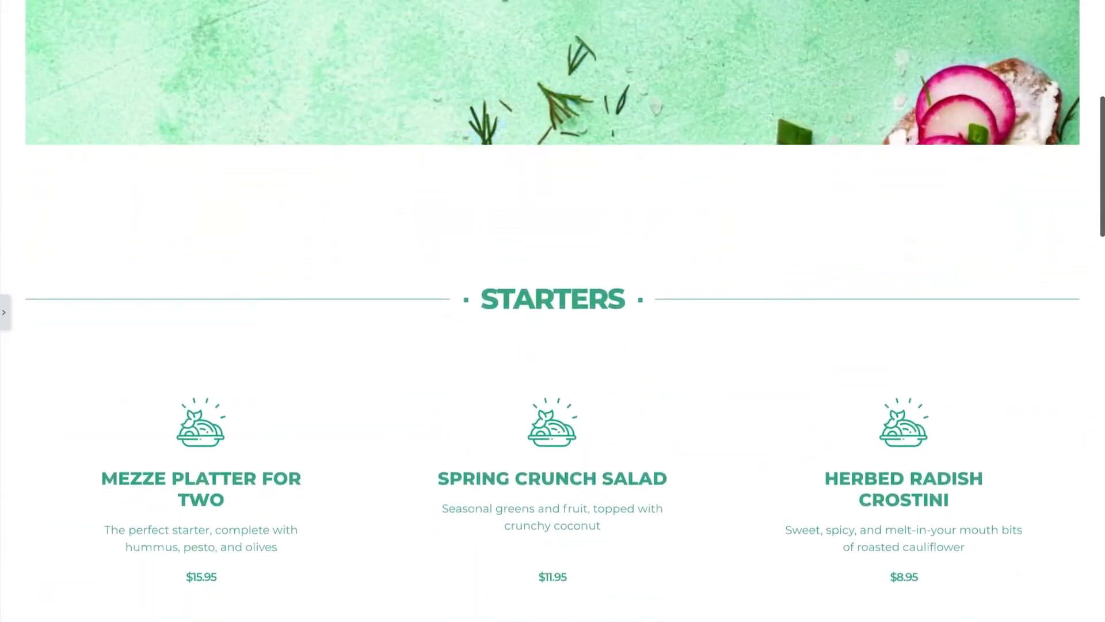
scroll(552, 311, down, 4)
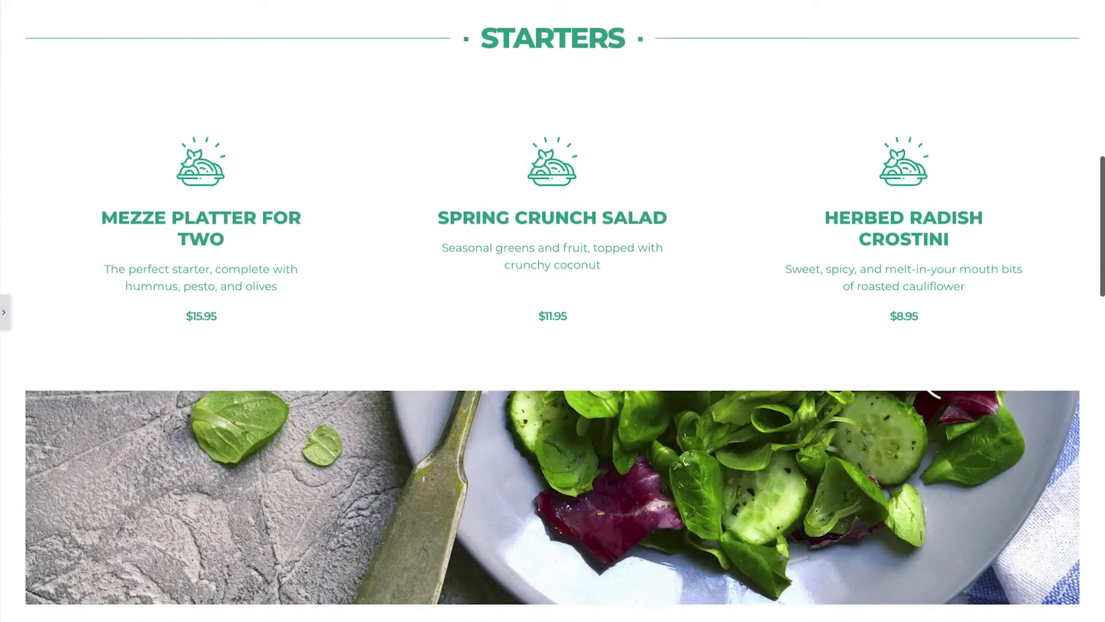
scroll(553, 311, down, 2)
scroll(552, 311, down, 4)
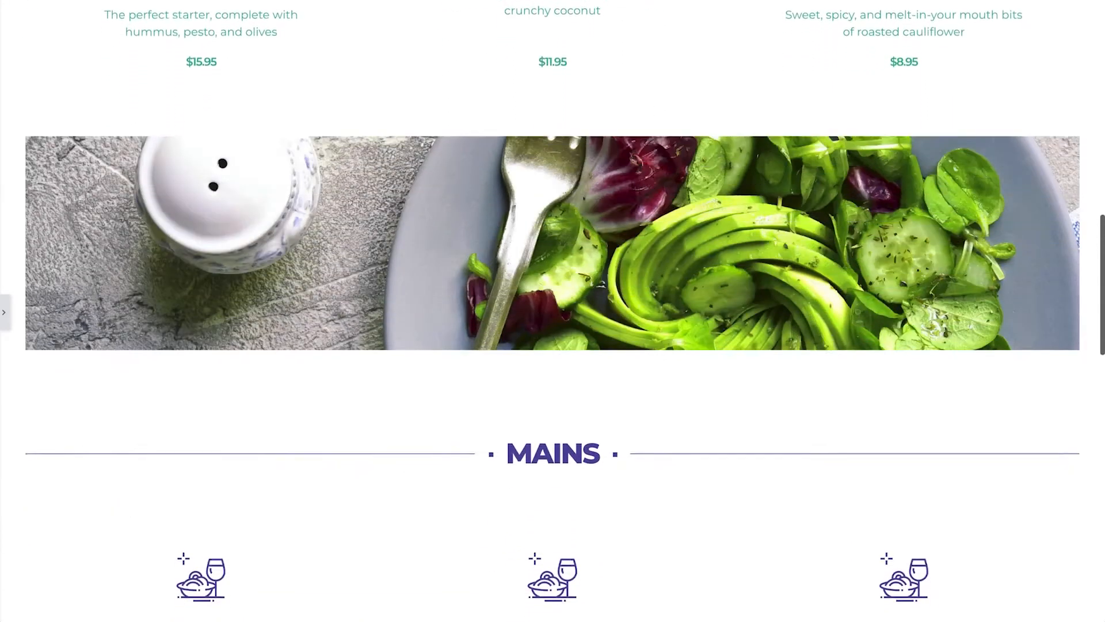
scroll(552, 311, down, 4)
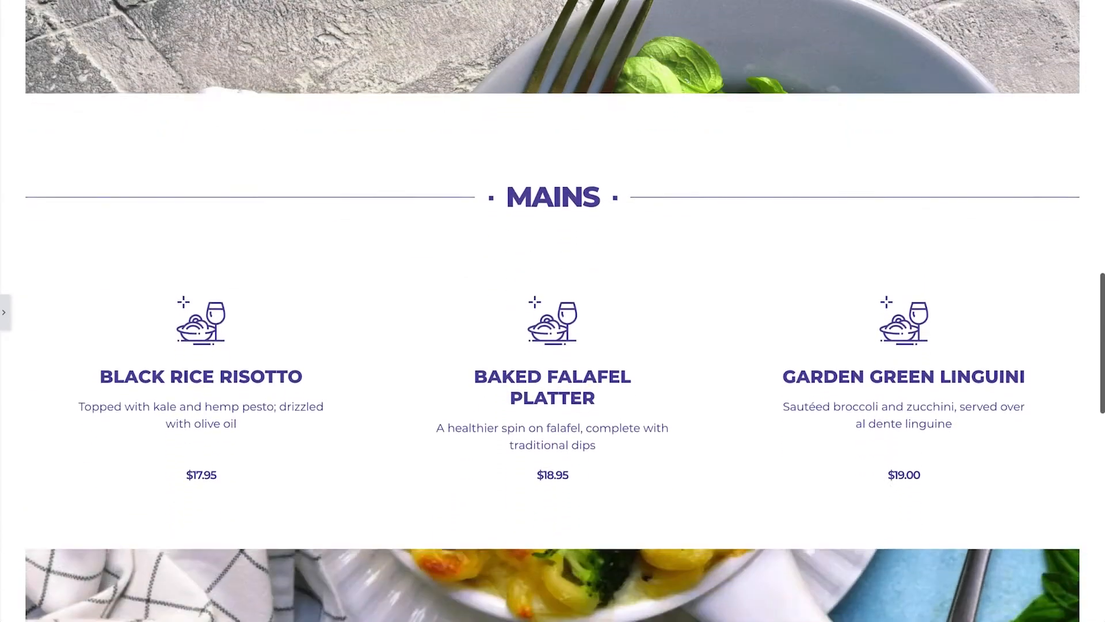
scroll(553, 311, down, 4)
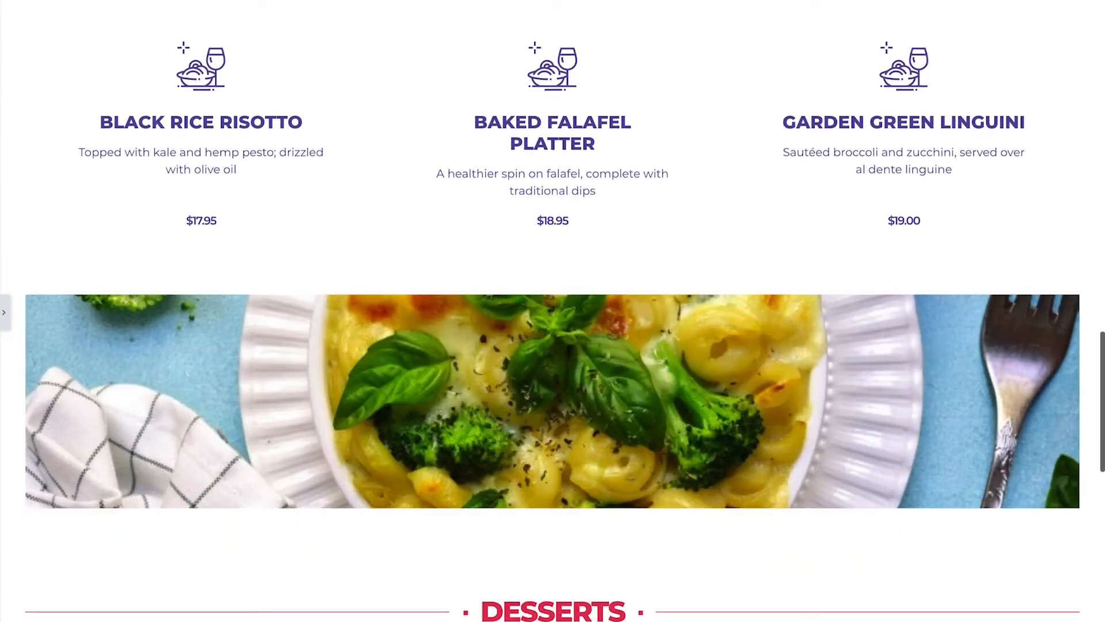
scroll(552, 311, down, 4)
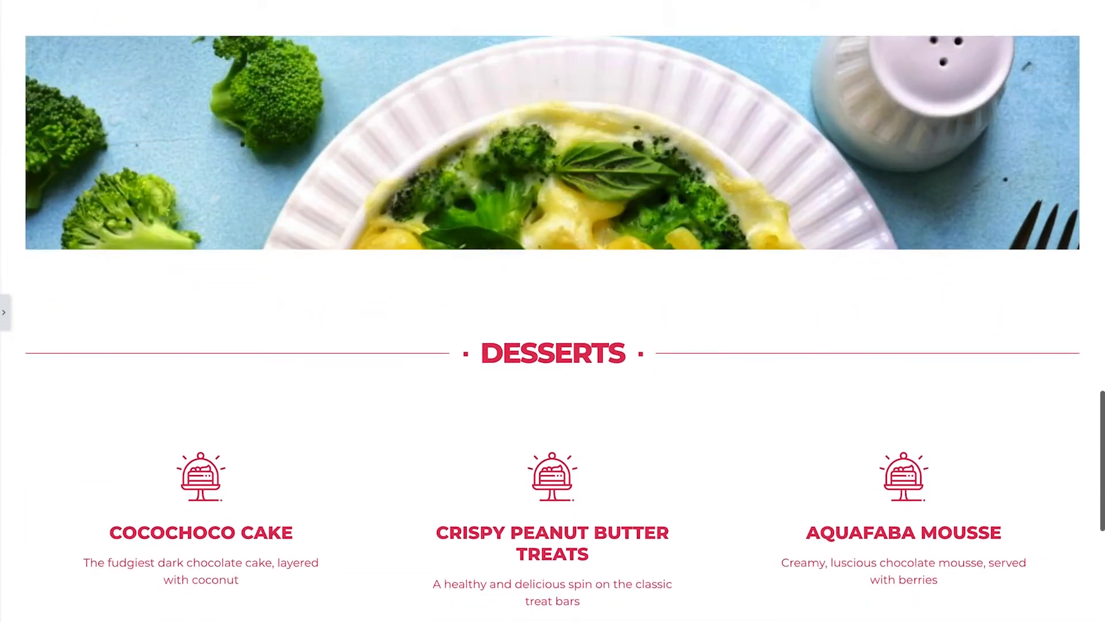
scroll(553, 310, down, 4)
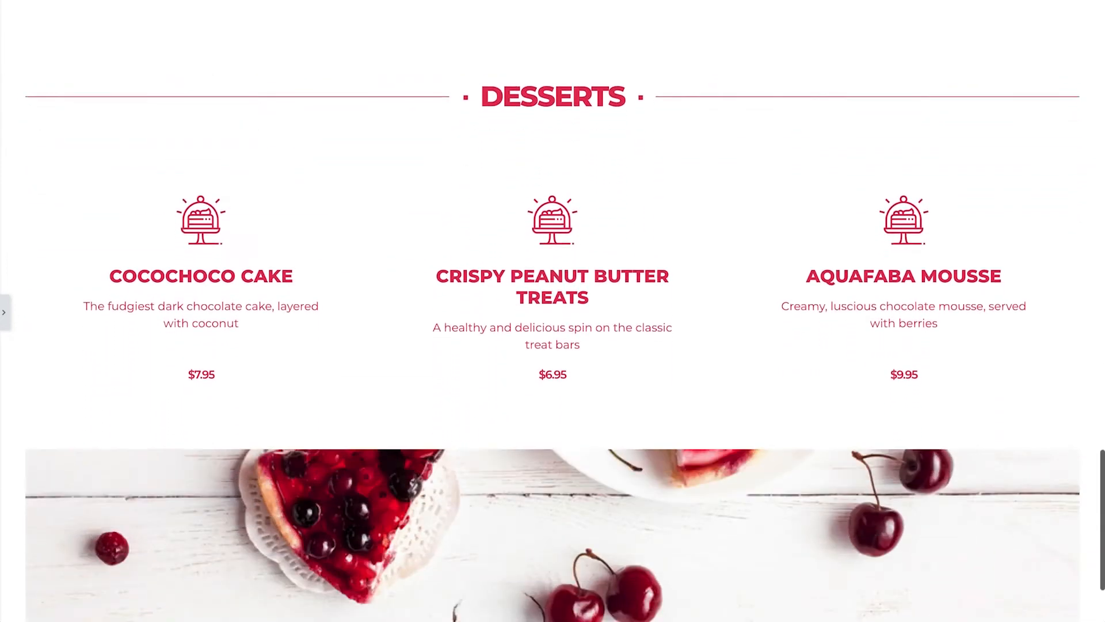